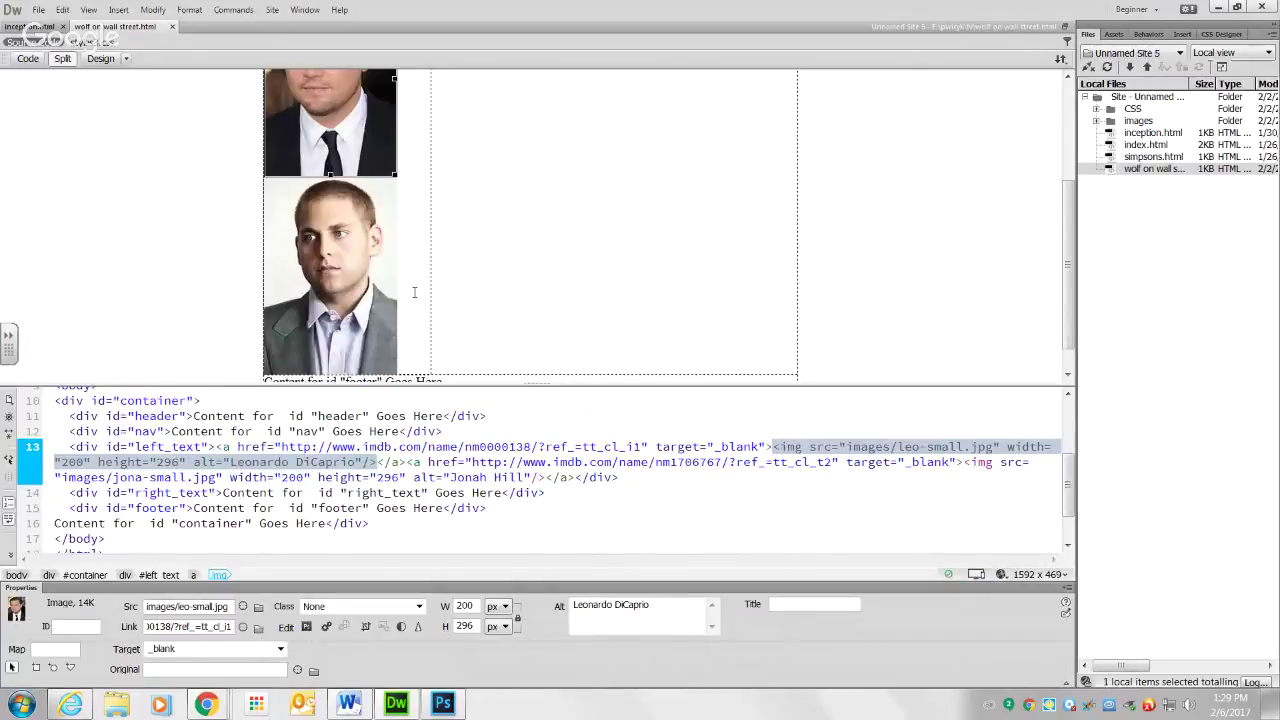
Examine the two linked actor photos in the left_text column and compare their image properties
{"action": "scroll", "coordinate": [375, 218], "scroll_direction": "up", "scroll_amount": 1}
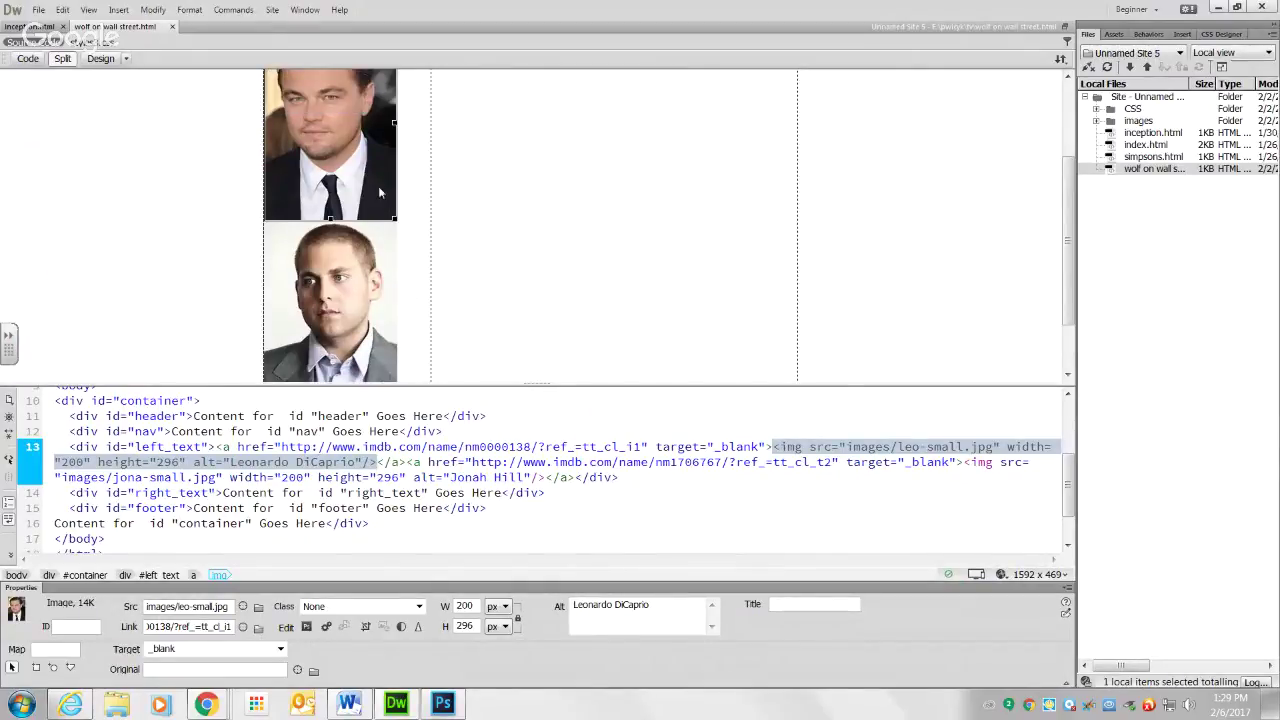
{"action": "left_click", "coordinate": [373, 295]}
{"action": "left_click", "coordinate": [376, 80]}
{"action": "left_click", "coordinate": [358, 289]}
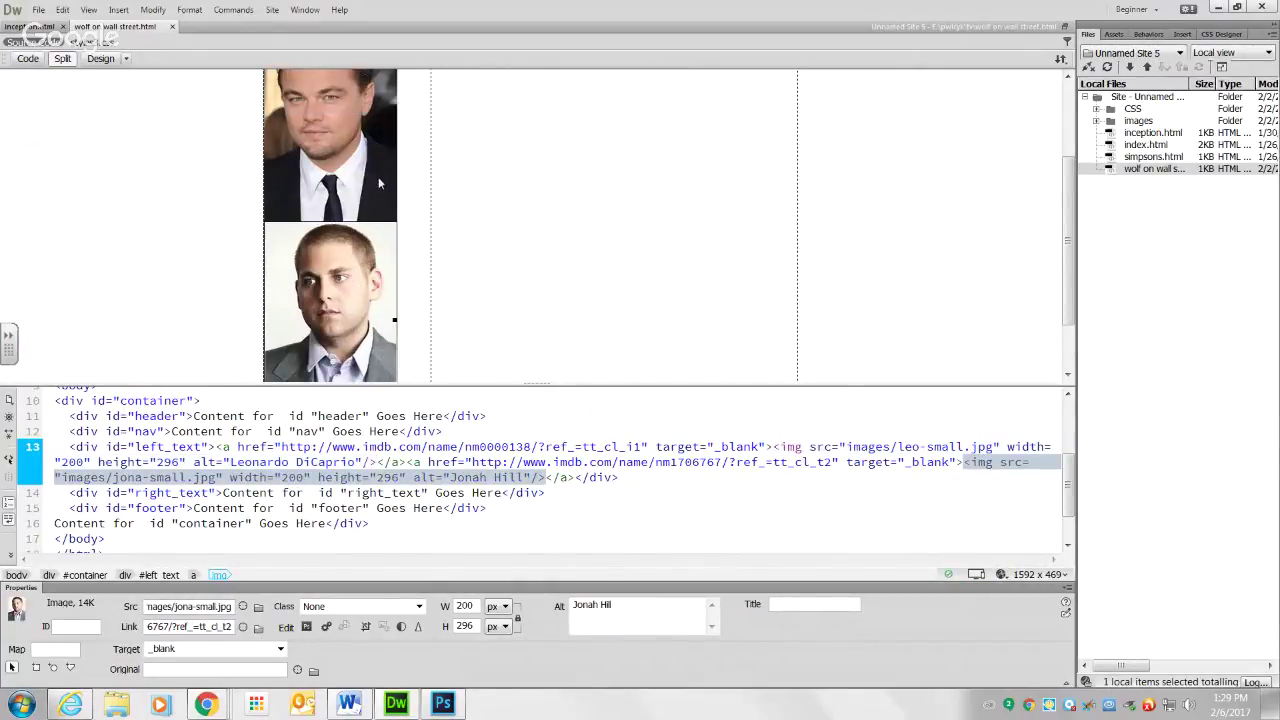
{"action": "left_click", "coordinate": [382, 188]}
{"action": "left_click", "coordinate": [383, 289]}
{"action": "left_click", "coordinate": [382, 194]}
{"action": "scroll", "coordinate": [378, 238], "scroll_direction": "down", "scroll_amount": 2}
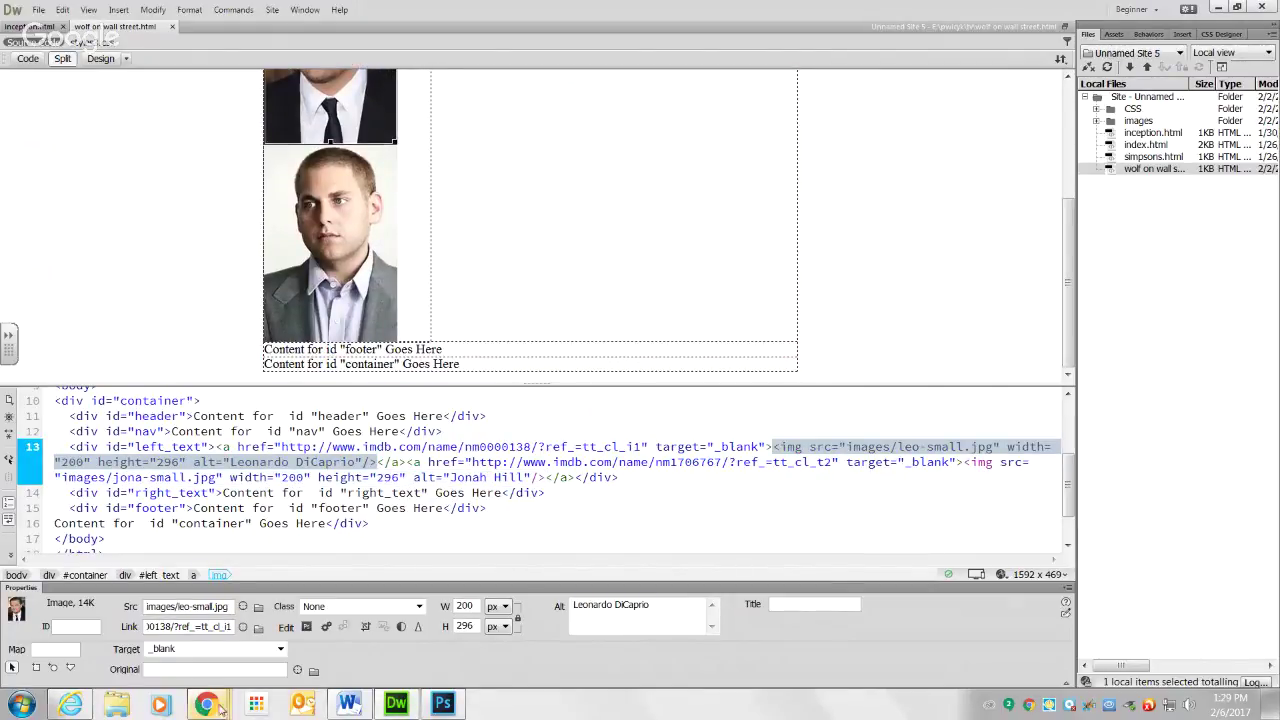
Switch to Chrome and open Margot Robbie's full-size portrait, starting from The Wolf of Wall Street cast list on IMDb
{"action": "mouse_move", "coordinate": [206, 705]}
{"action": "left_click", "coordinate": [101, 643]}
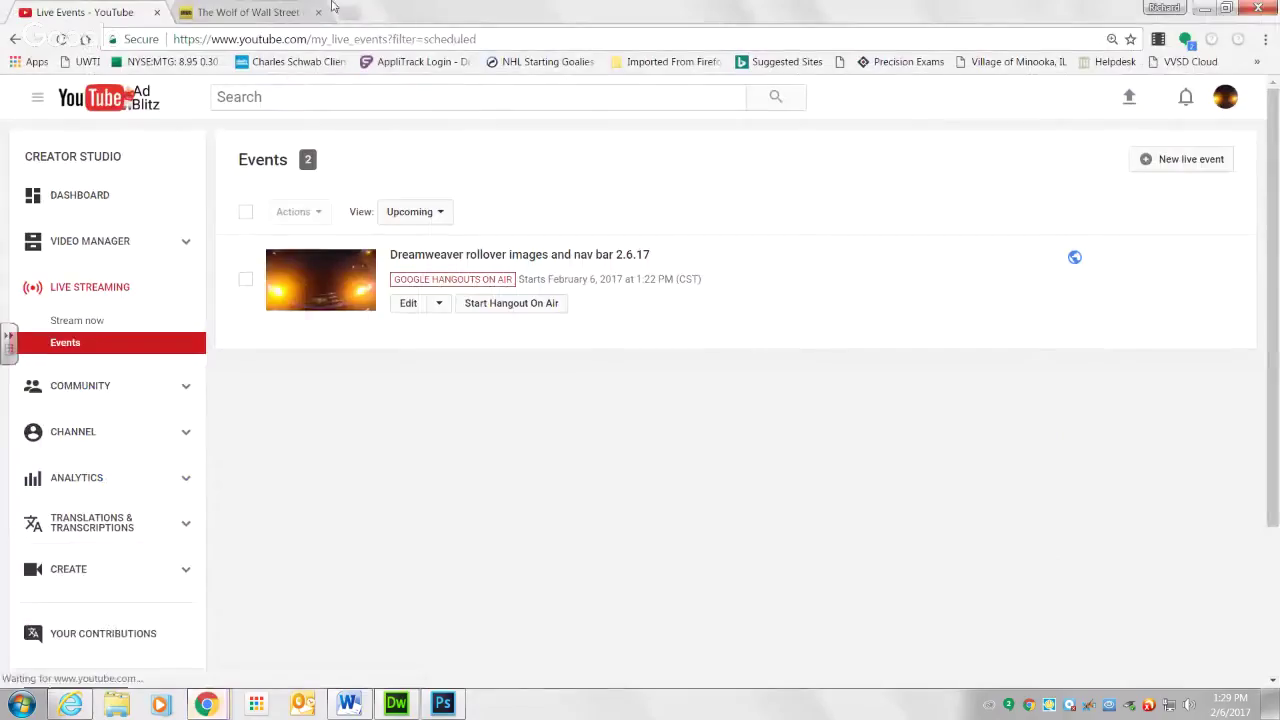
{"action": "left_click", "coordinate": [262, 14]}
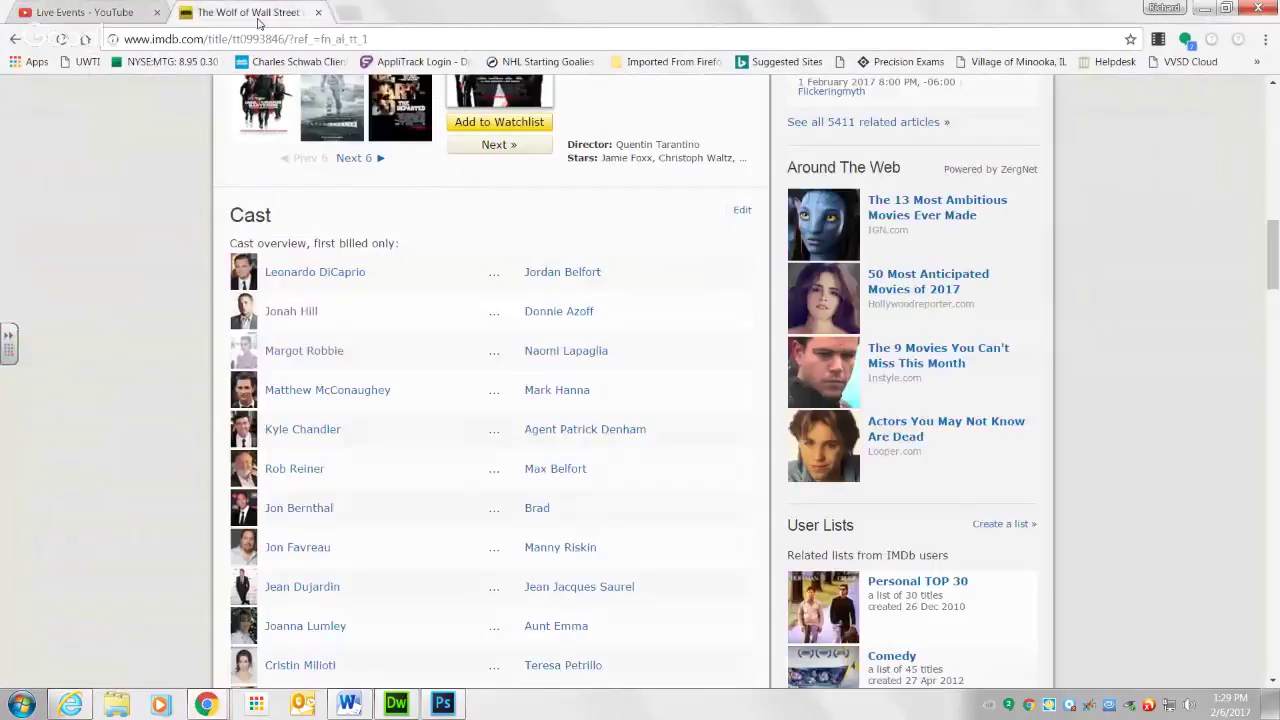
{"action": "left_click", "coordinate": [309, 357]}
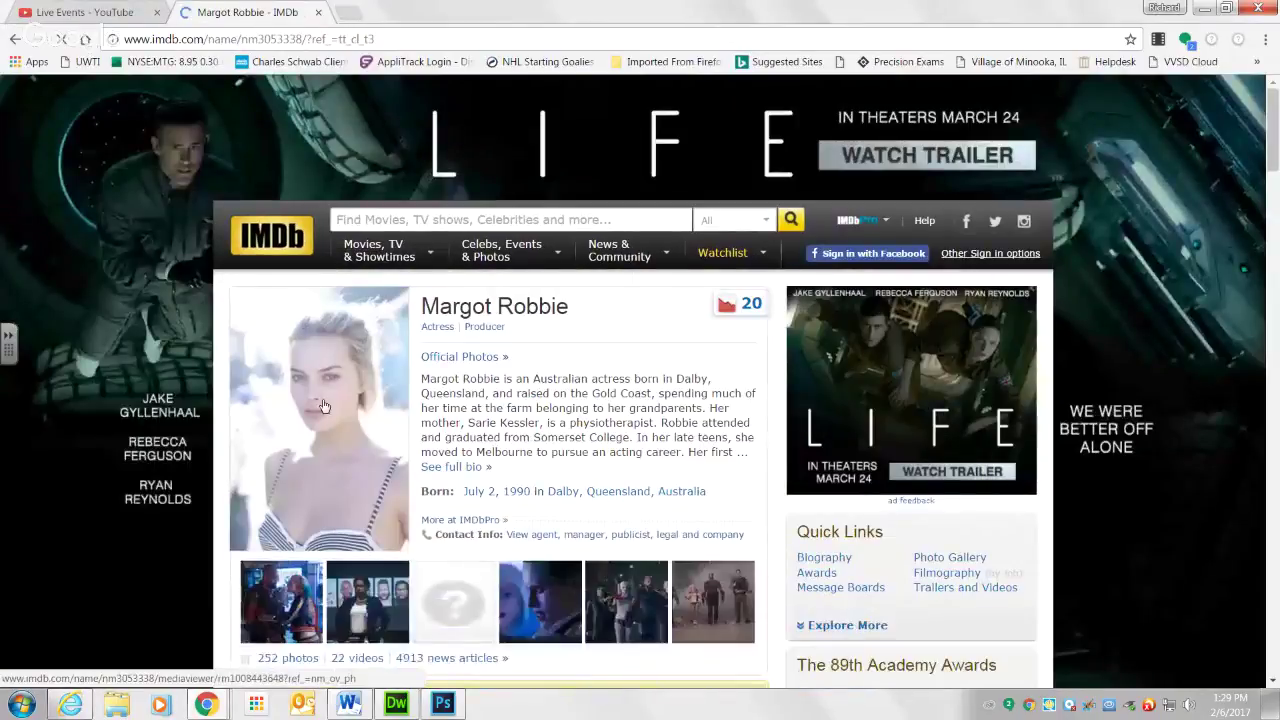
{"action": "left_click", "coordinate": [323, 406]}
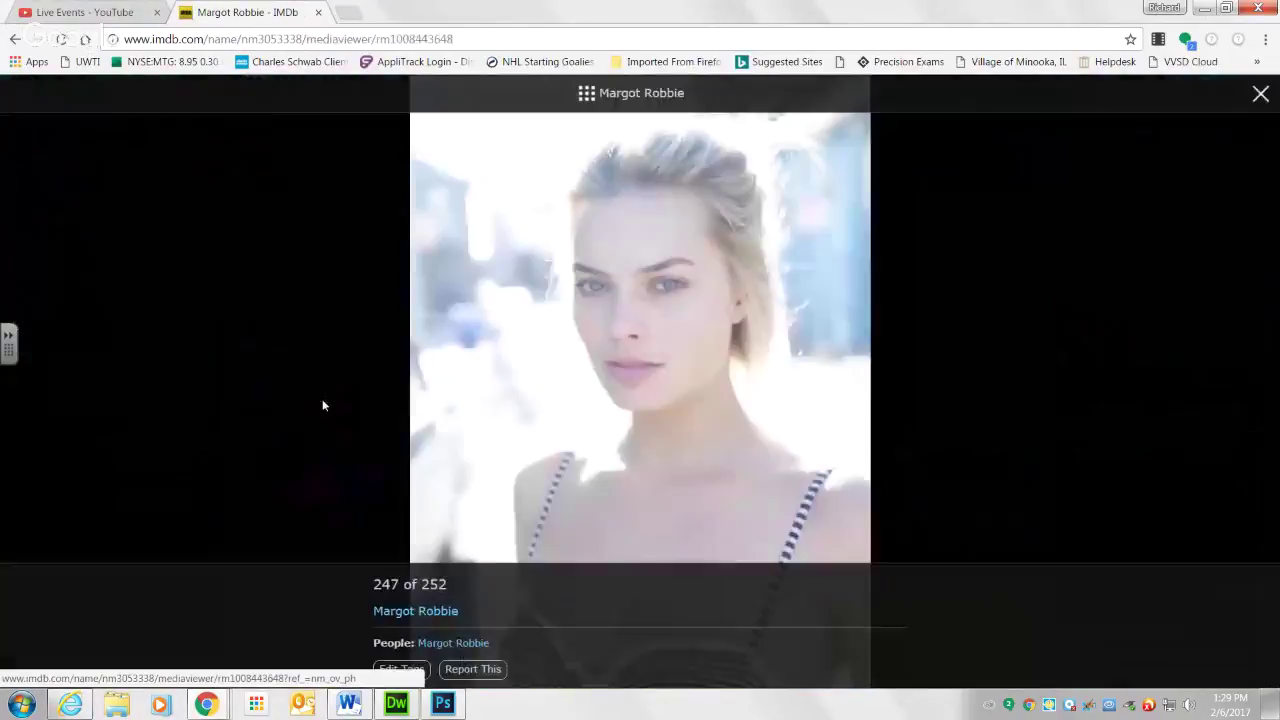
{"action": "right_click", "coordinate": [746, 405]}
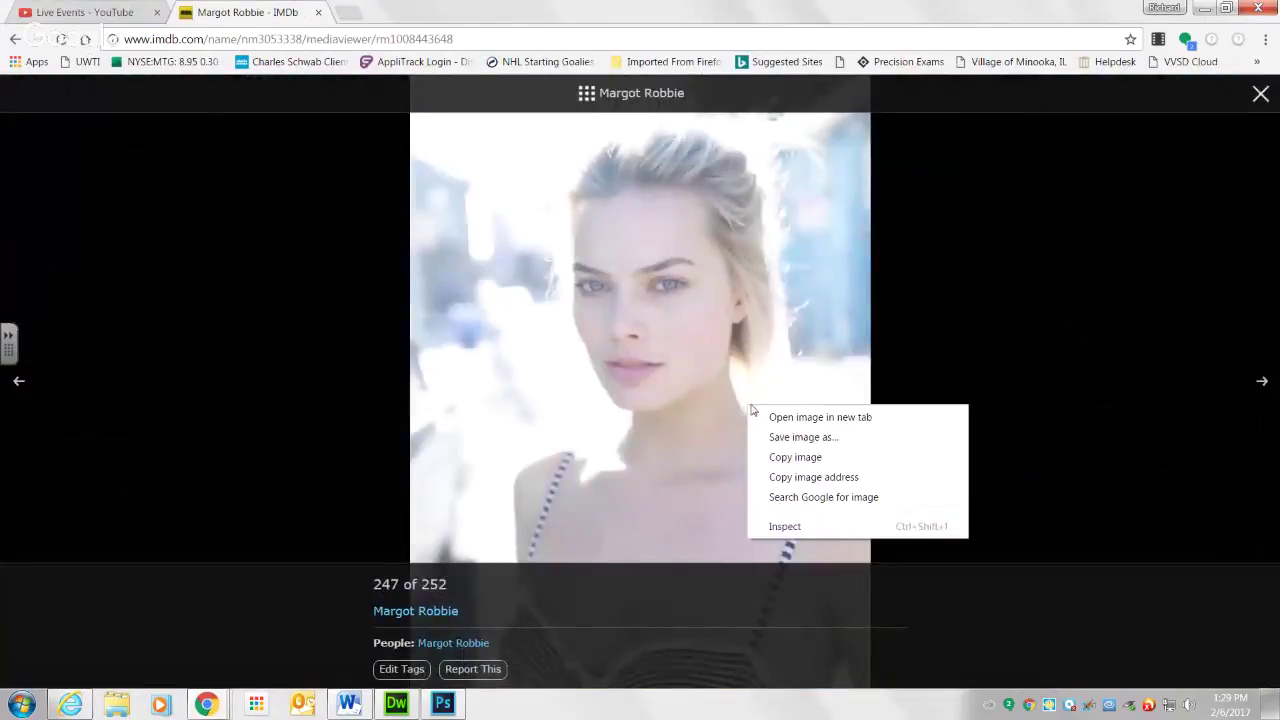
{"action": "left_click", "coordinate": [805, 438]}
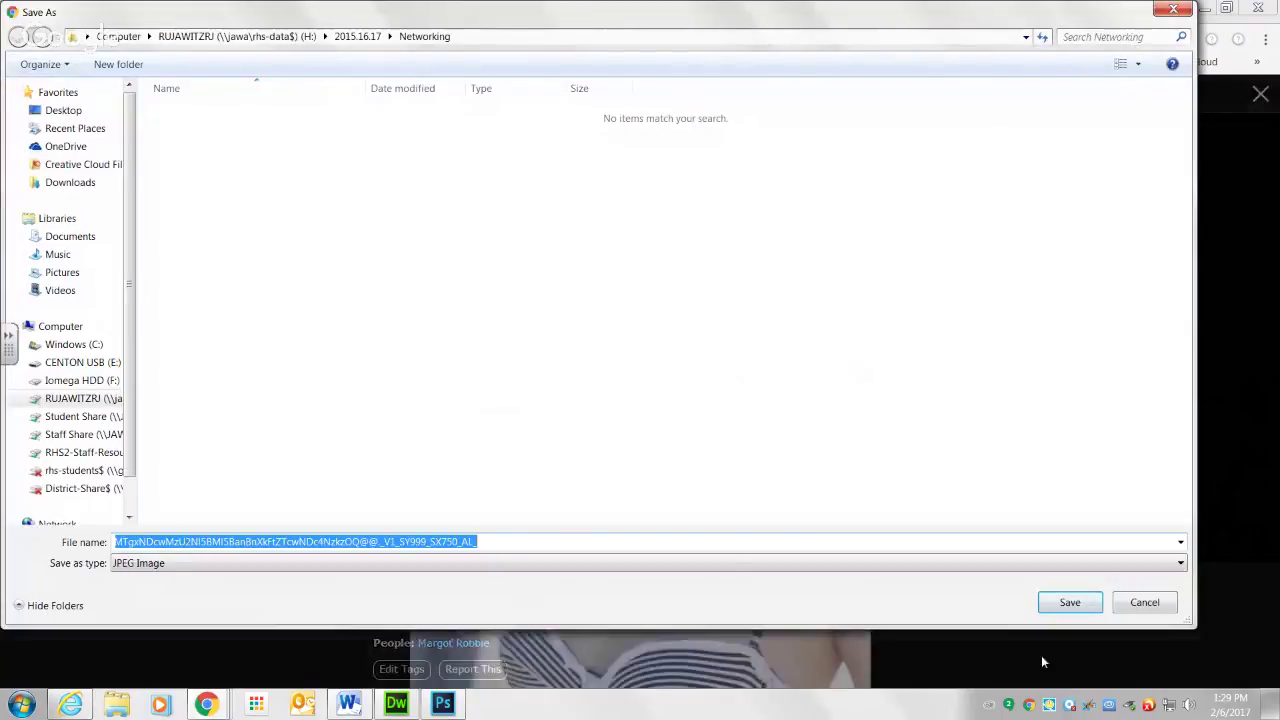
{"action": "left_click", "coordinate": [1144, 602]}
Copy the portrait and paste it into a new transparent 750 by 999 pixel RGB document at 72 pixels/inch in Photoshop
{"action": "right_click", "coordinate": [605, 362]}
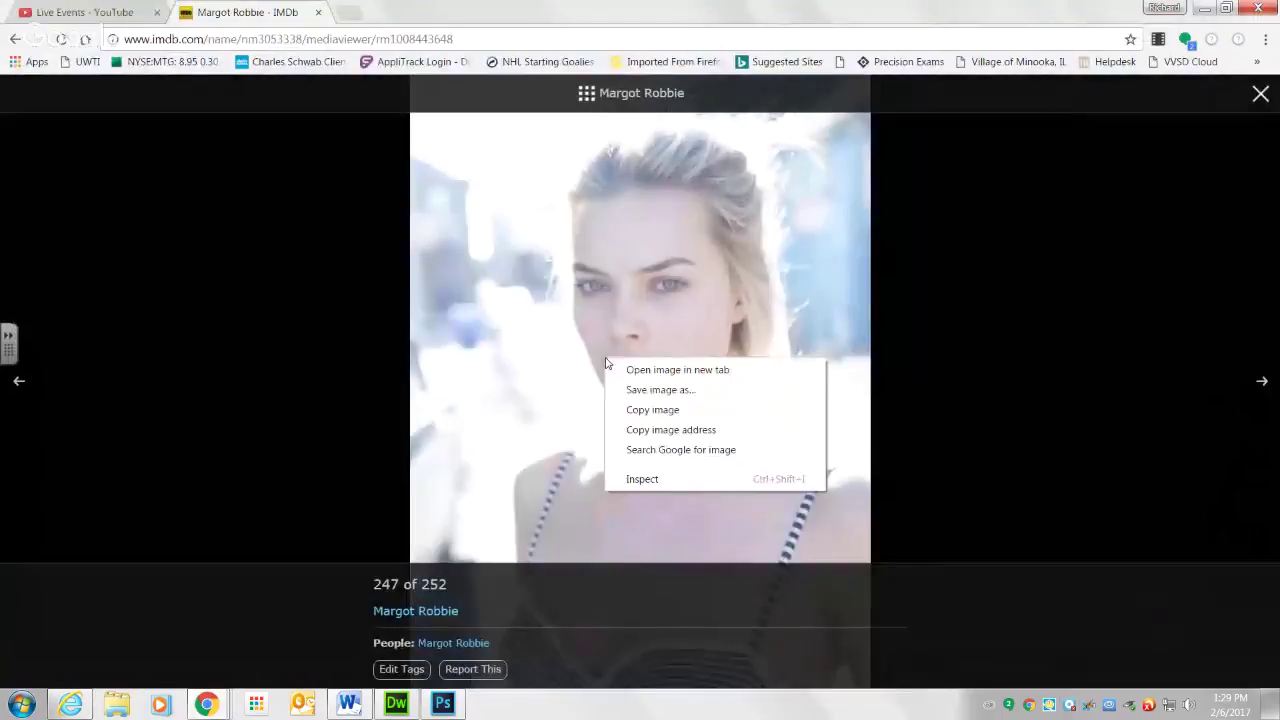
{"action": "left_click", "coordinate": [652, 410]}
{"action": "left_click", "coordinate": [440, 705]}
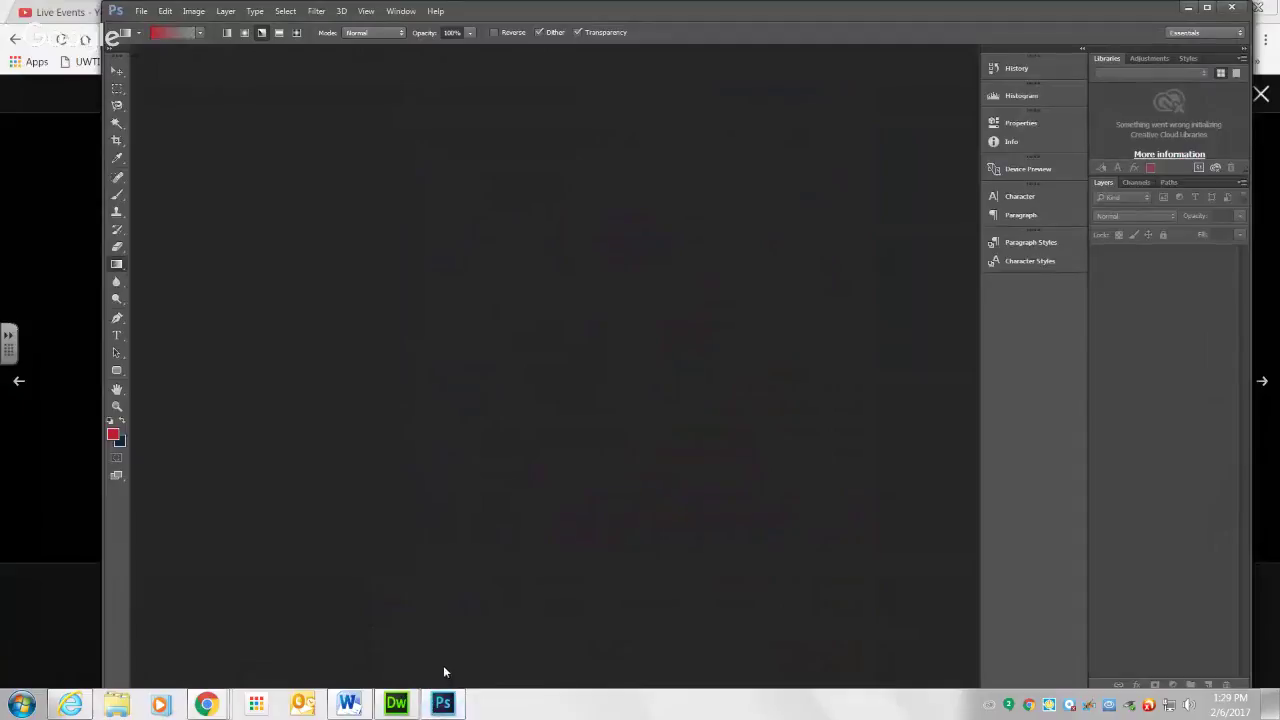
{"action": "key", "text": "ctrl+n"}
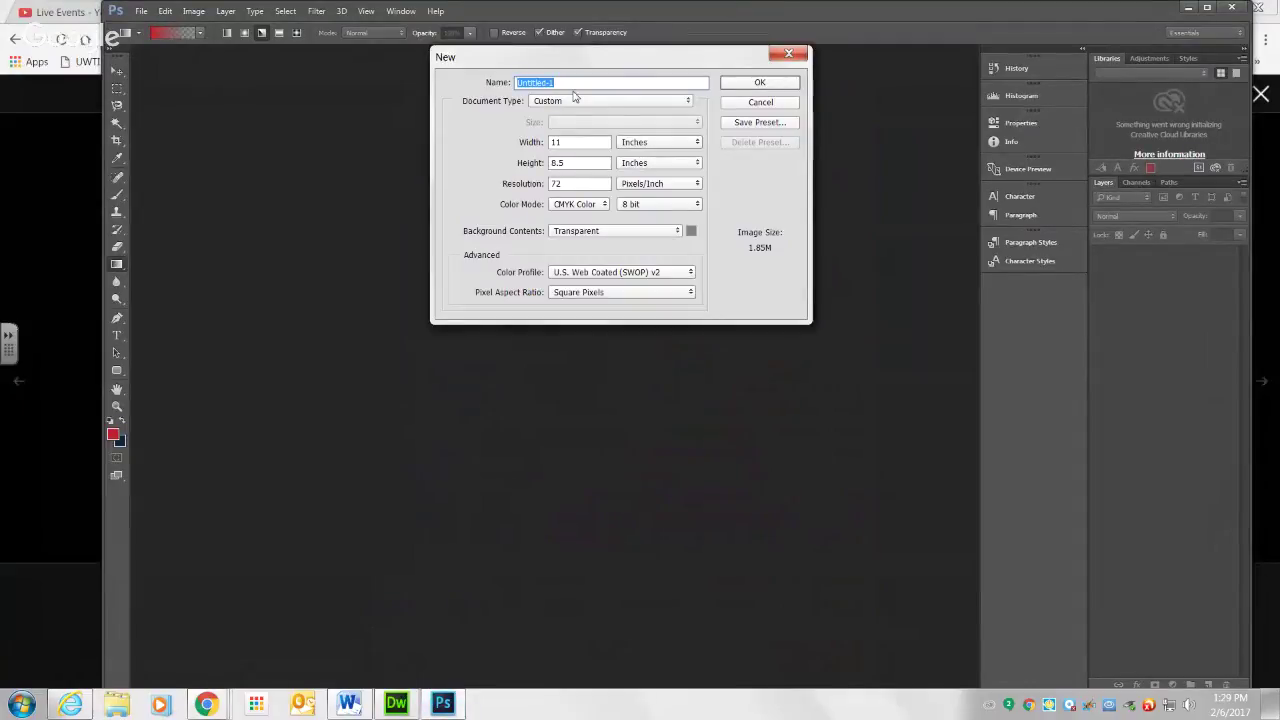
{"action": "left_click", "coordinate": [750, 104]}
{"action": "key", "text": "ctrl+n"}
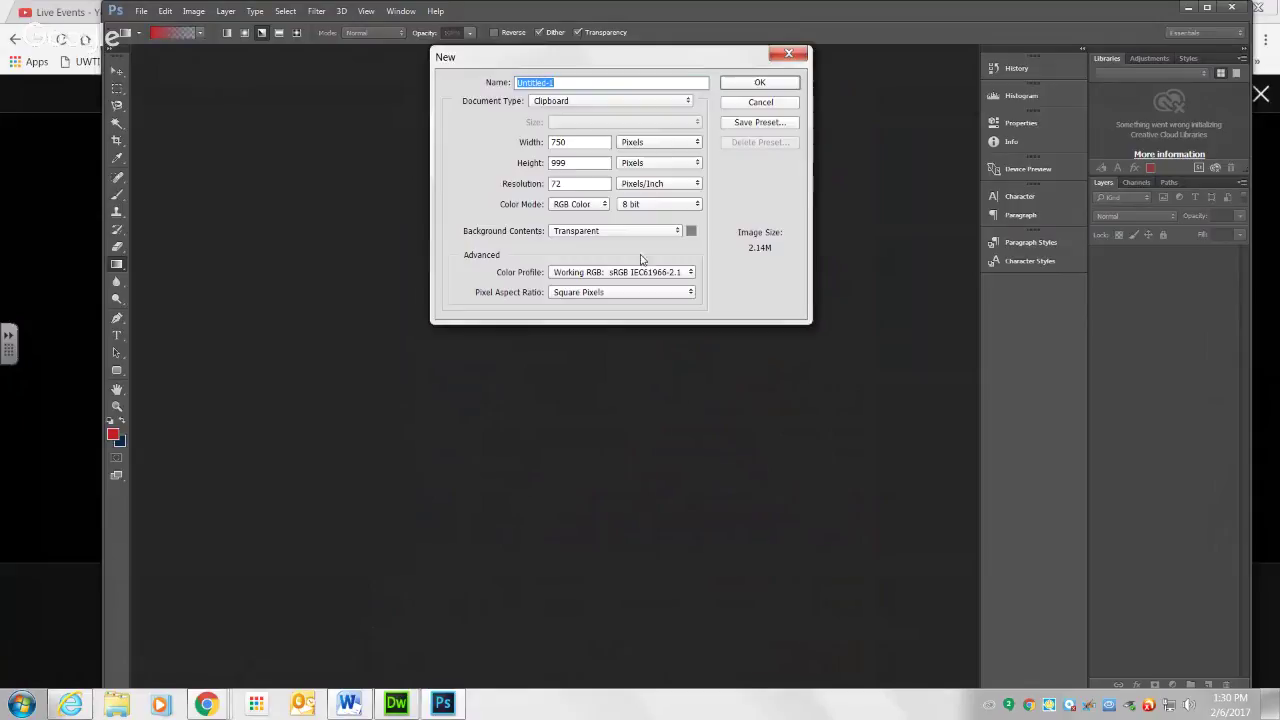
{"action": "left_click", "coordinate": [776, 85]}
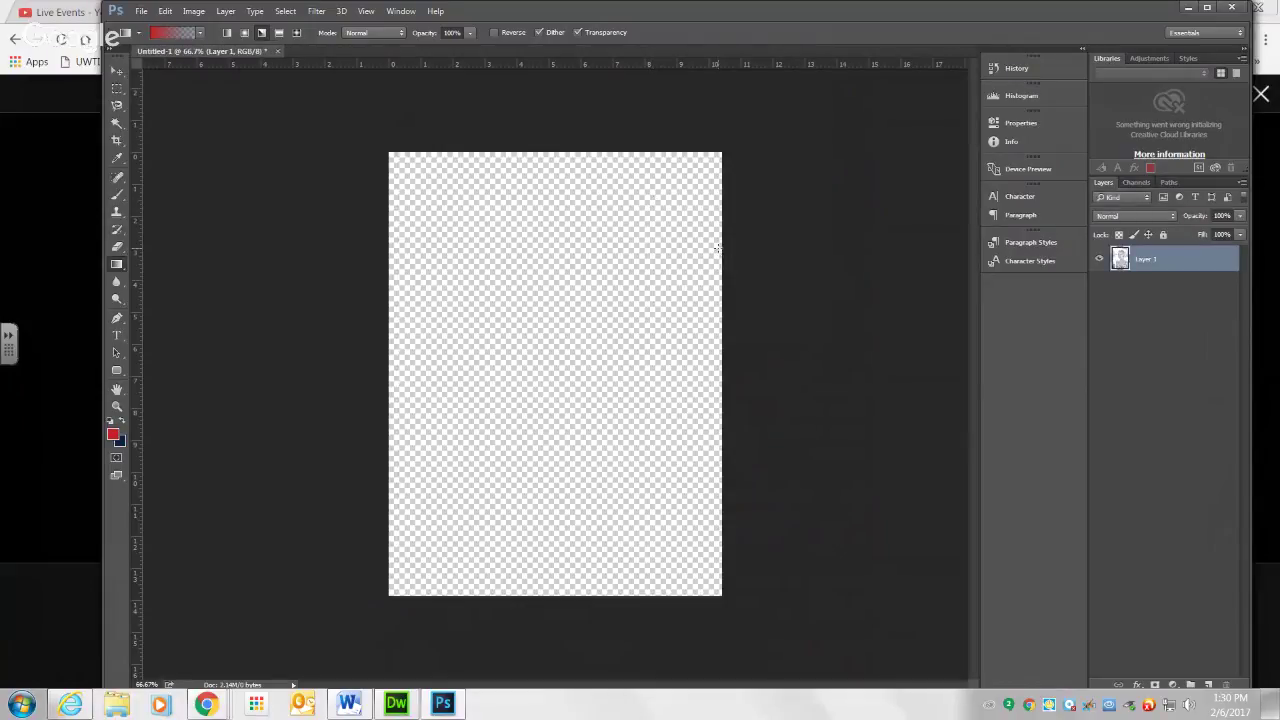
{"action": "key", "text": "ctrl+v"}
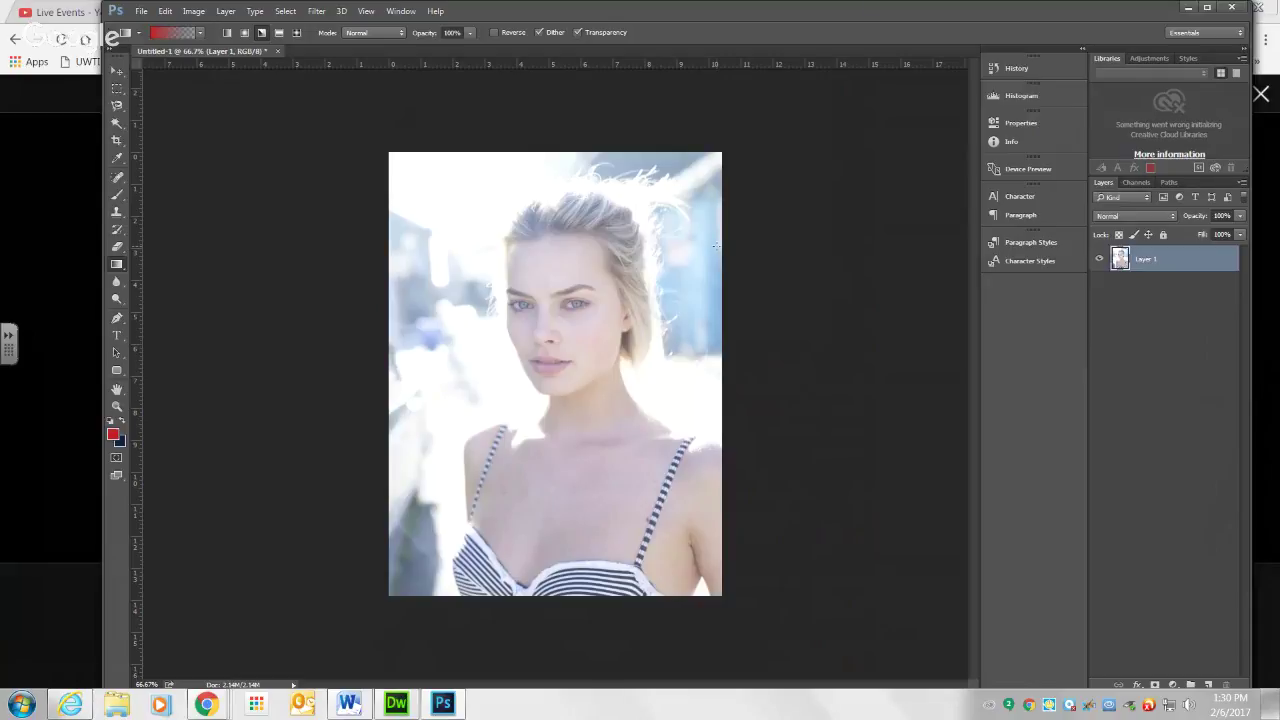
Switch to Dreamweaver to check the dimensions of the two existing actor photos, and return to Photoshop
{"action": "left_click", "coordinate": [411, 709]}
{"action": "left_click", "coordinate": [302, 258]}
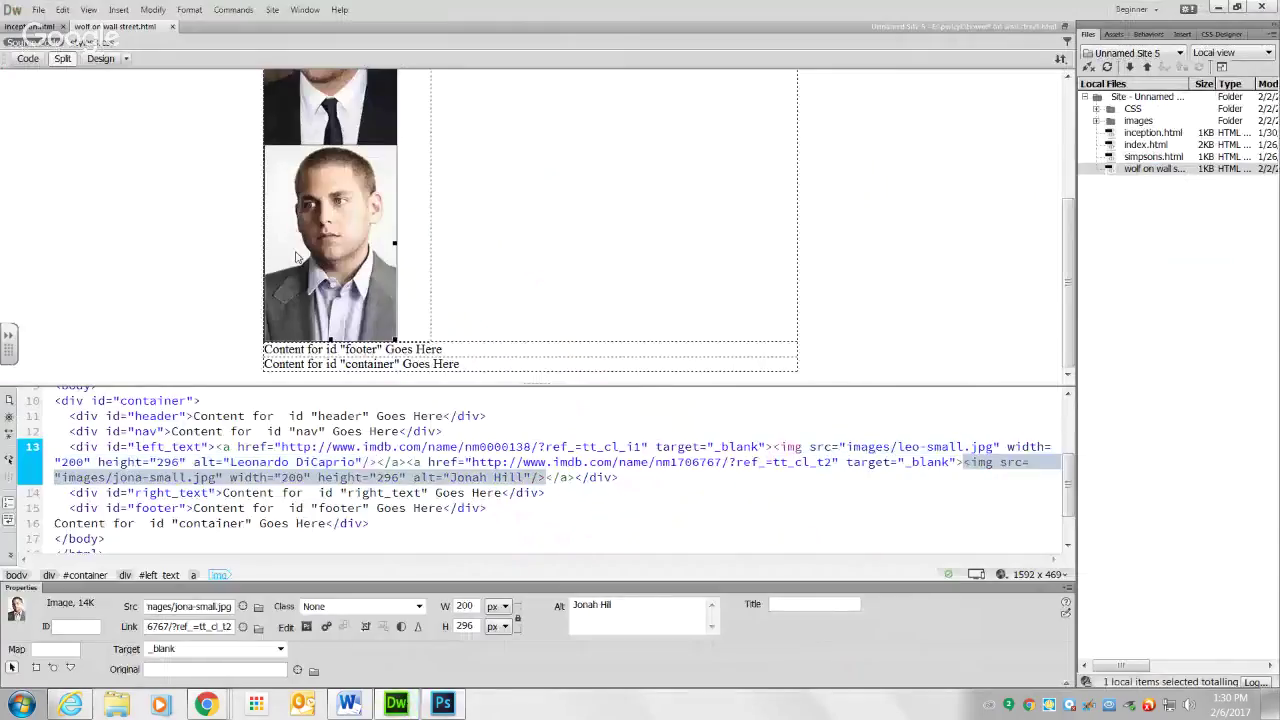
{"action": "left_click", "coordinate": [345, 104]}
{"action": "left_click", "coordinate": [340, 272]}
{"action": "left_click", "coordinate": [358, 96]}
{"action": "left_click", "coordinate": [340, 200]}
{"action": "left_click", "coordinate": [443, 704]}
{"action": "left_click", "coordinate": [261, 32]}
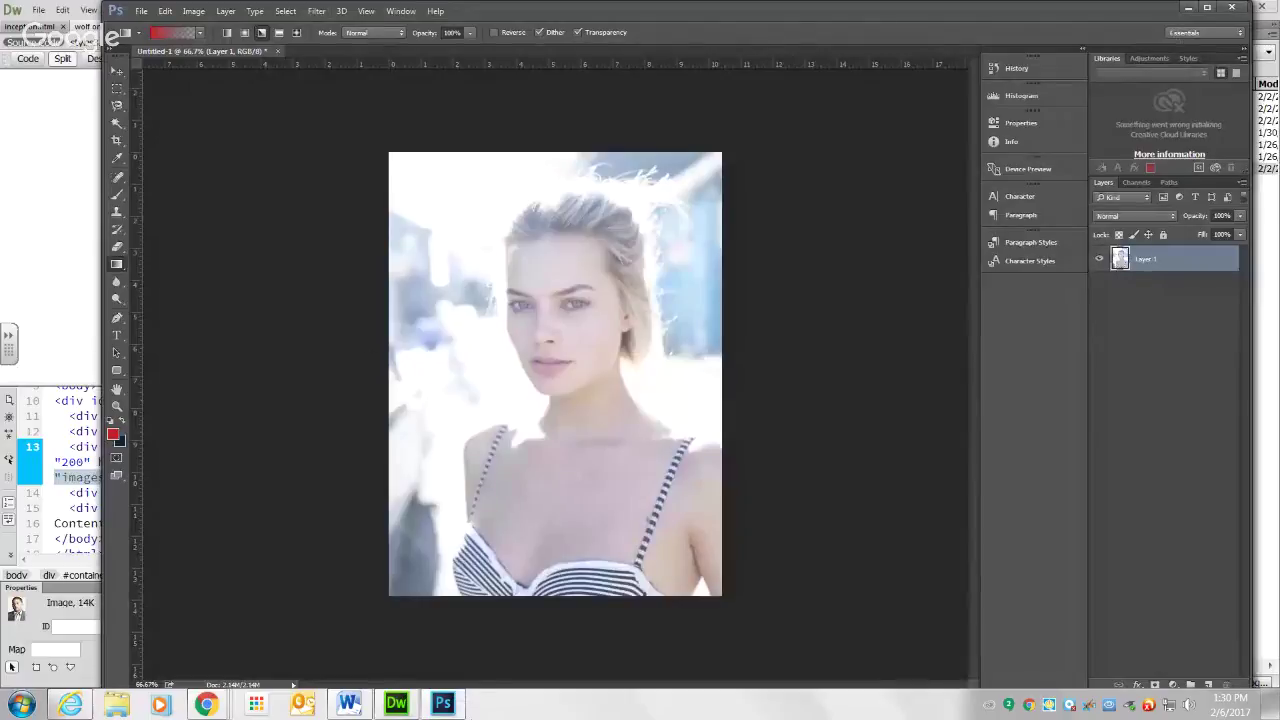
{"action": "left_click", "coordinate": [396, 704]}
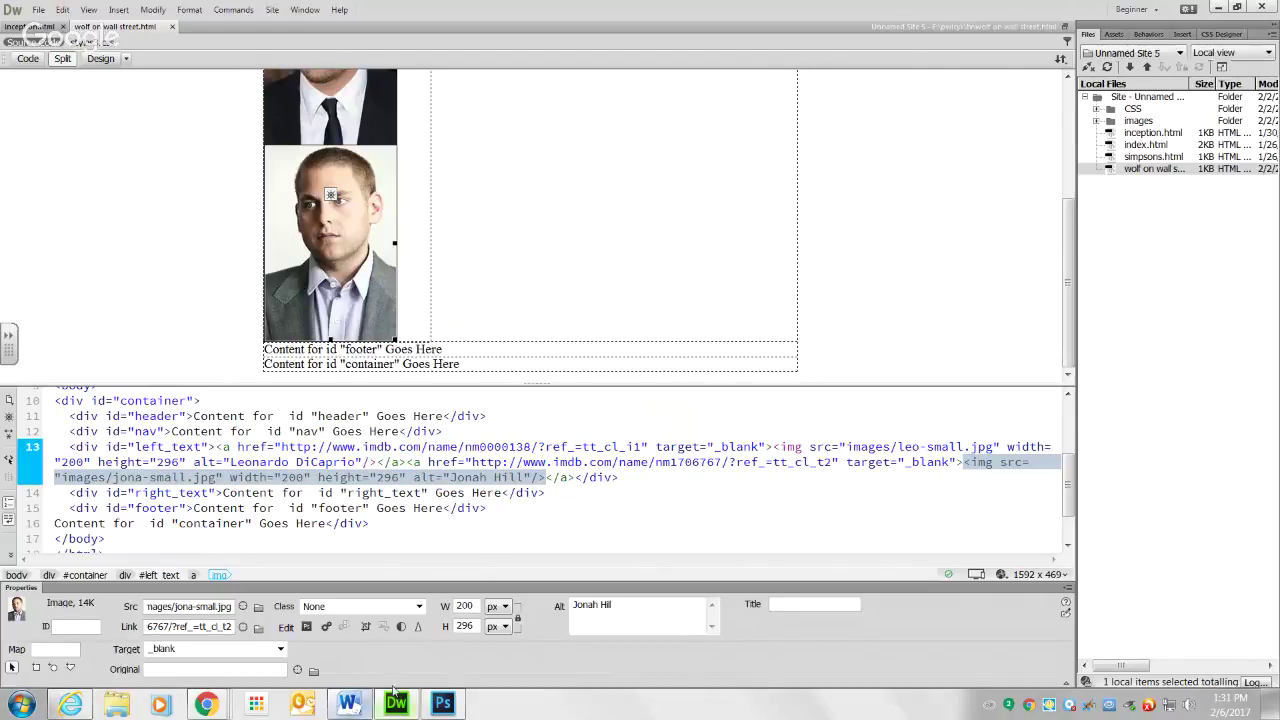
{"action": "left_click", "coordinate": [443, 703]}
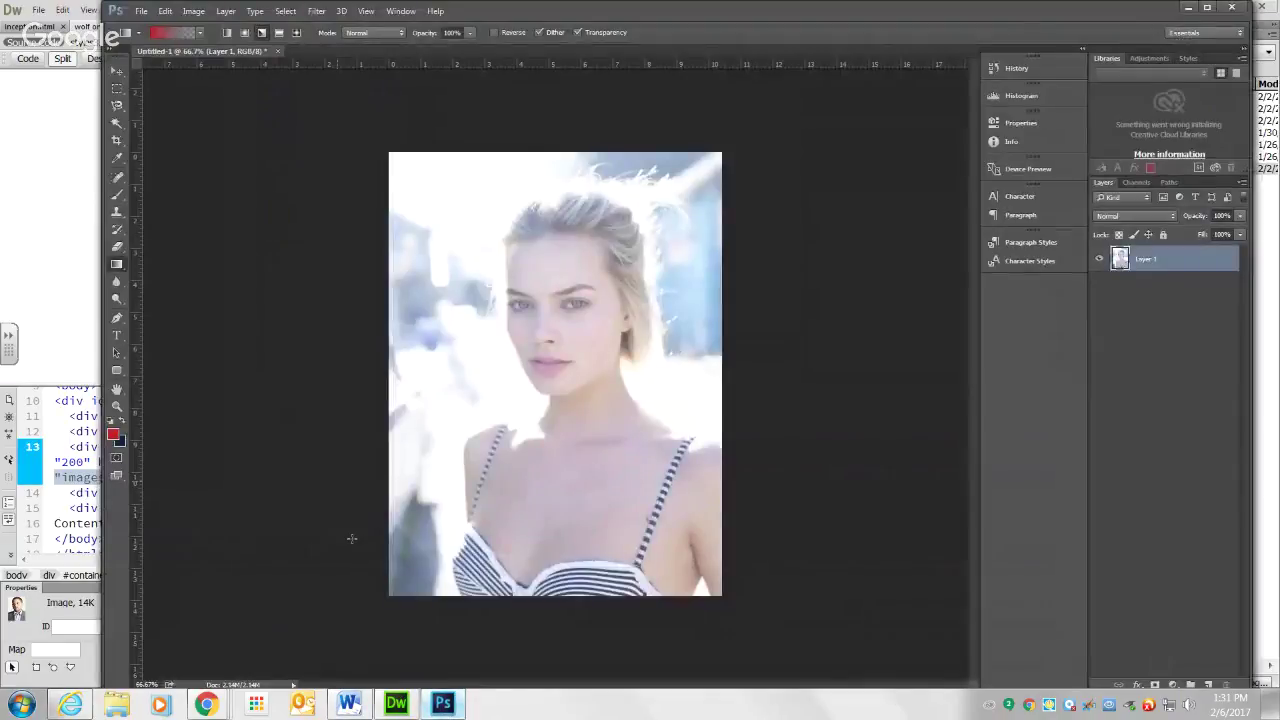
Start saving the portrait document under a new name and browse to the pwicyk/tv folder on the CENTON USB drive
{"action": "left_click", "coordinate": [140, 11]}
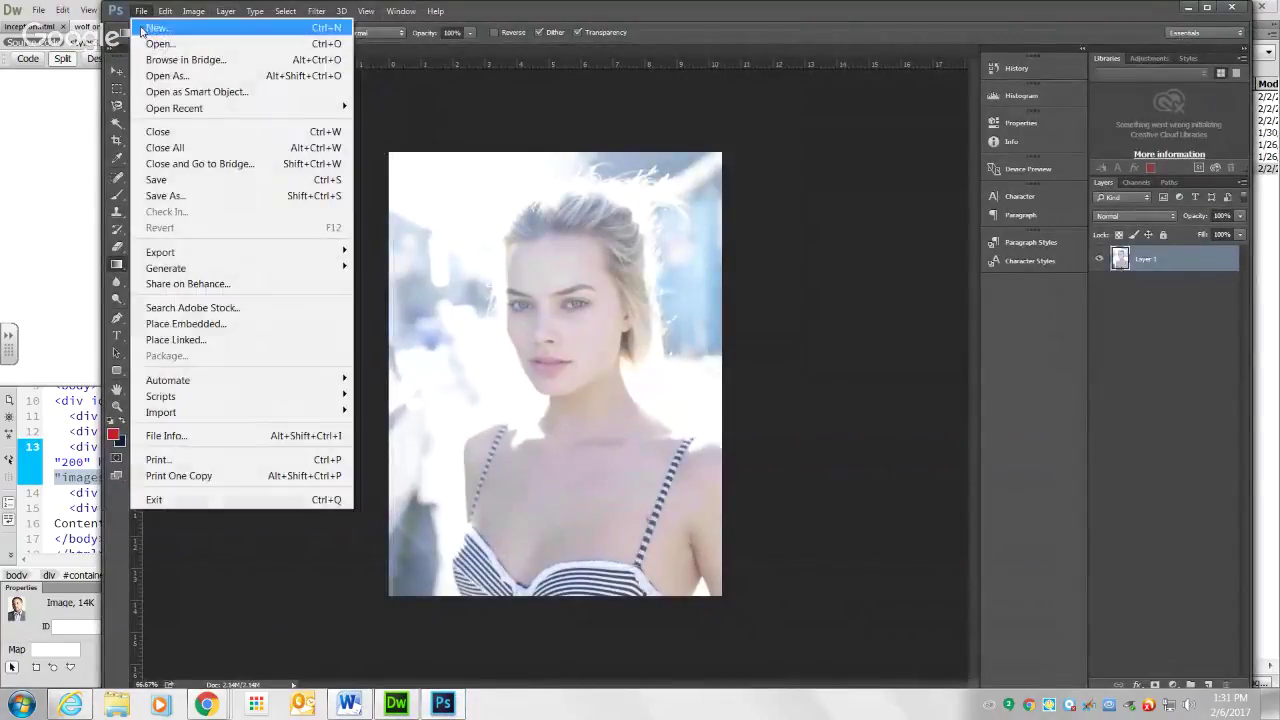
{"action": "left_click", "coordinate": [176, 196]}
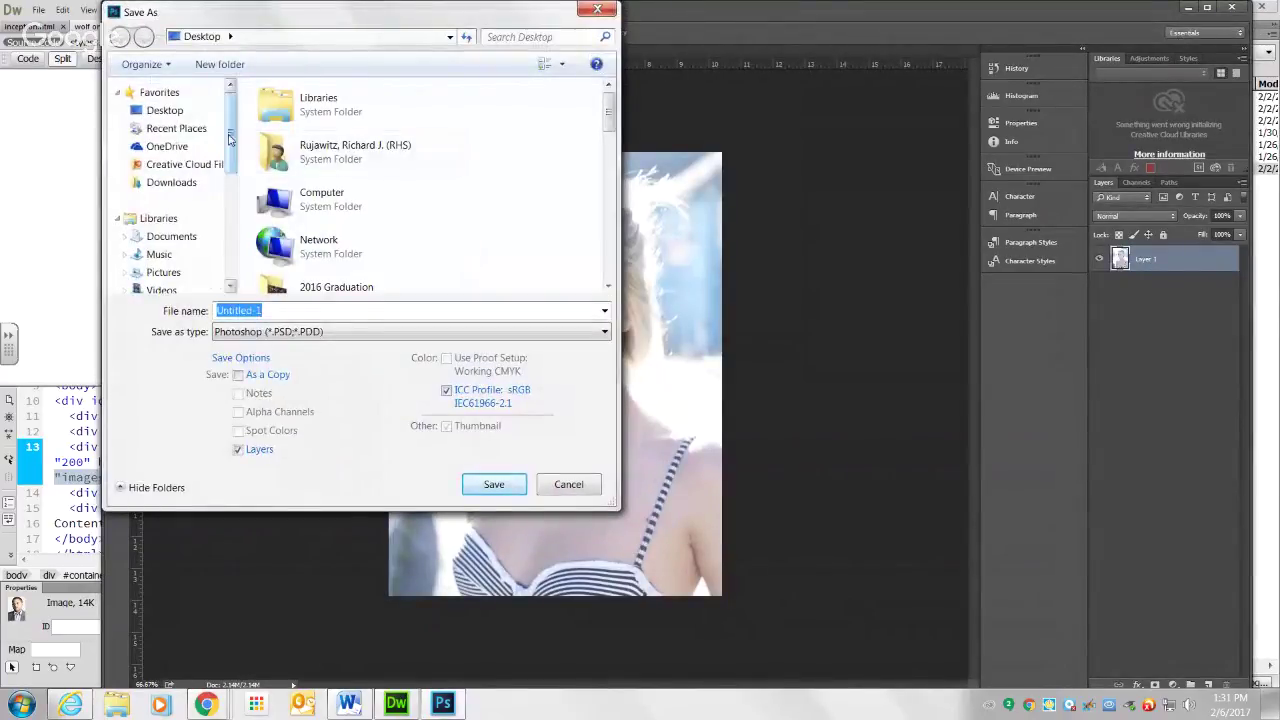
{"action": "scroll", "coordinate": [232, 145], "scroll_direction": "down", "scroll_amount": 3}
{"action": "left_click", "coordinate": [196, 222]}
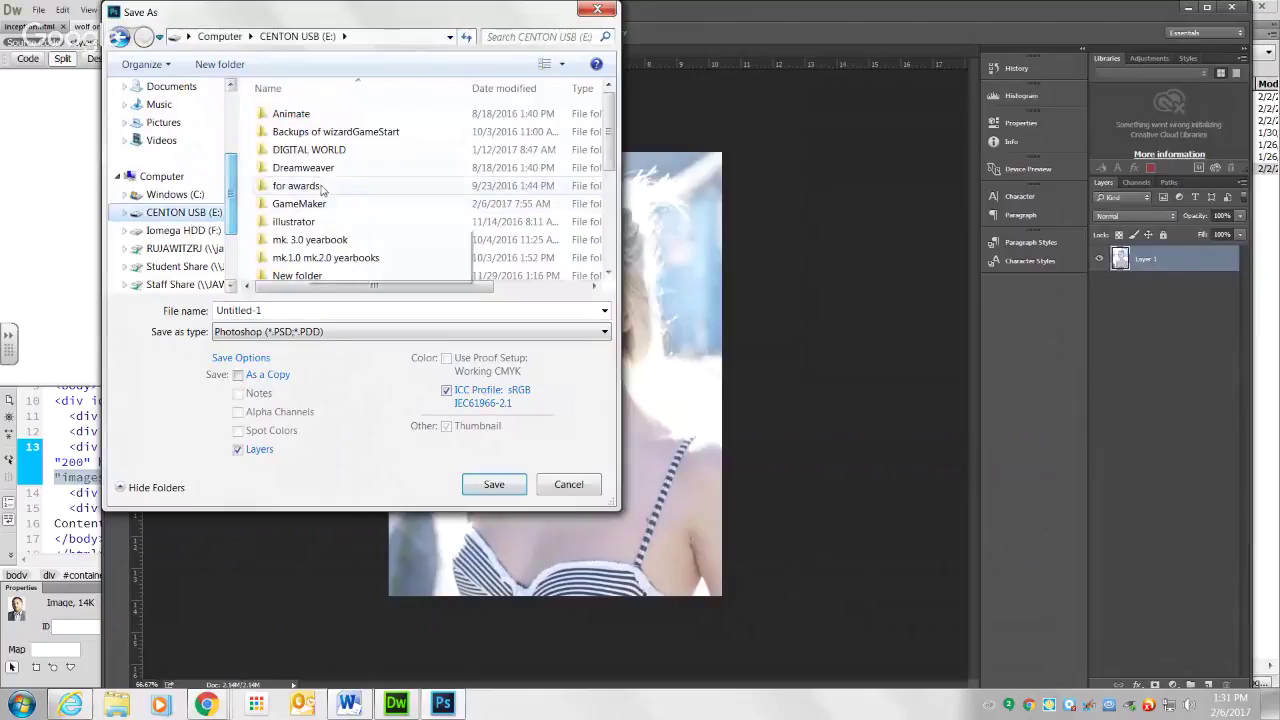
{"action": "scroll", "coordinate": [322, 226], "scroll_direction": "down", "scroll_amount": 2}
{"action": "left_click", "coordinate": [311, 238]}
{"action": "double_click", "coordinate": [311, 238]}
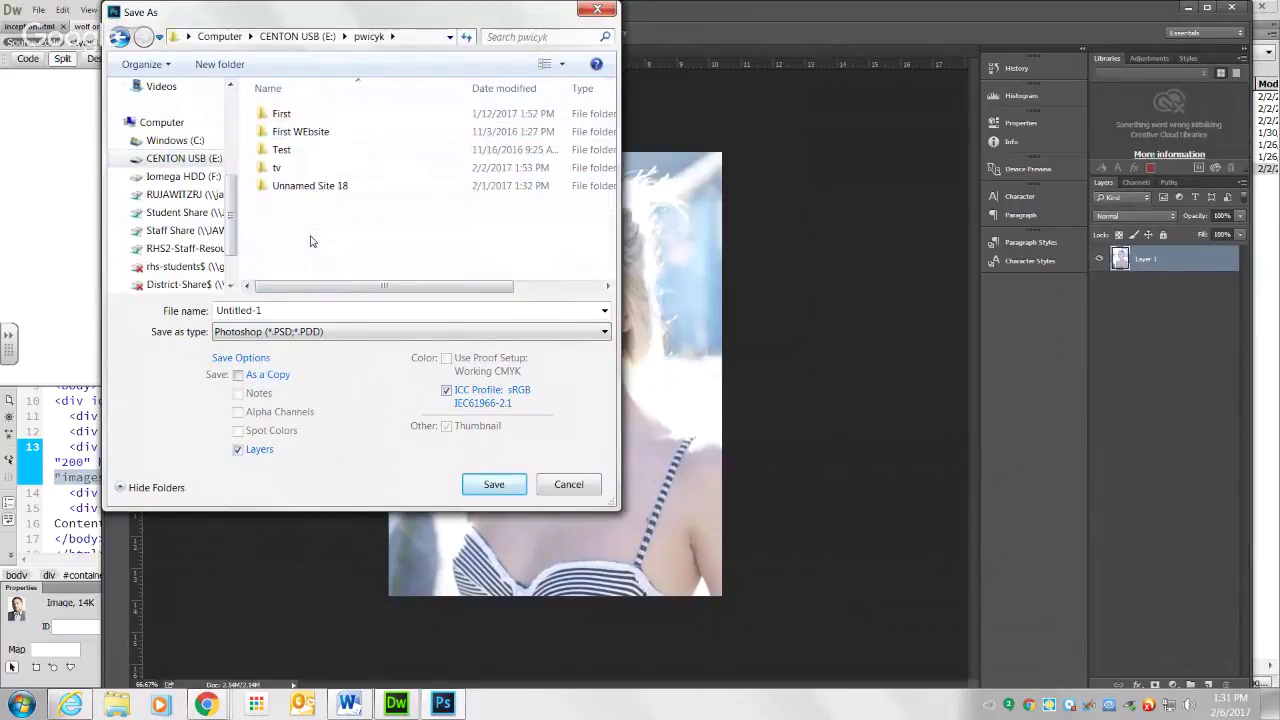
{"action": "double_click", "coordinate": [309, 171]}
{"action": "left_click", "coordinate": [286, 308]}
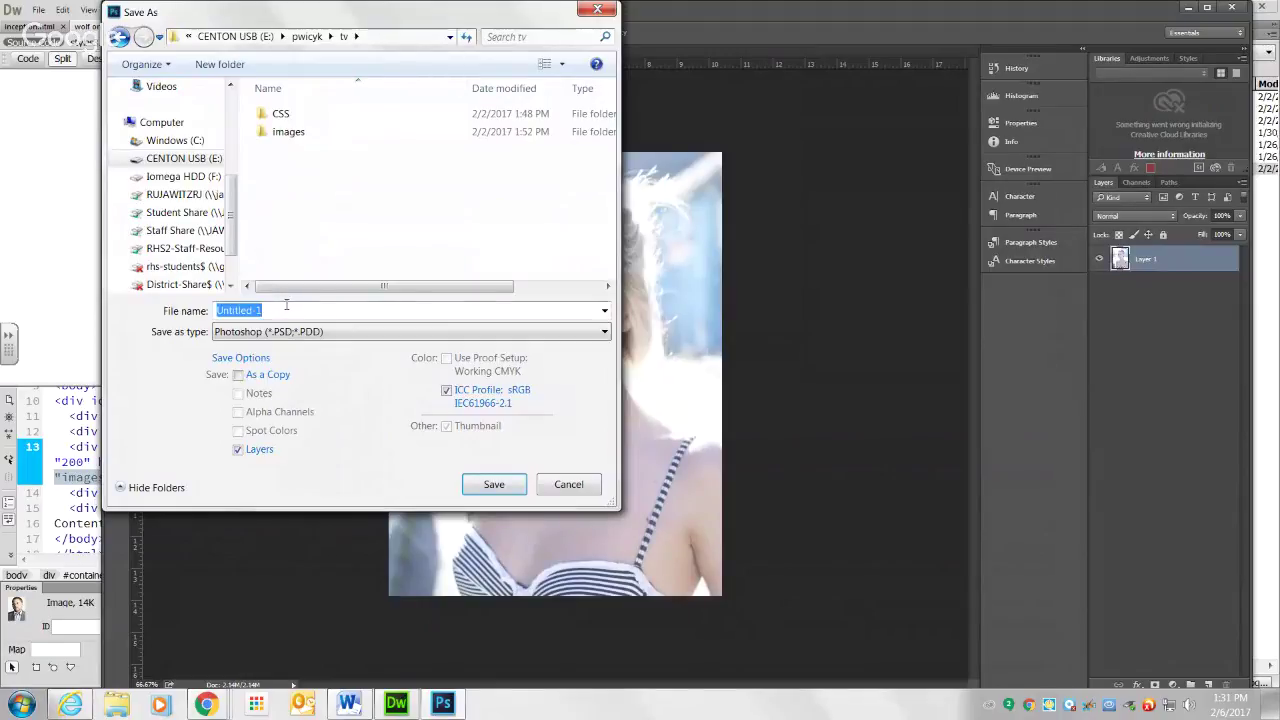
Switch to Chrome, go back from the portrait viewer to the previous page, and minimise the browser window
{"action": "left_click", "coordinate": [206, 705]}
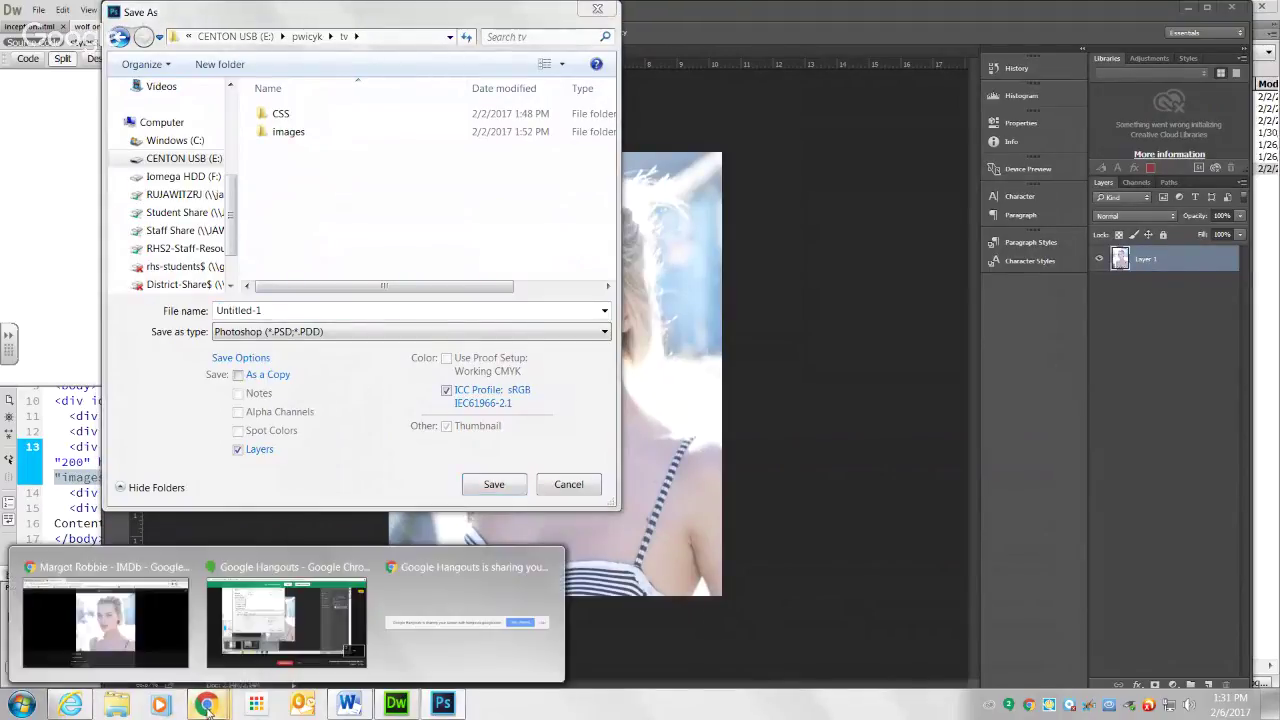
{"action": "left_click", "coordinate": [167, 642]}
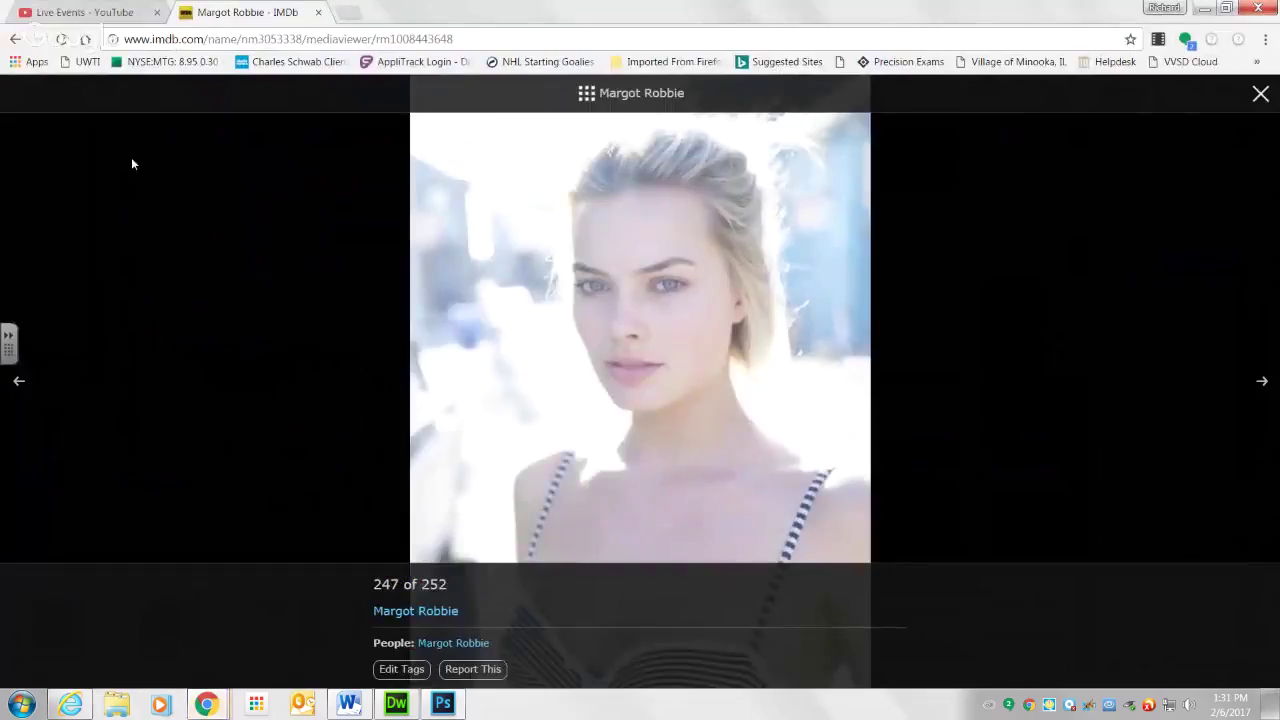
{"action": "left_click", "coordinate": [15, 39]}
{"action": "left_click", "coordinate": [1203, 9]}
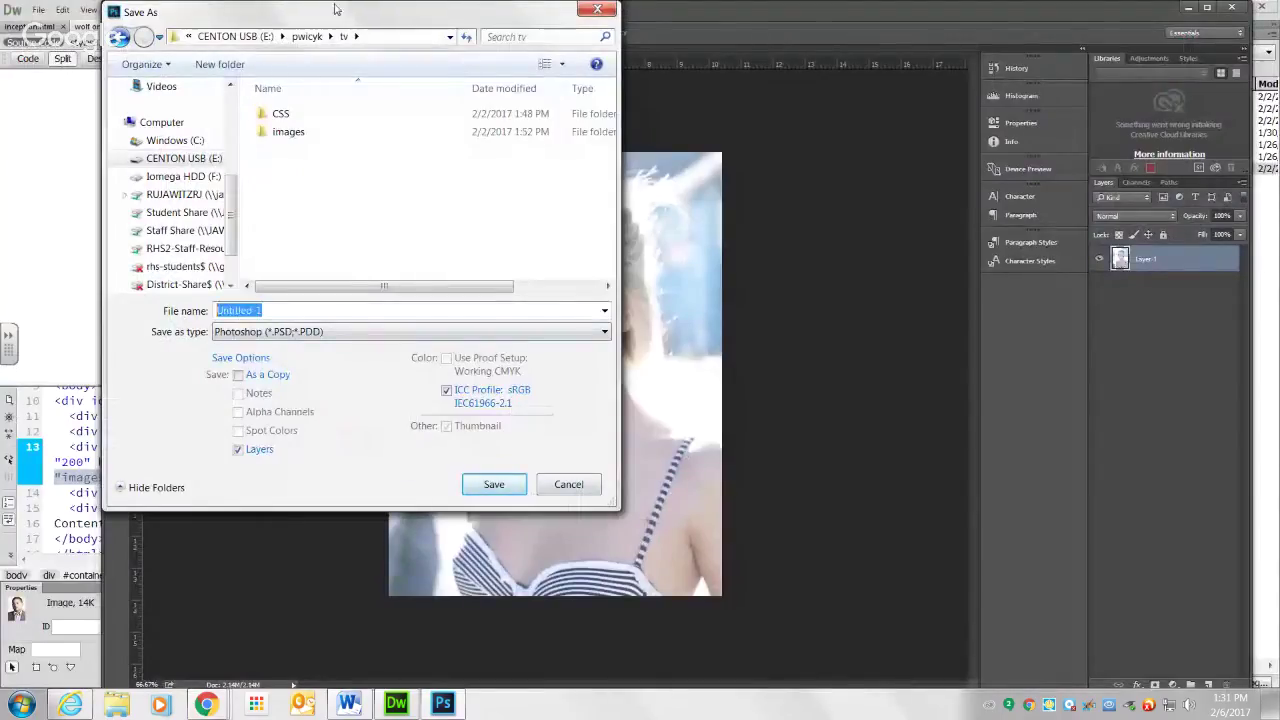
Save the document as the Photoshop file margot in the tv site's images folder with Maximize Compatibility on
{"action": "double_click", "coordinate": [290, 132]}
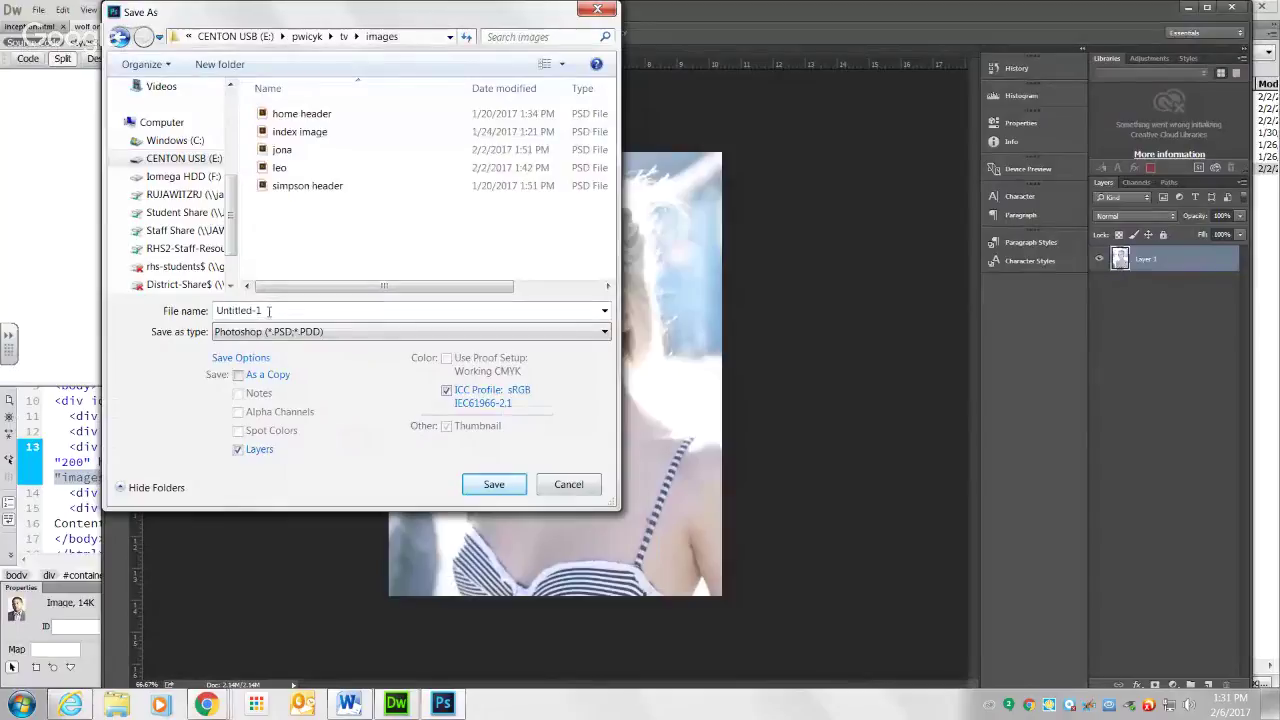
{"action": "double_click", "coordinate": [268, 311]}
{"action": "type", "text": "margot"}
{"action": "left_click", "coordinate": [490, 484]}
{"action": "left_click", "coordinate": [490, 148]}
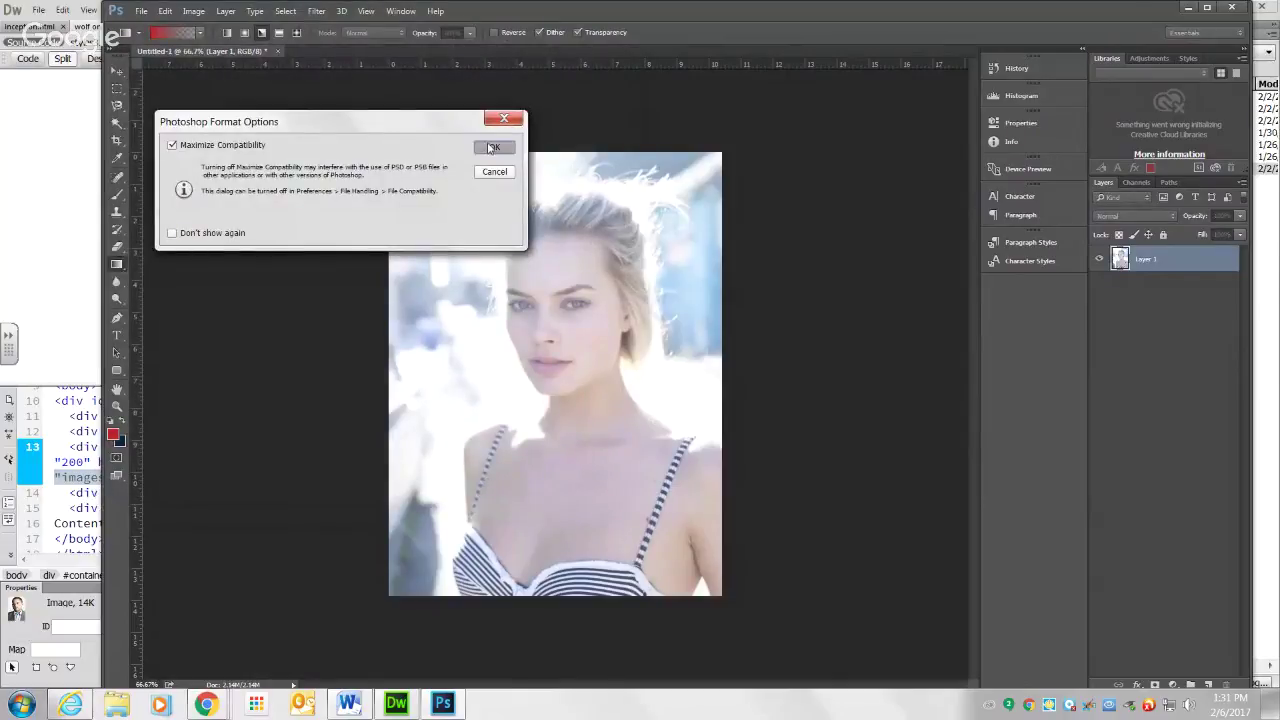
Resize the portrait proportionally to 200 by 266 pixels, with the dimensions set in pixels
{"action": "left_click", "coordinate": [194, 11]}
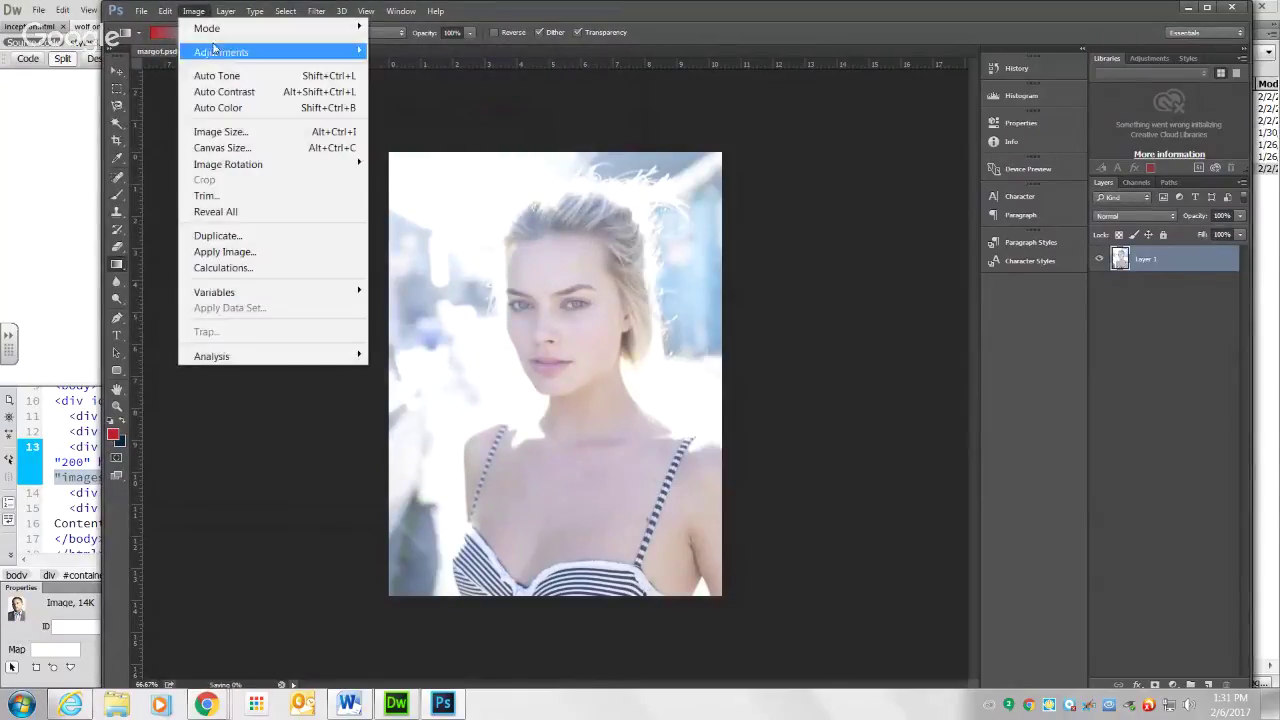
{"action": "left_click", "coordinate": [244, 133]}
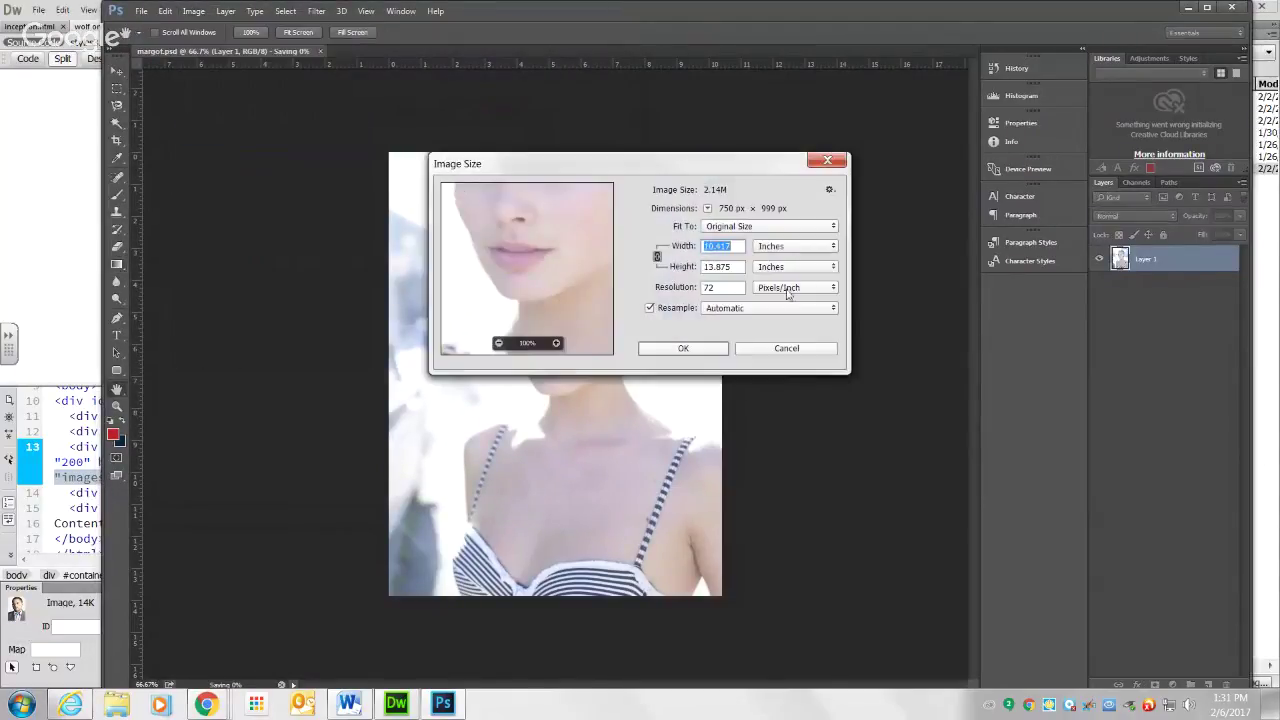
{"action": "left_click", "coordinate": [795, 246]}
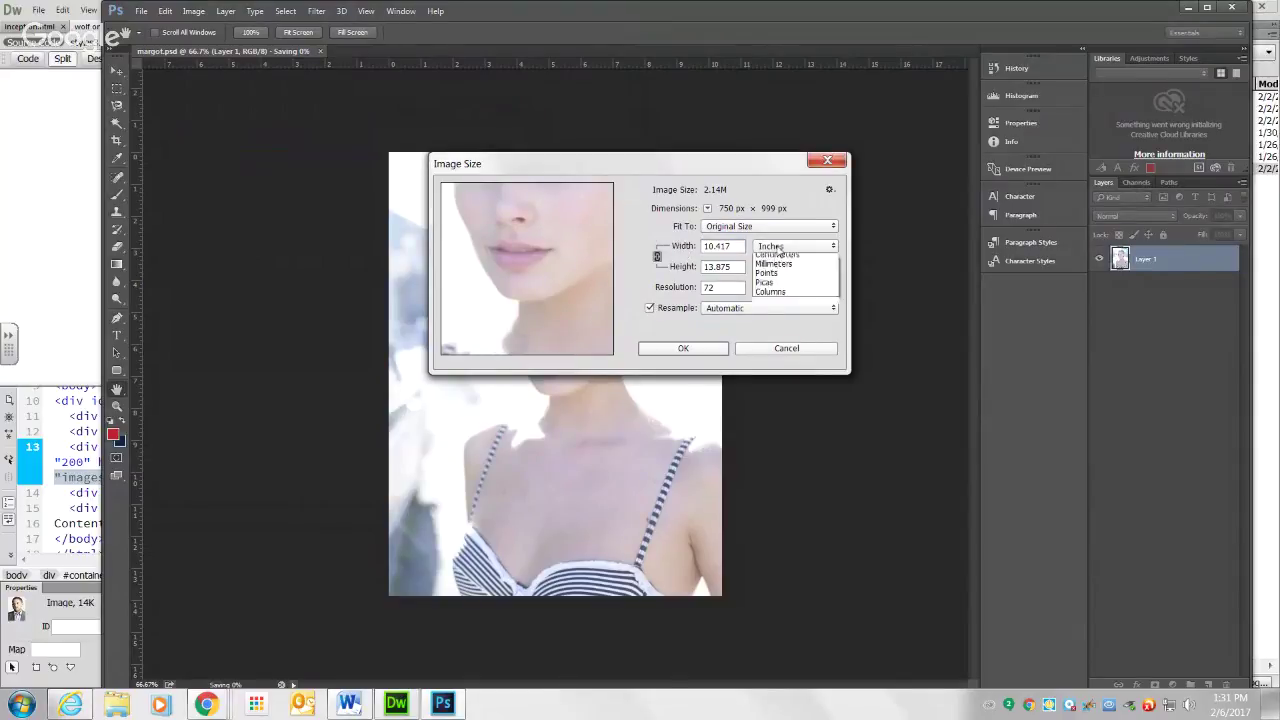
{"action": "left_click", "coordinate": [770, 268]}
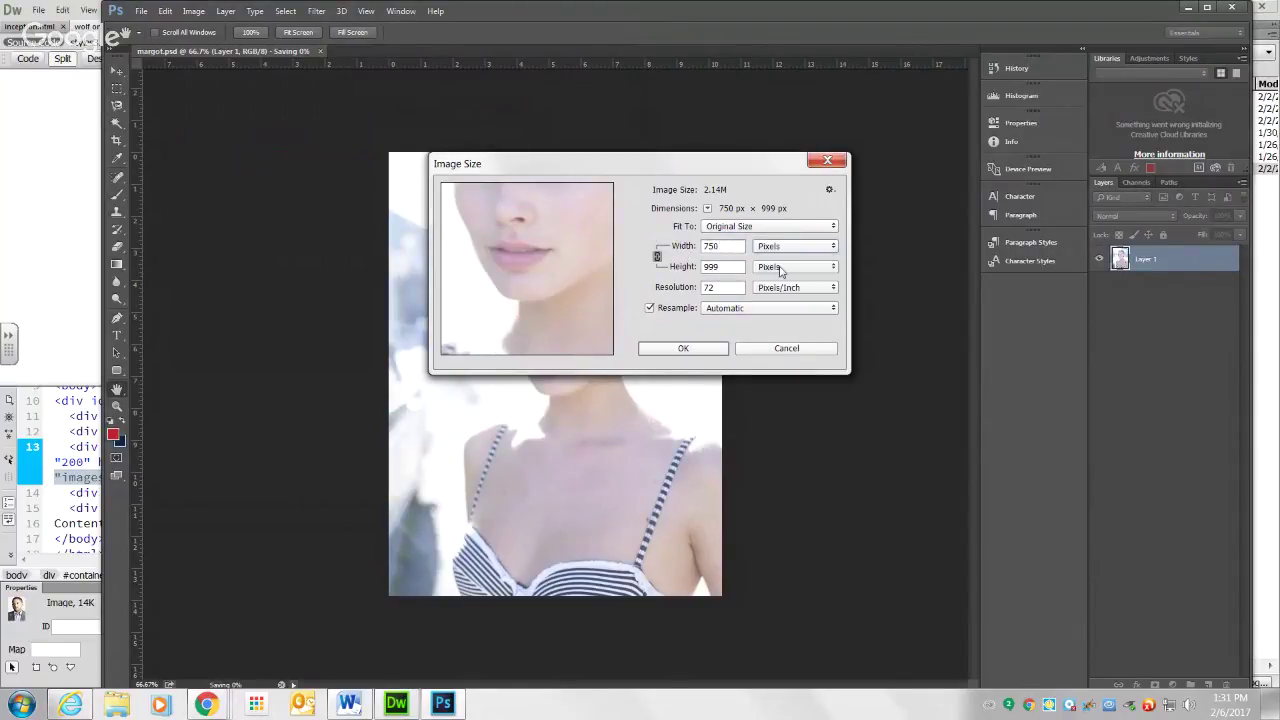
{"action": "type", "text": "200"}
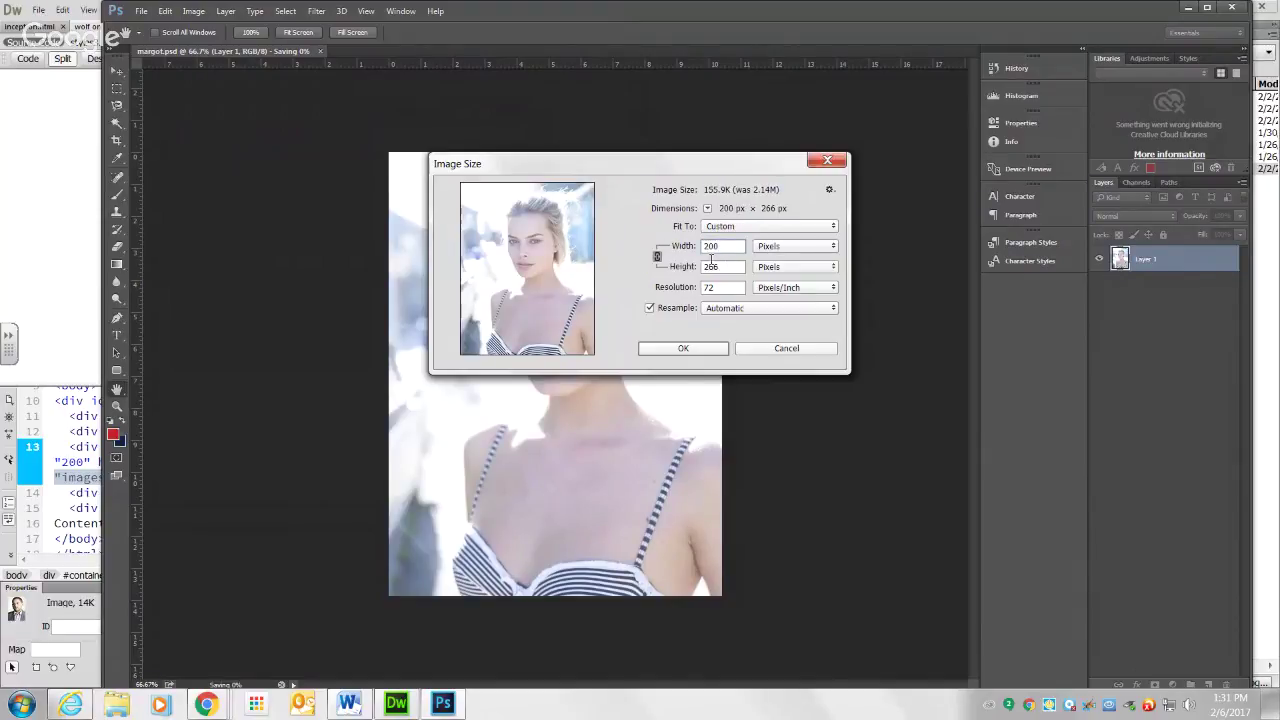
{"action": "left_click", "coordinate": [699, 352]}
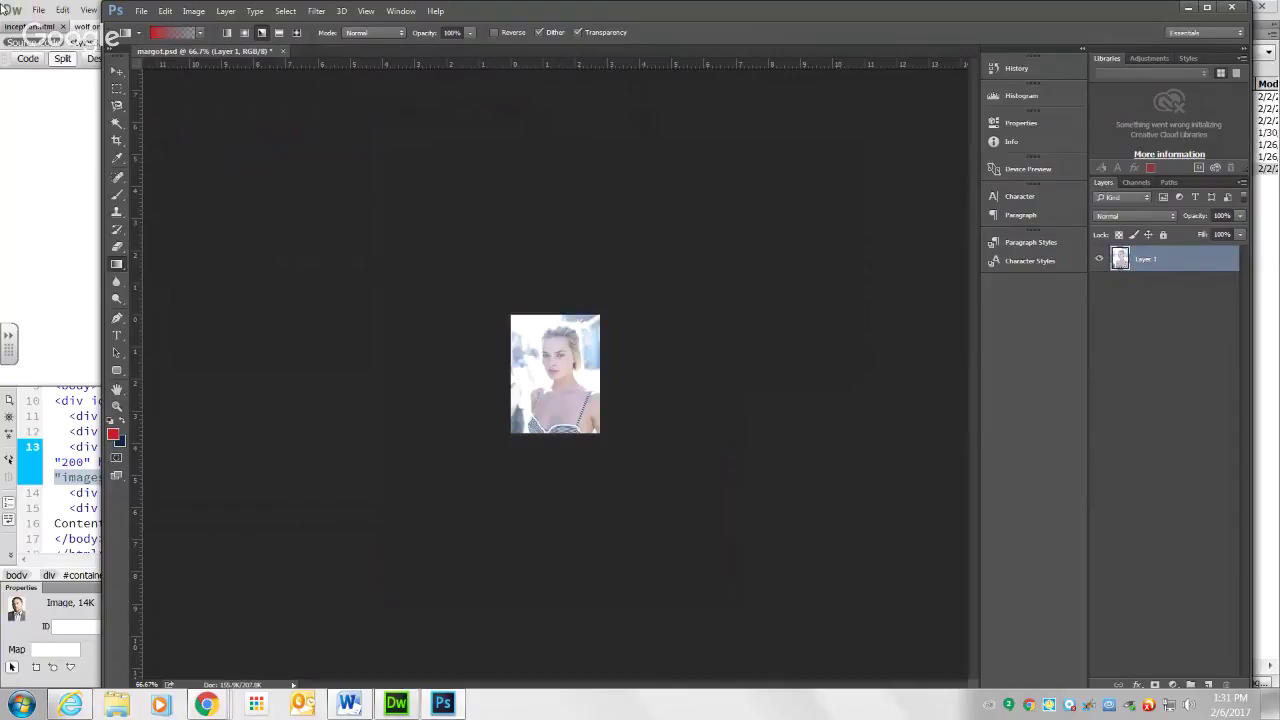
{"action": "left_click", "coordinate": [141, 11]}
{"action": "left_click", "coordinate": [165, 181]}
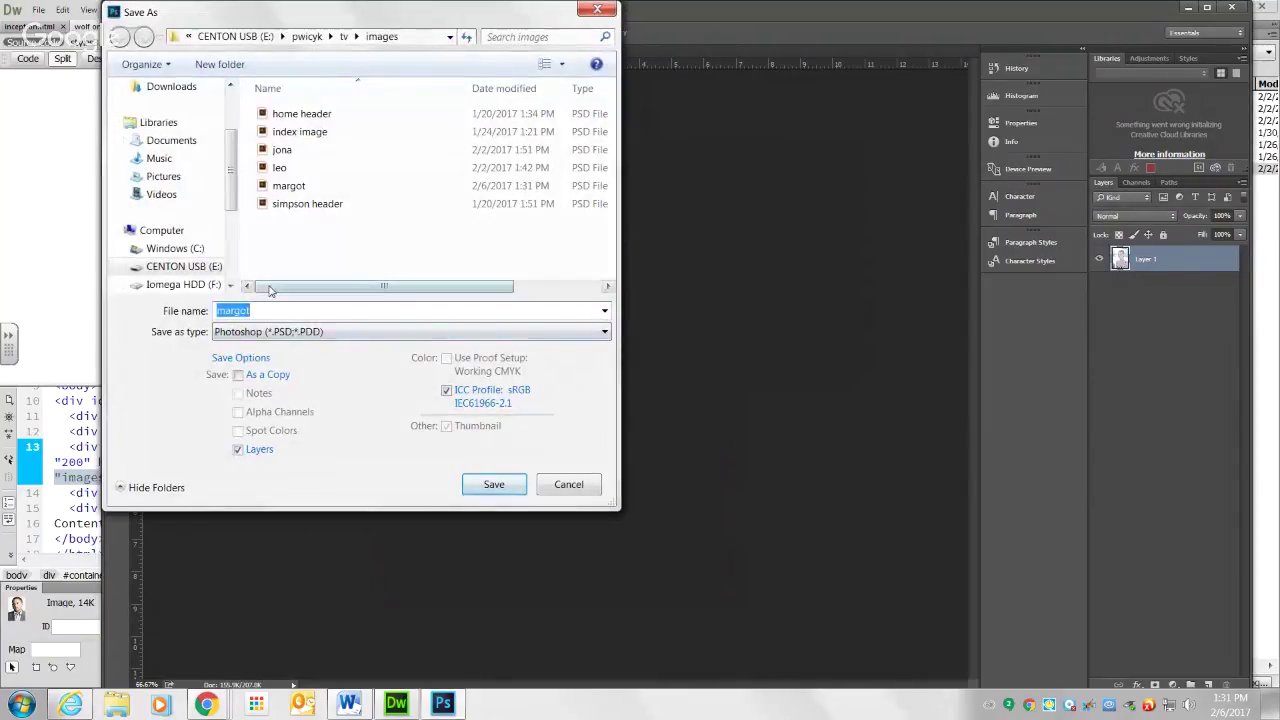
{"action": "left_click", "coordinate": [568, 484]}
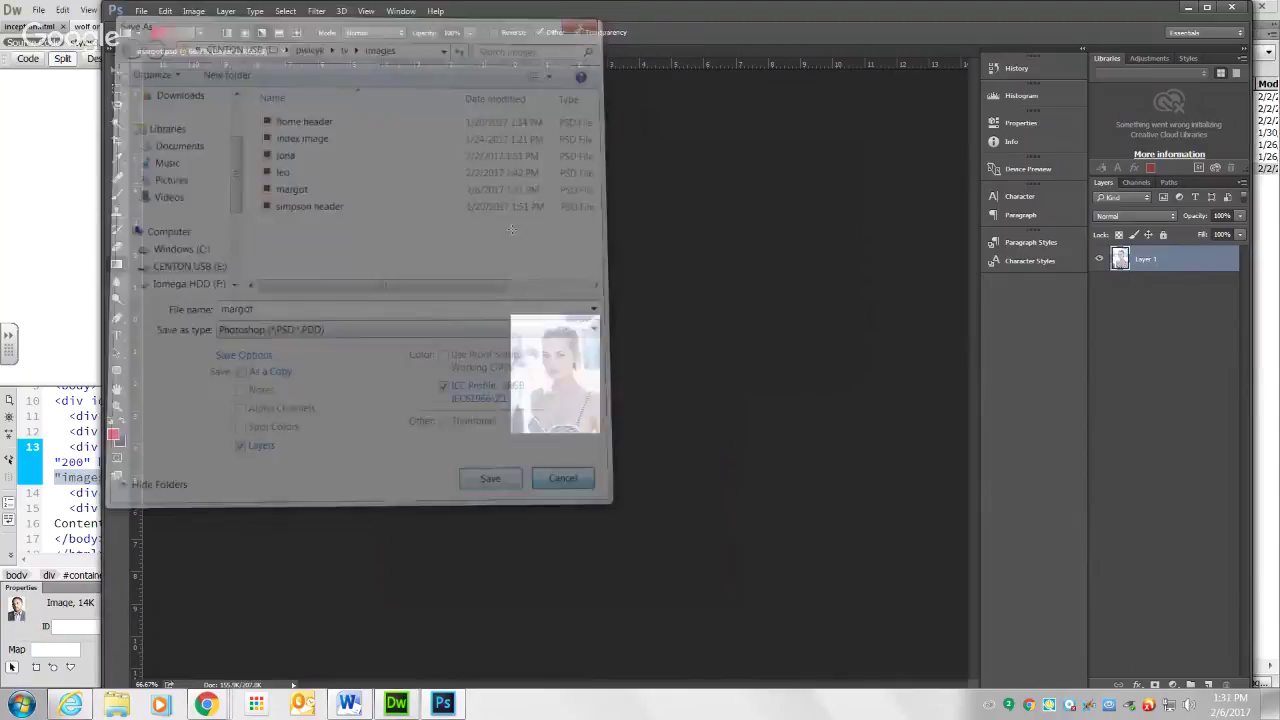
{"action": "left_click", "coordinate": [143, 11]}
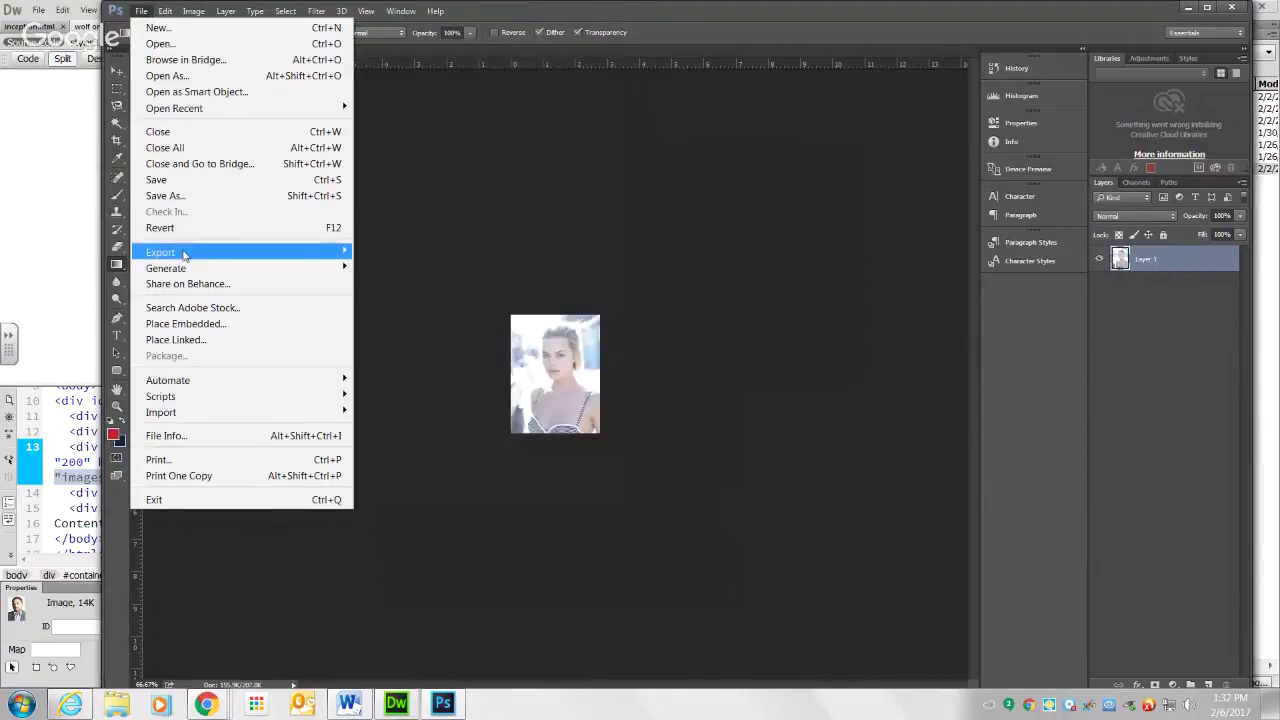
{"action": "mouse_move", "coordinate": [200, 253]}
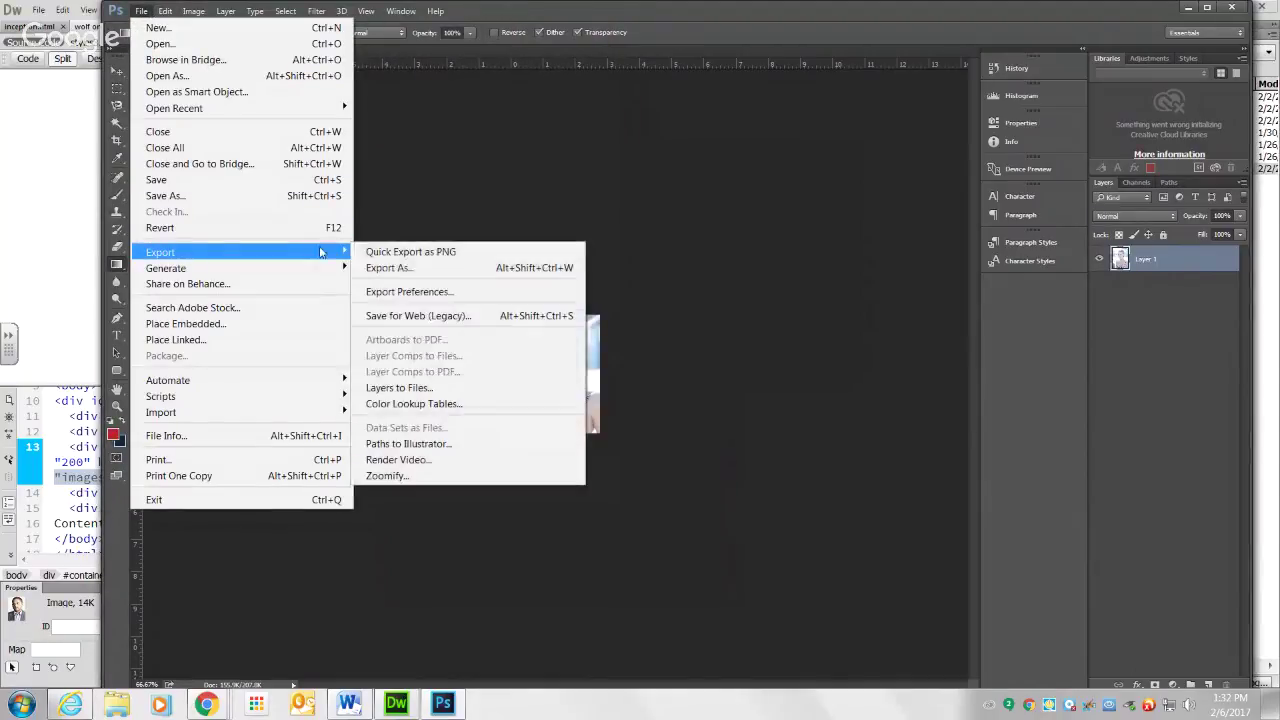
{"action": "left_click", "coordinate": [447, 268]}
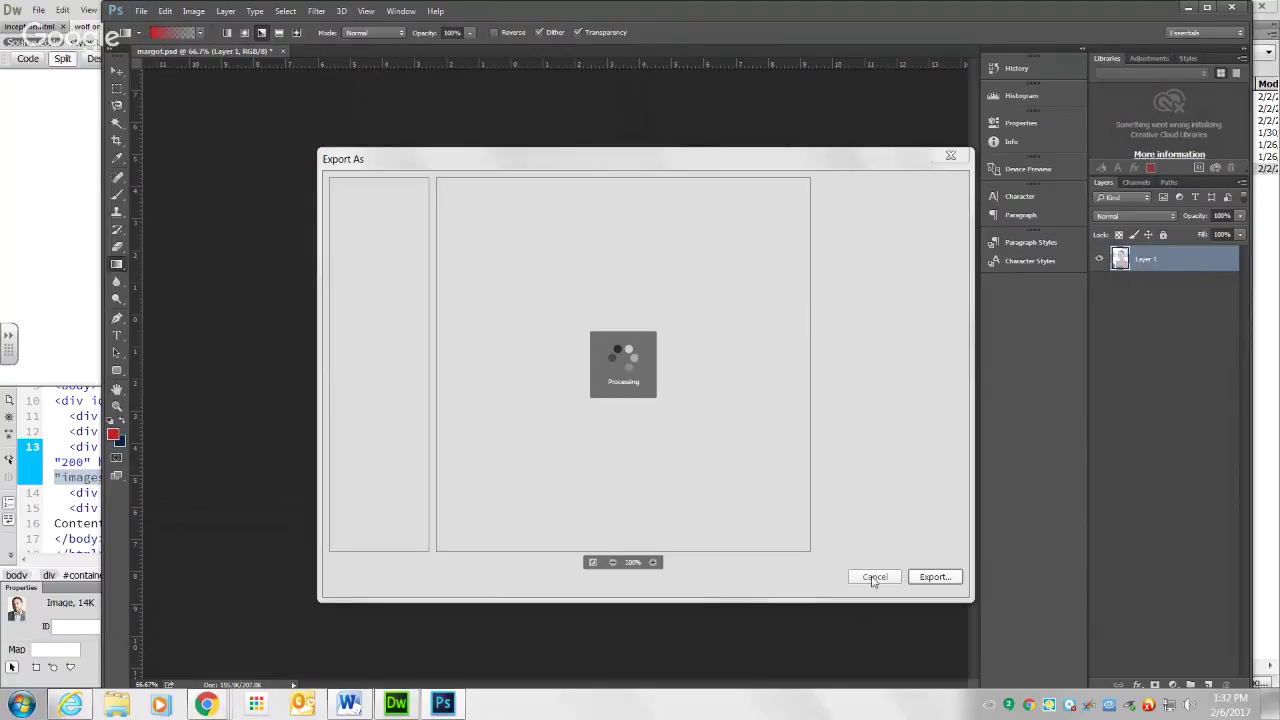
{"action": "left_click", "coordinate": [866, 577]}
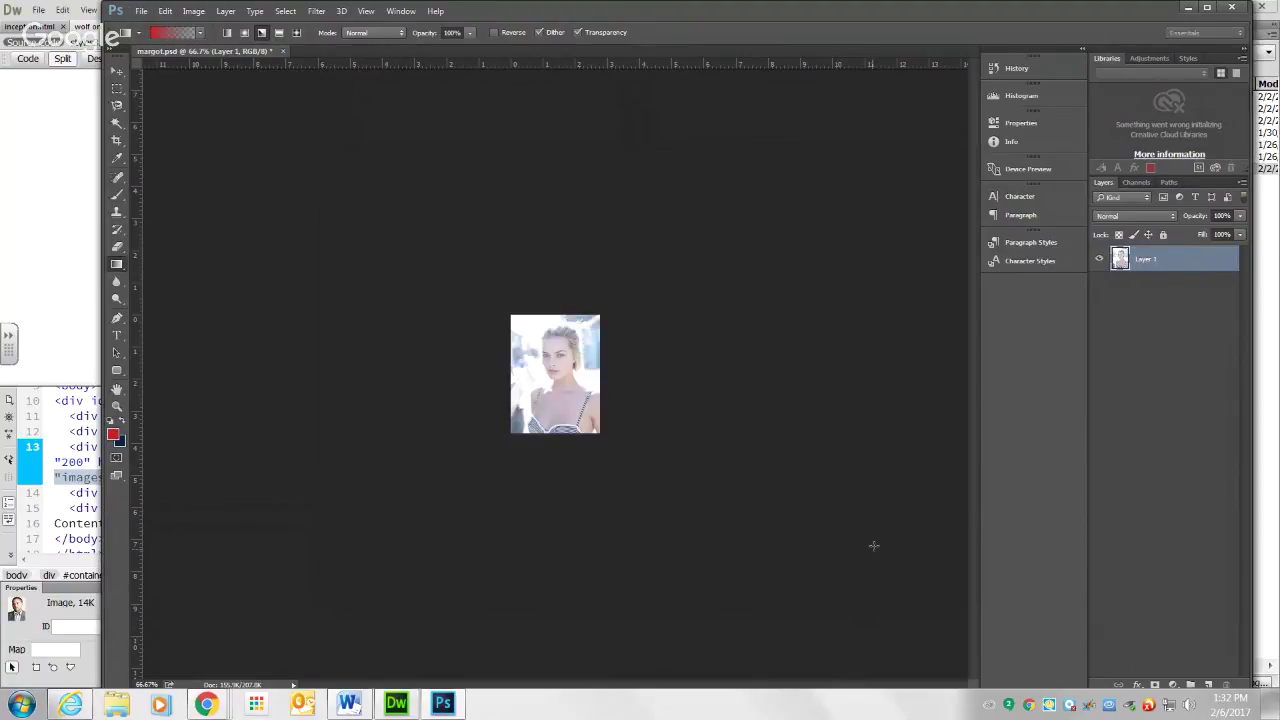
Save the resized portrait for the web as a JPEG High image named "margot - small" in the images folder
{"action": "left_click", "coordinate": [144, 16]}
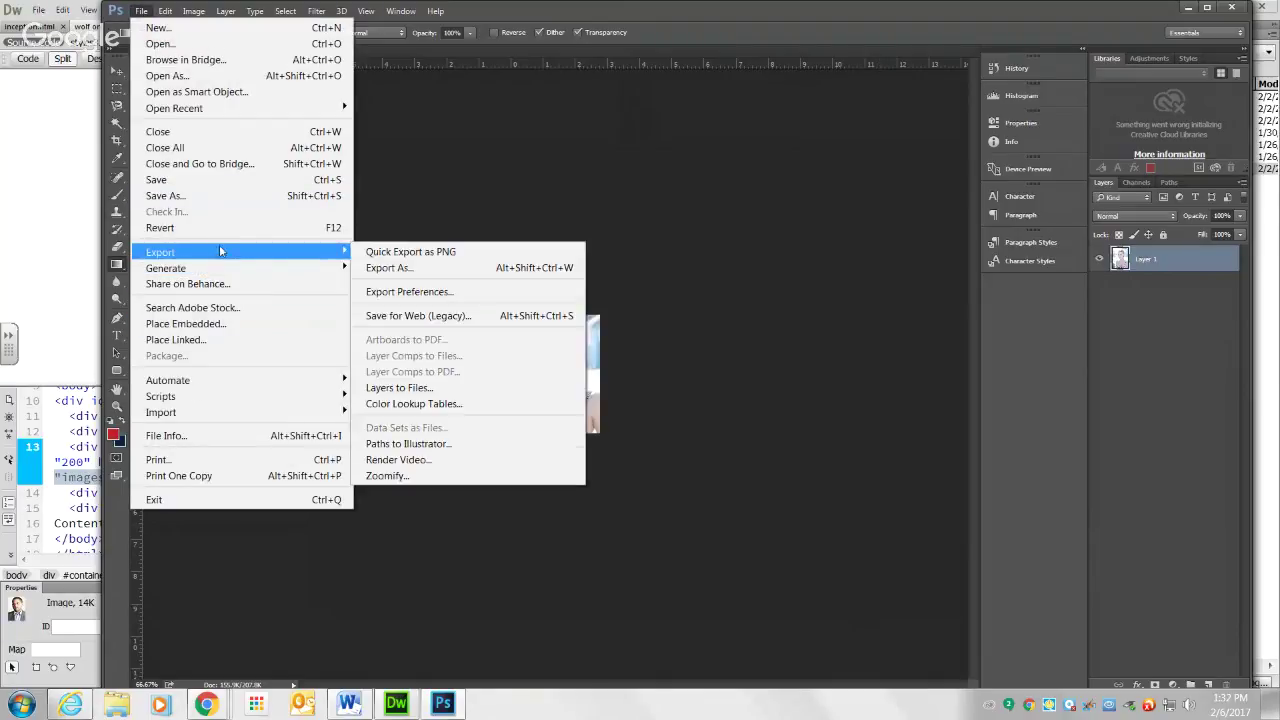
{"action": "mouse_move", "coordinate": [339, 254]}
{"action": "left_click", "coordinate": [400, 315]}
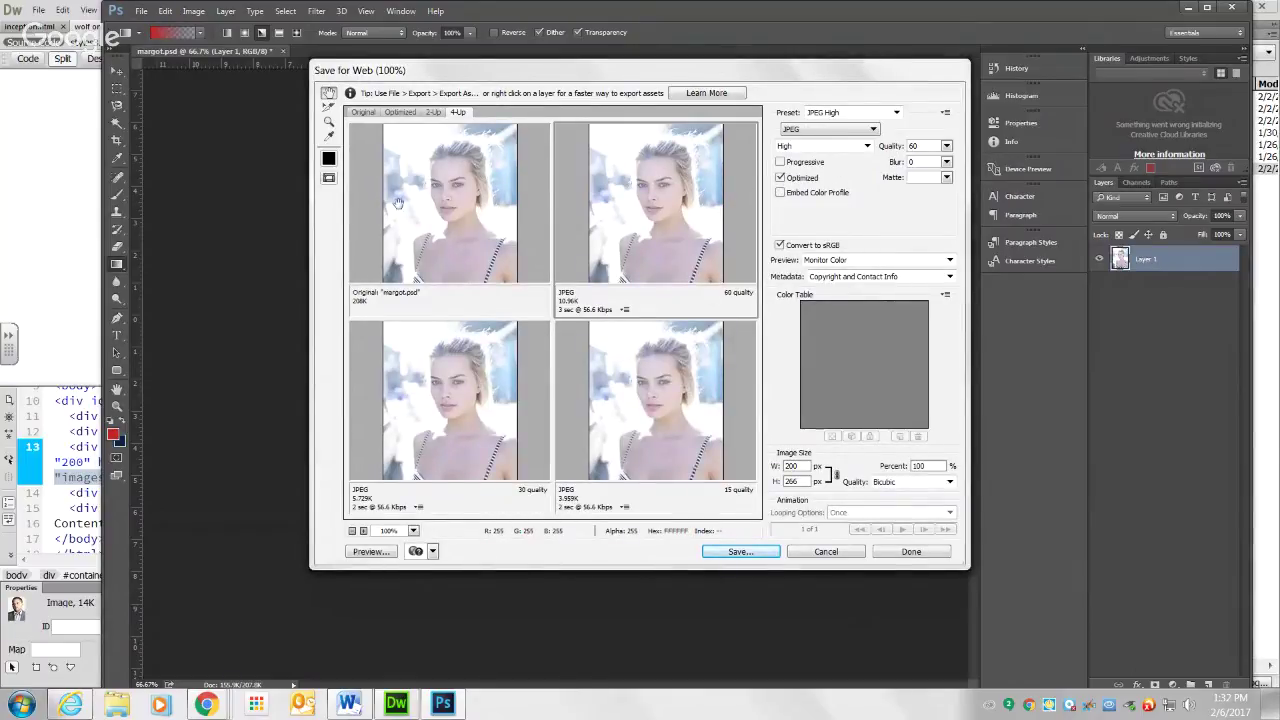
{"action": "left_click", "coordinate": [738, 552]}
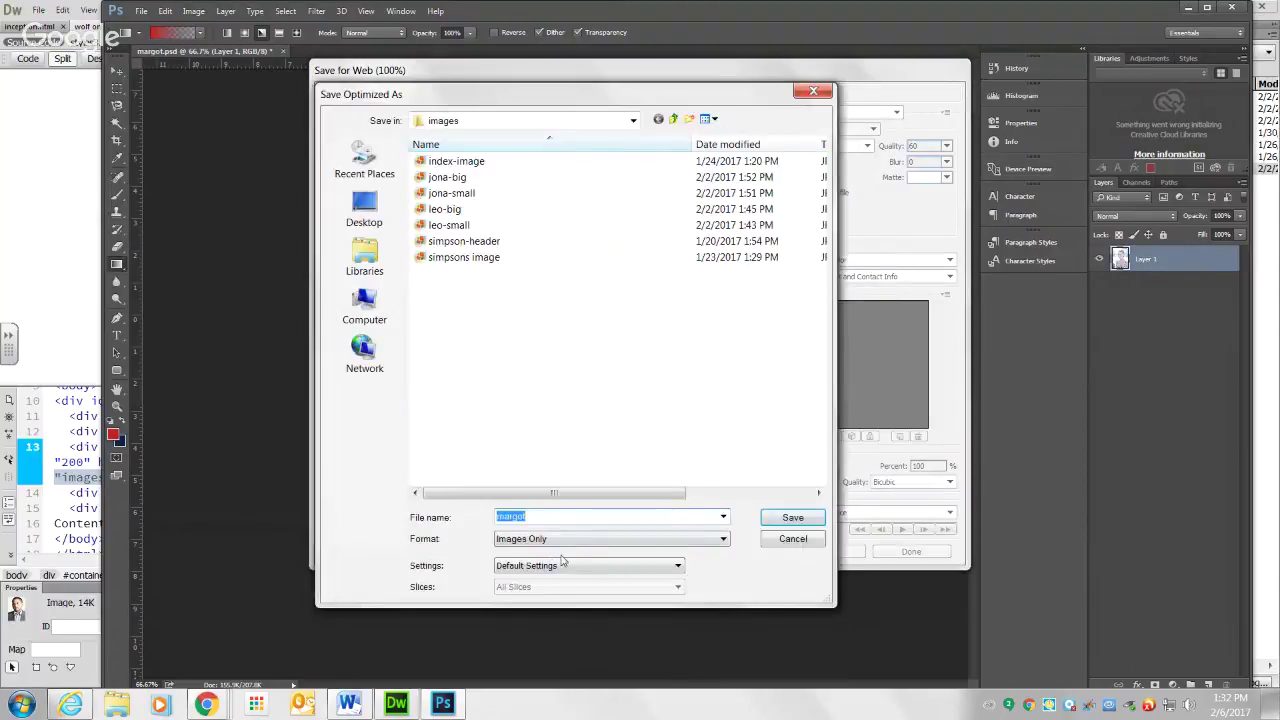
{"action": "left_click", "coordinate": [550, 517]}
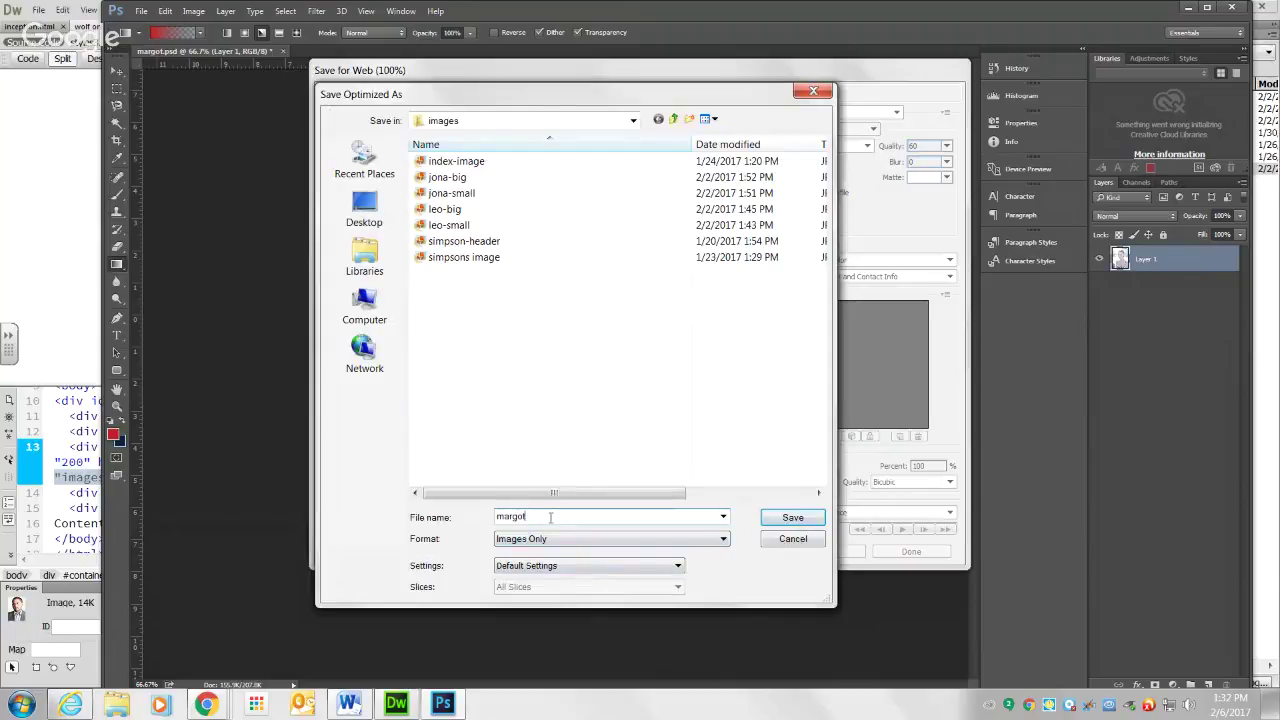
{"action": "type", "text": "-small"}
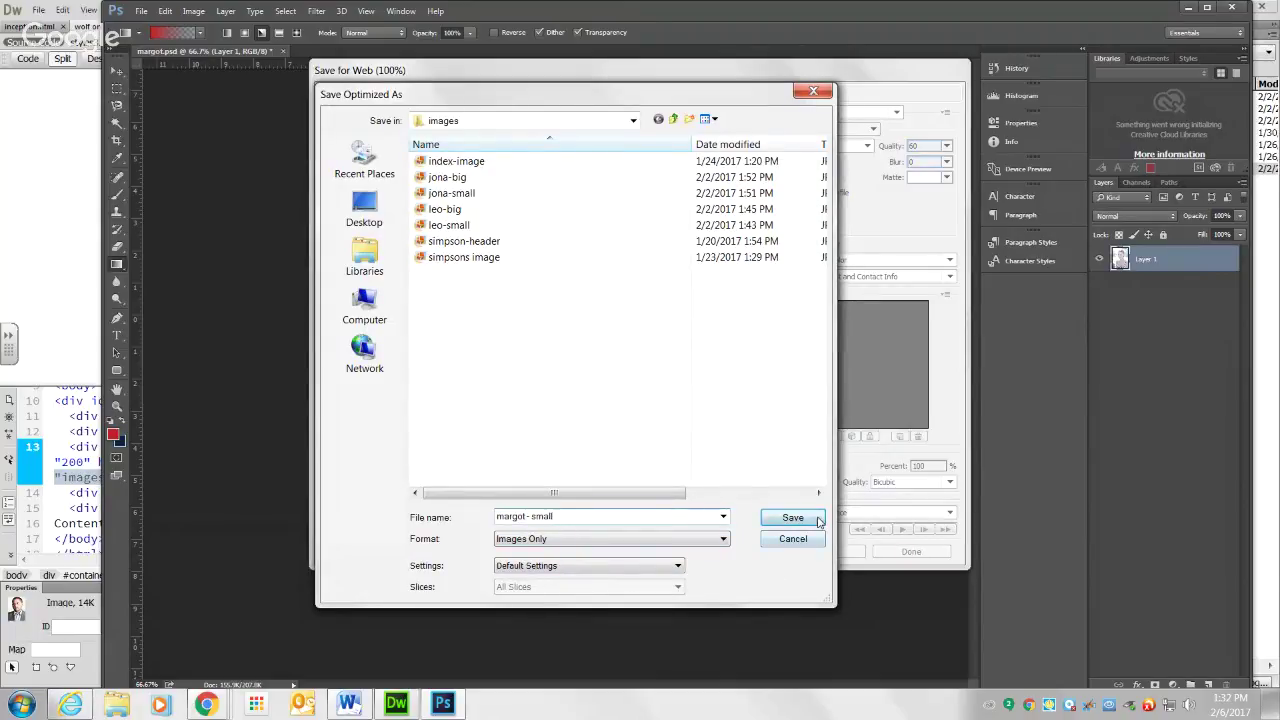
{"action": "left_click", "coordinate": [812, 519]}
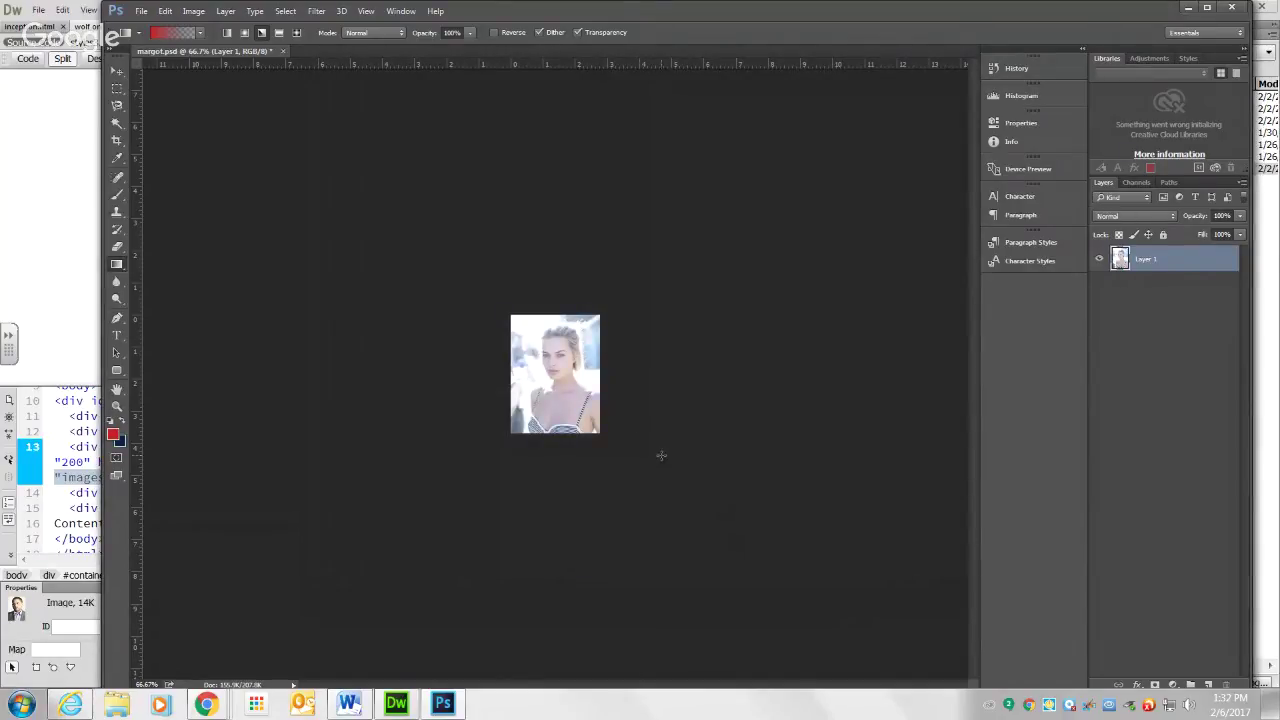
Undo the portrait's resize and check its full-size pixel dimensions without changing them
{"action": "key", "text": "ctrl+z"}
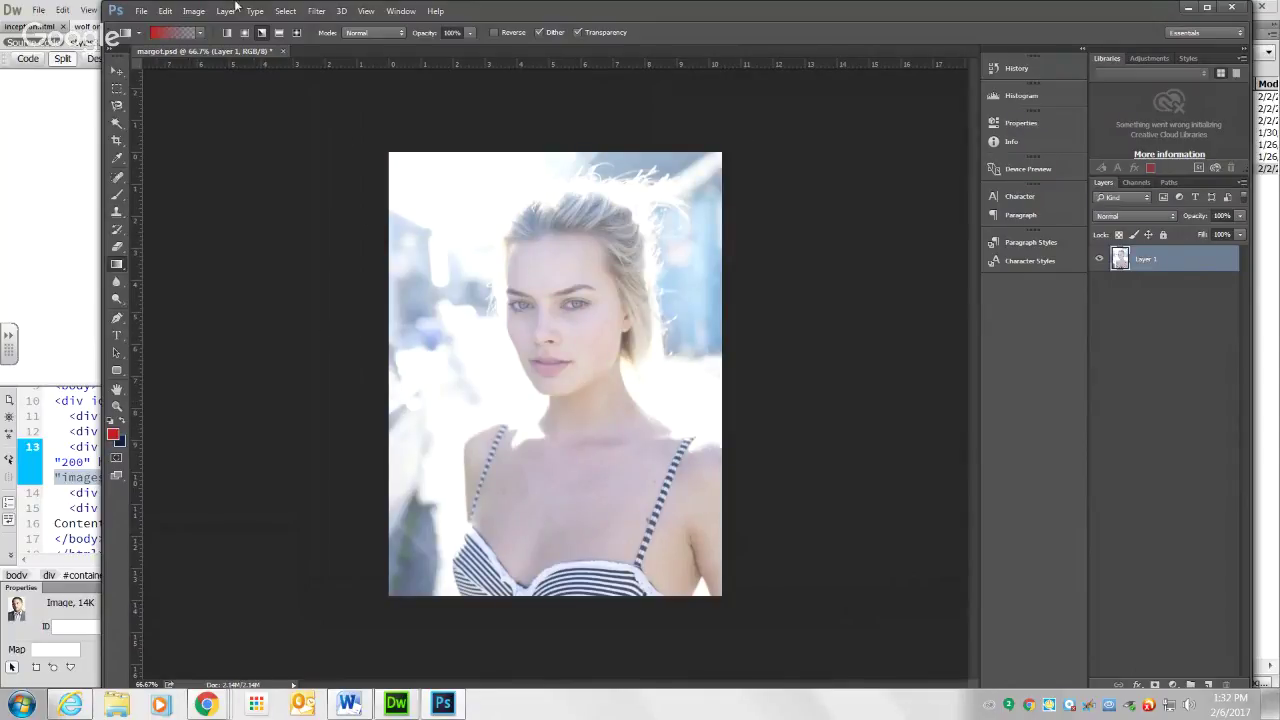
{"action": "left_click", "coordinate": [193, 11]}
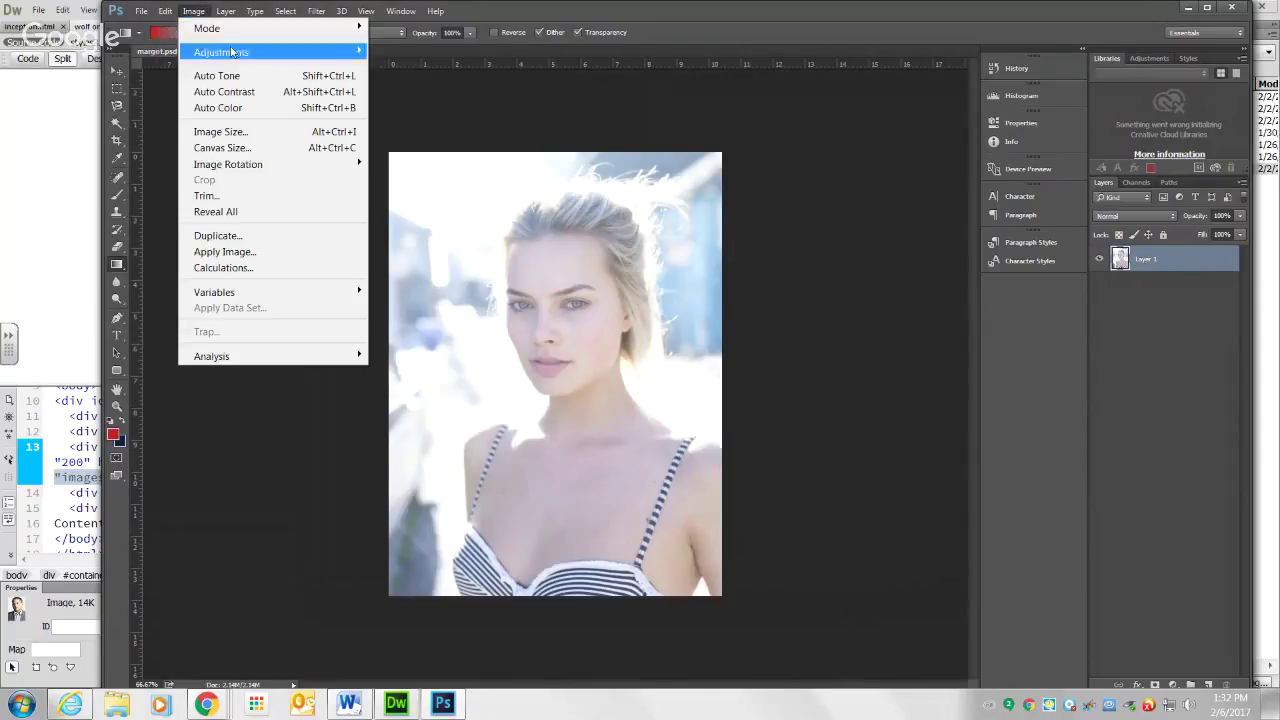
{"action": "left_click", "coordinate": [232, 134]}
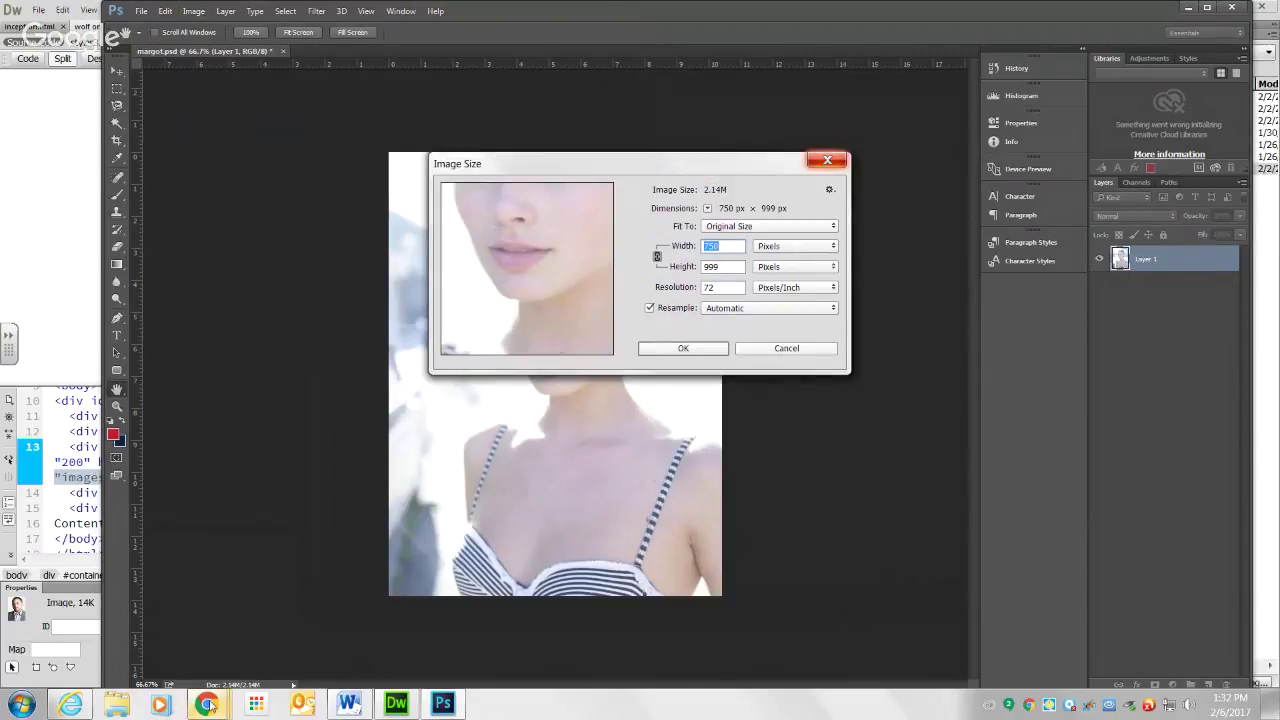
{"action": "mouse_move", "coordinate": [225, 700]}
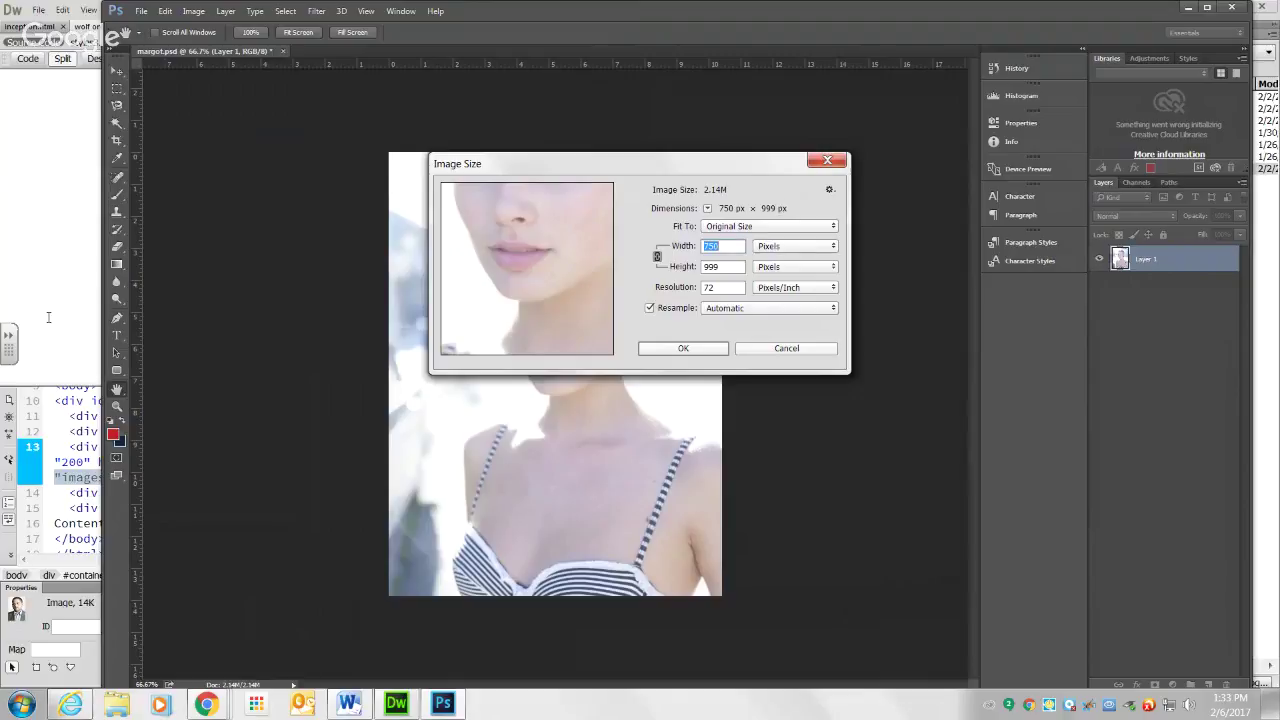
{"action": "left_click", "coordinate": [768, 349]}
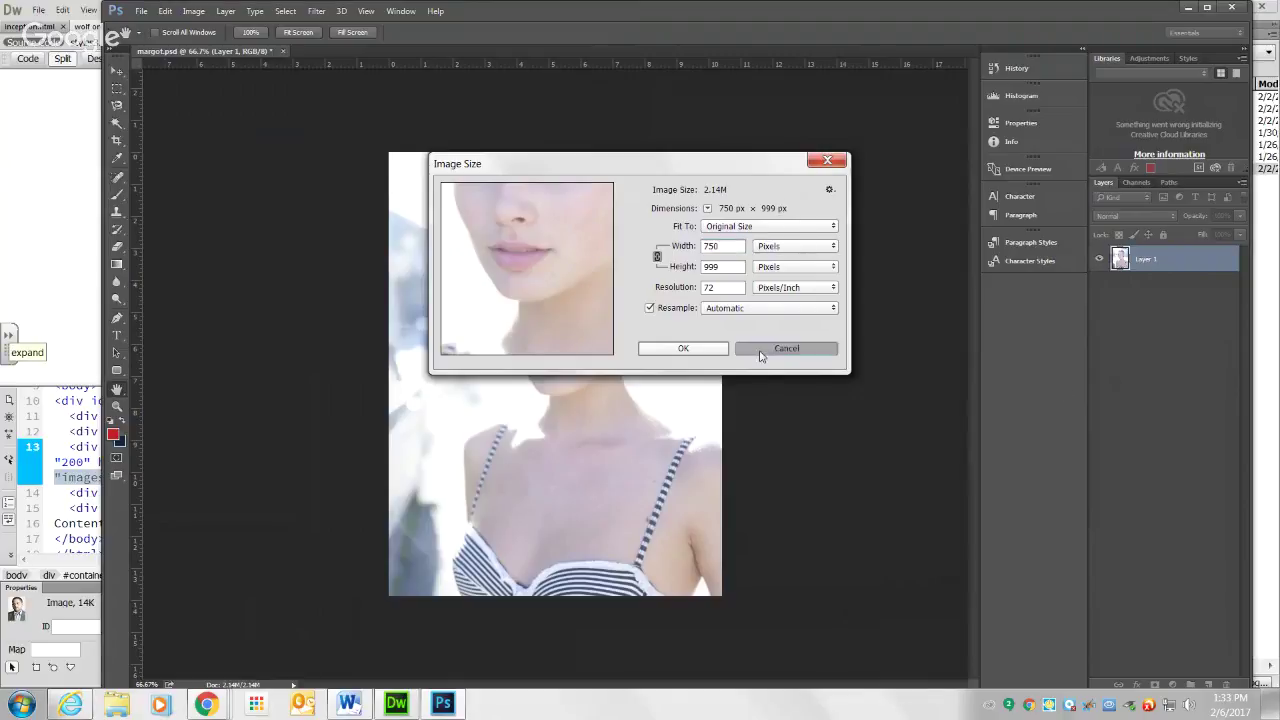
Open jona-big from the tv site's images folder and check its pixel dimensions
{"action": "key", "text": "ctrl+o"}
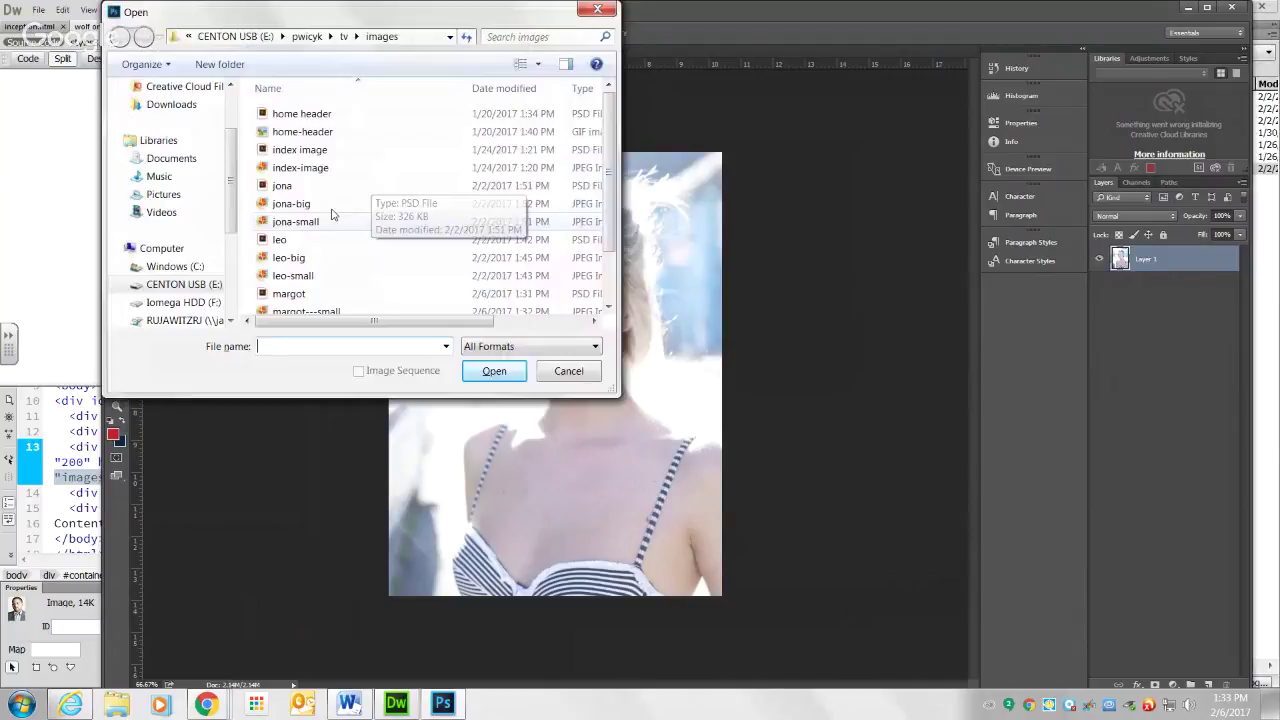
{"action": "double_click", "coordinate": [322, 205]}
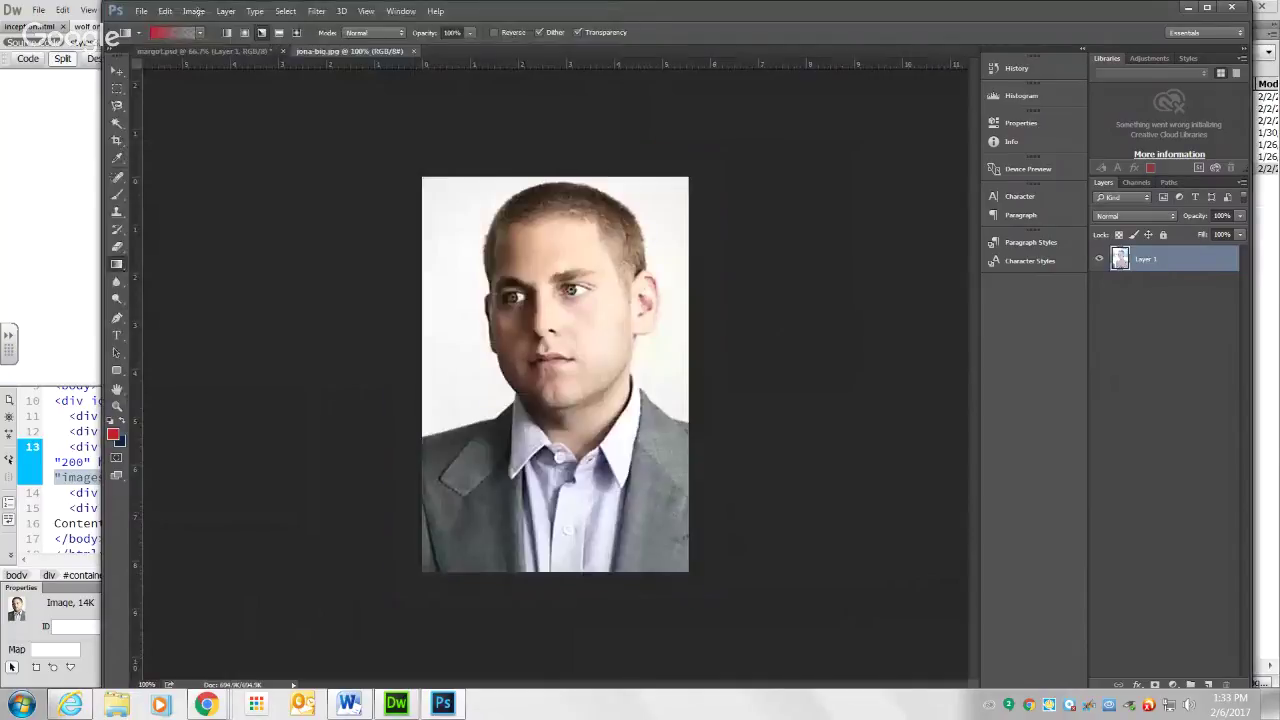
{"action": "left_click", "coordinate": [194, 11]}
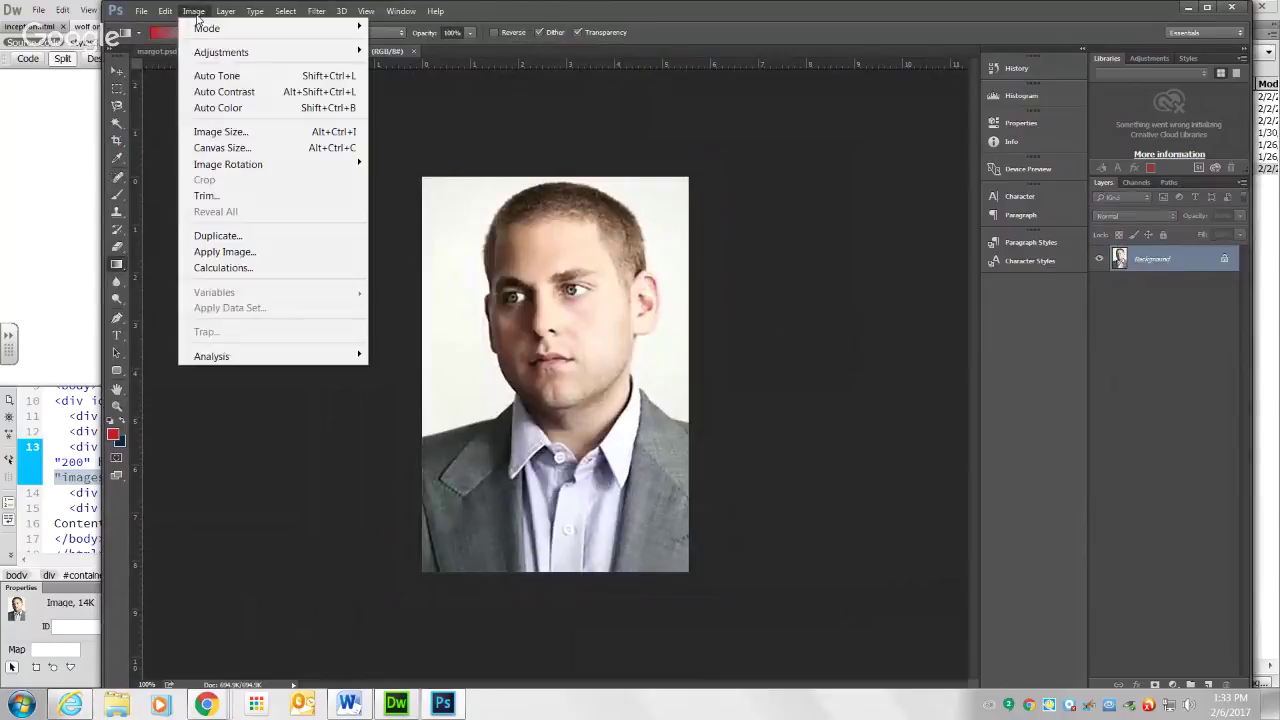
{"action": "left_click", "coordinate": [220, 131]}
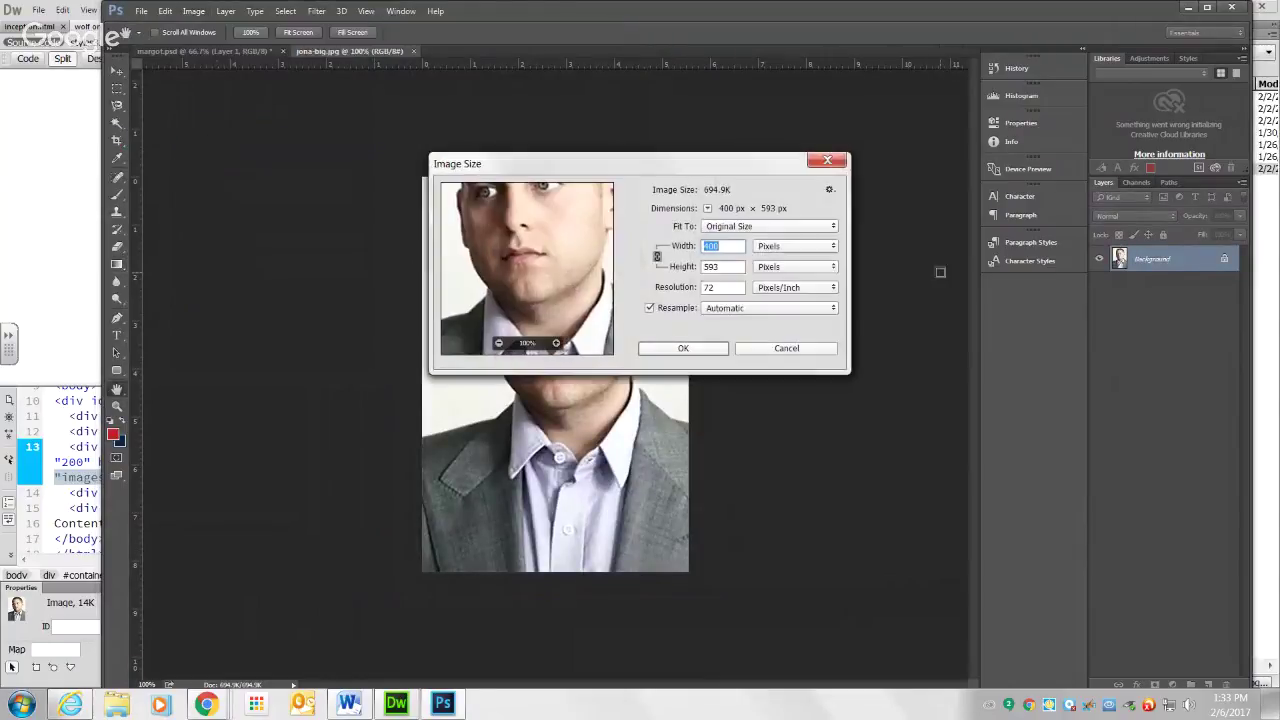
{"action": "left_click", "coordinate": [752, 348]}
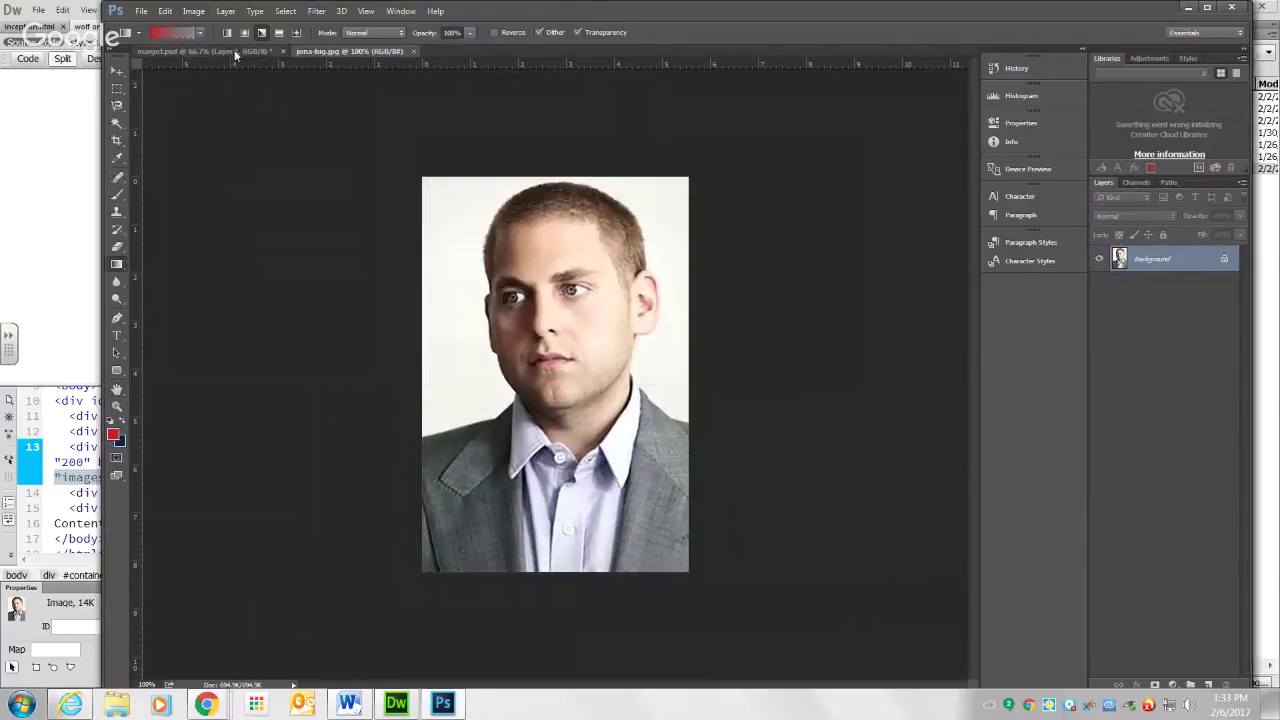
Return to the margot document and resize the portrait proportionally to a width of 400 pixels
{"action": "left_click", "coordinate": [214, 49]}
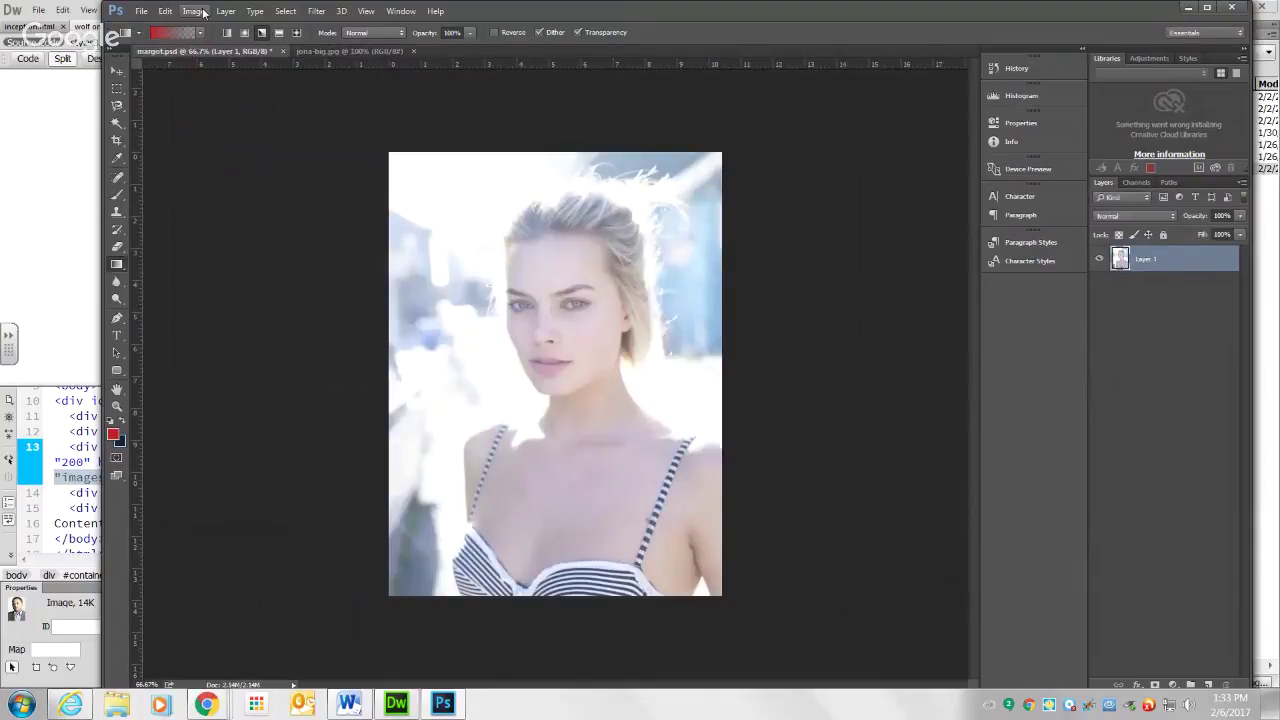
{"action": "left_click", "coordinate": [194, 11]}
{"action": "left_click", "coordinate": [220, 131]}
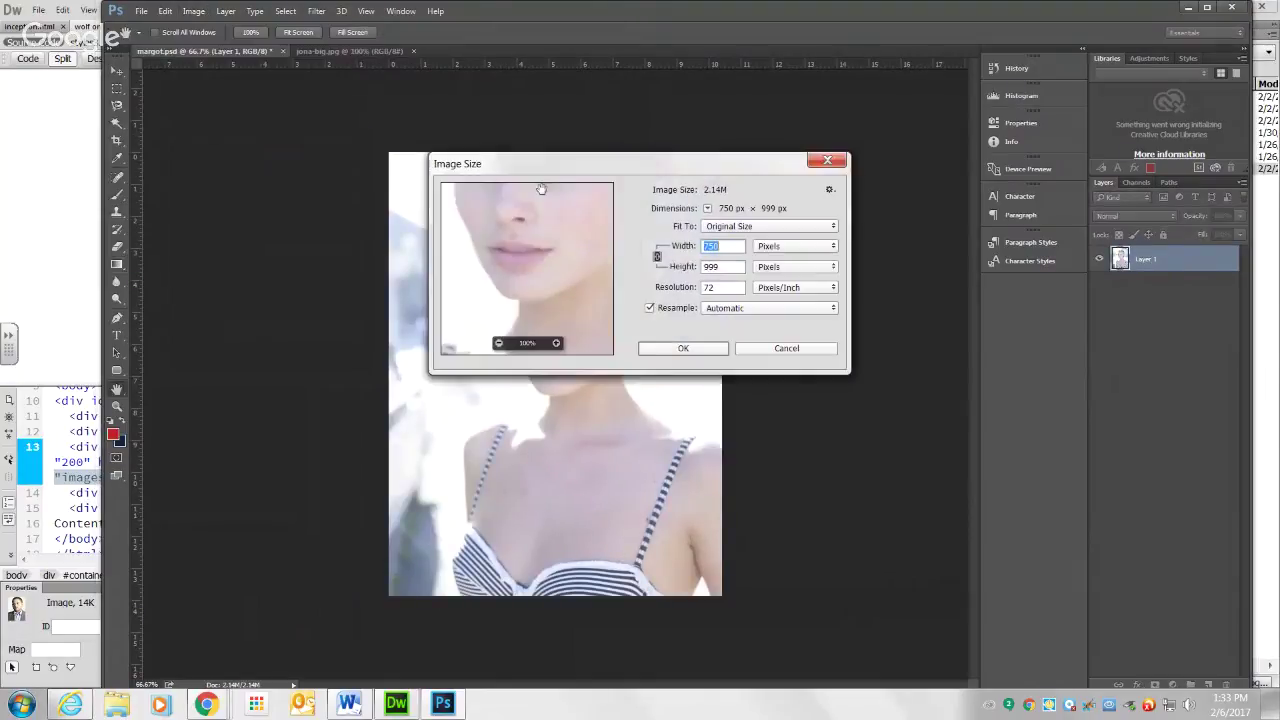
{"action": "type", "text": "400"}
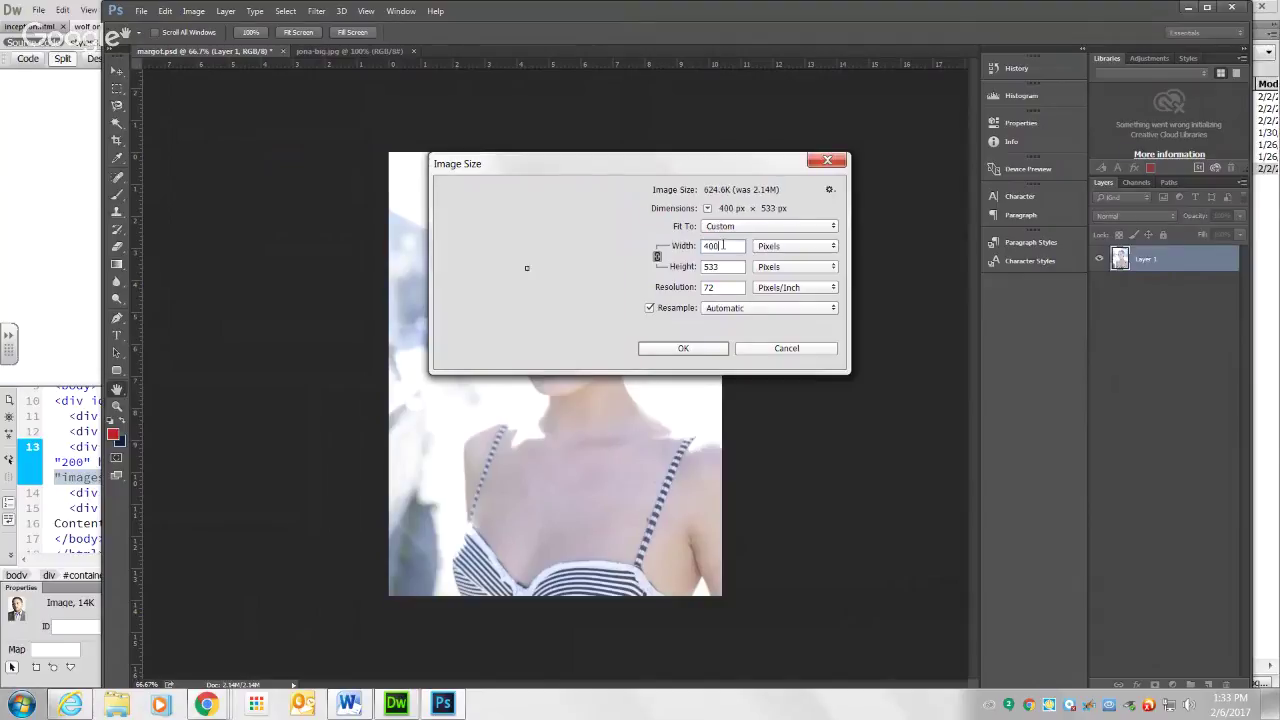
{"action": "left_click", "coordinate": [695, 349]}
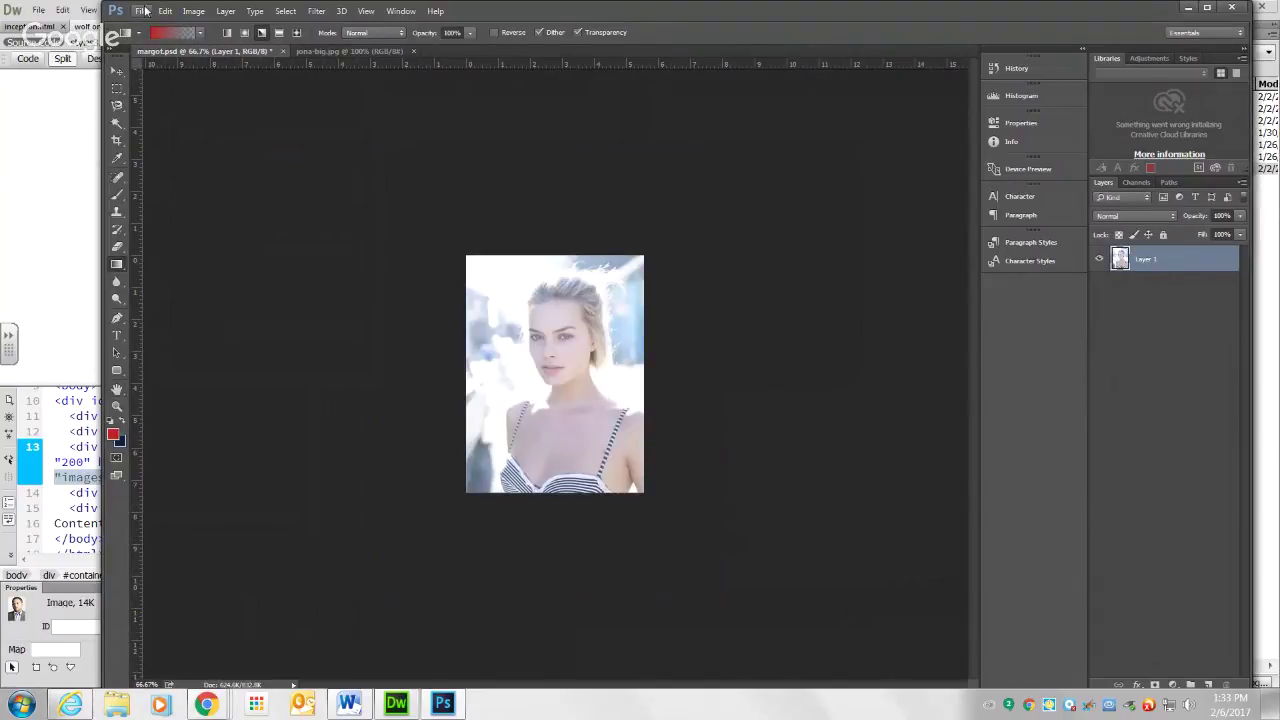
Save the enlarged version of the portrait for the web as a JPEG High image named margot-big in the images folder
{"action": "left_click", "coordinate": [143, 11]}
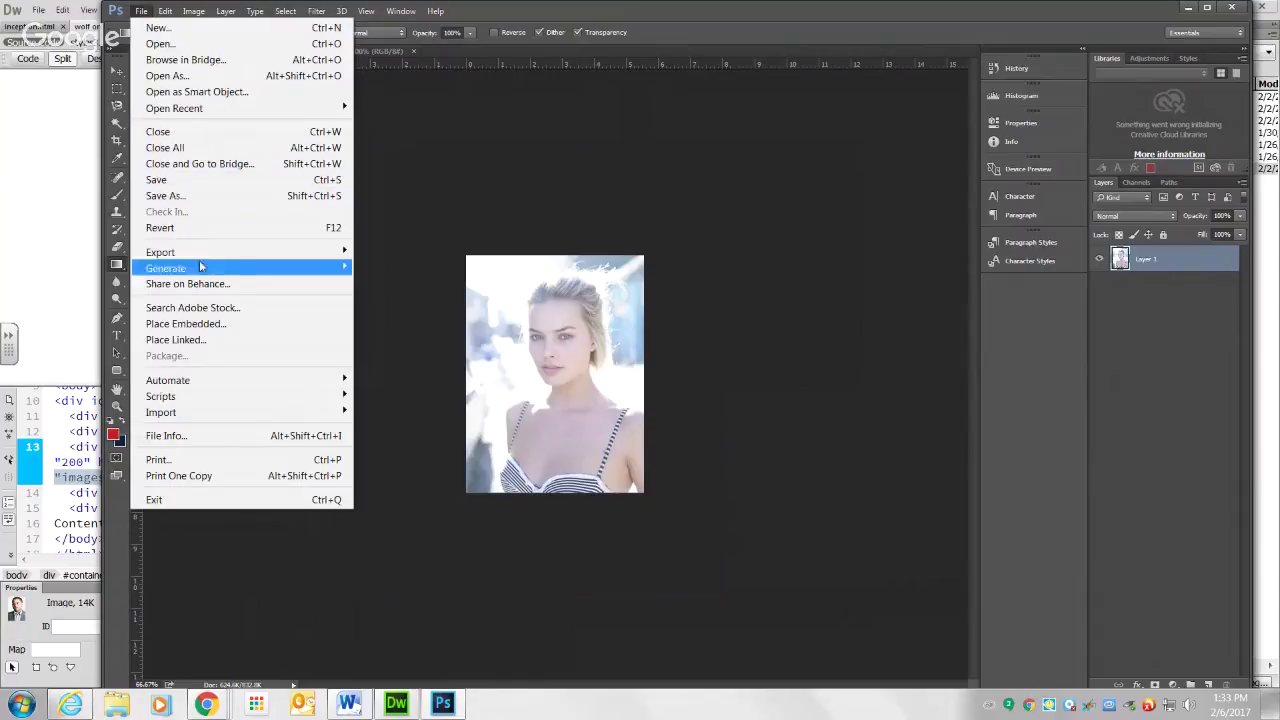
{"action": "mouse_move", "coordinate": [206, 252]}
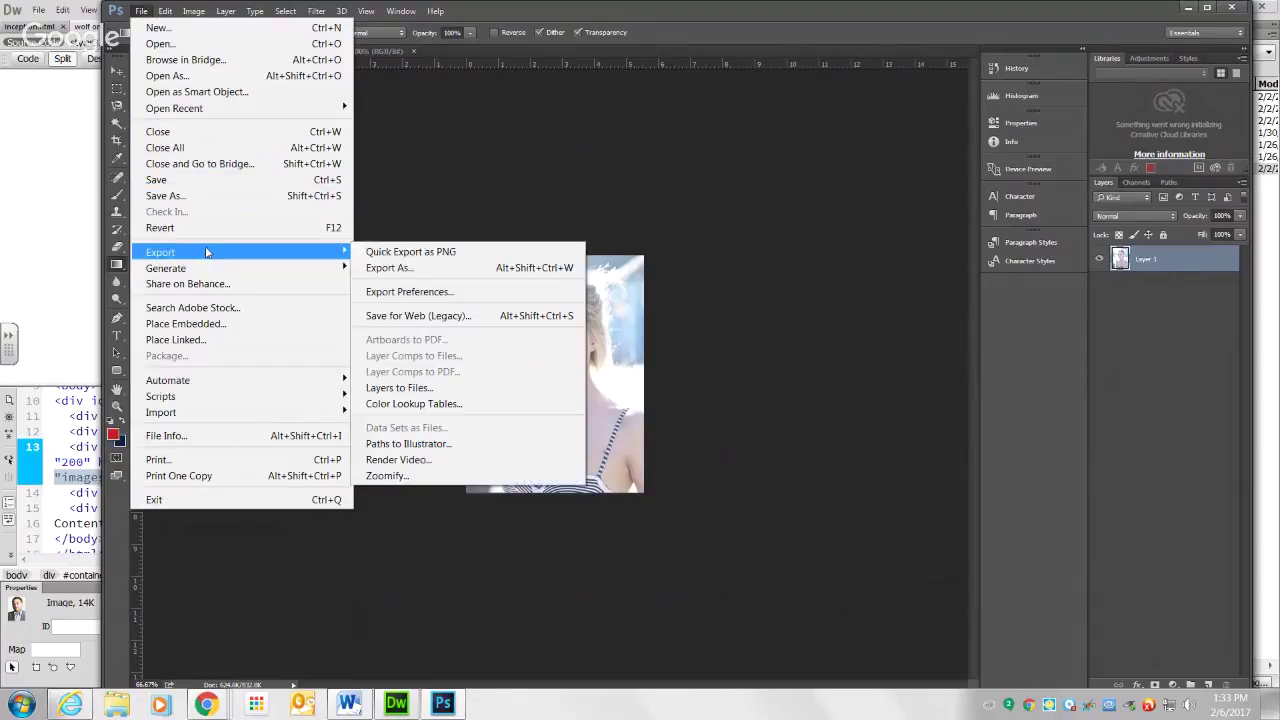
{"action": "left_click", "coordinate": [458, 318]}
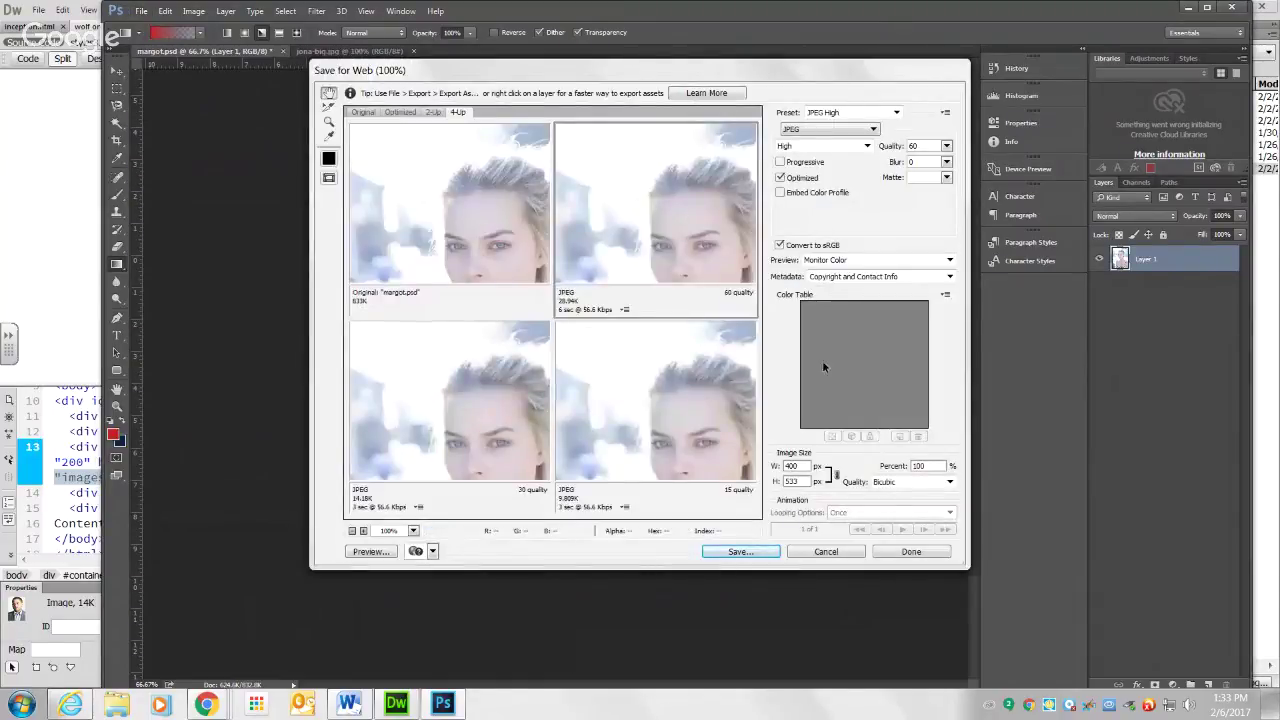
{"action": "left_click", "coordinate": [755, 551]}
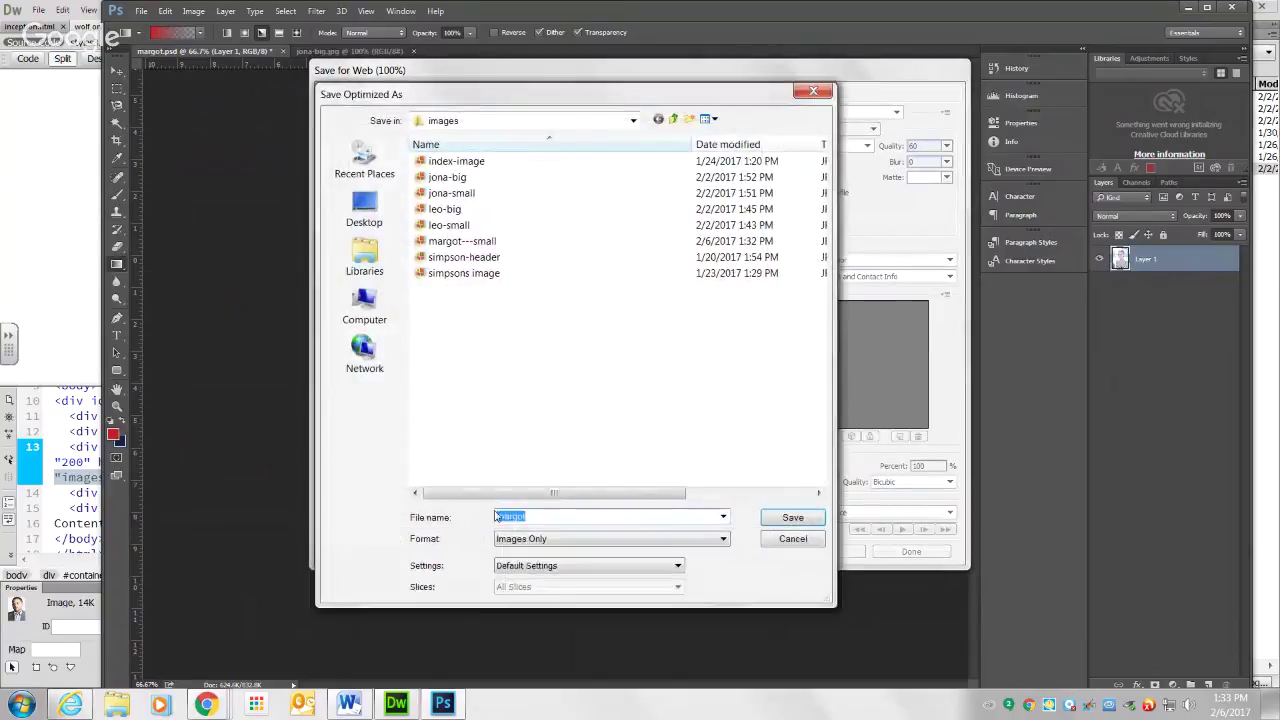
{"action": "left_click", "coordinate": [541, 516]}
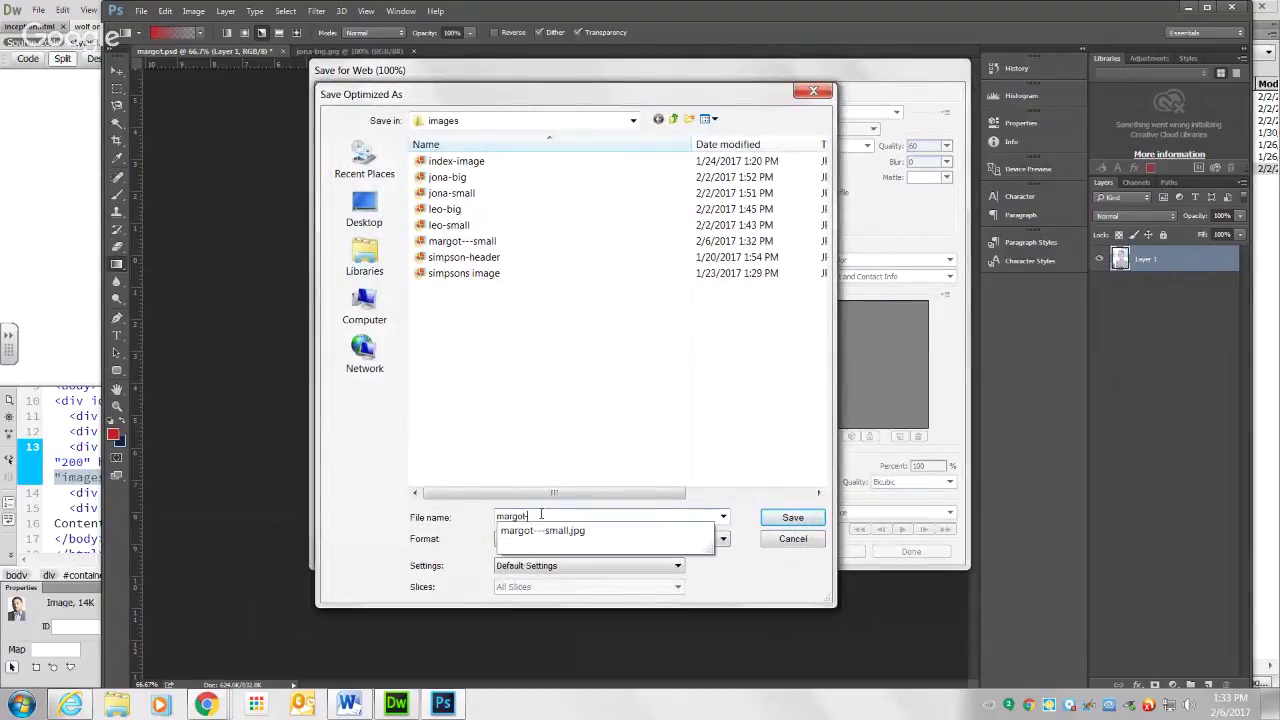
{"action": "type", "text": "-big"}
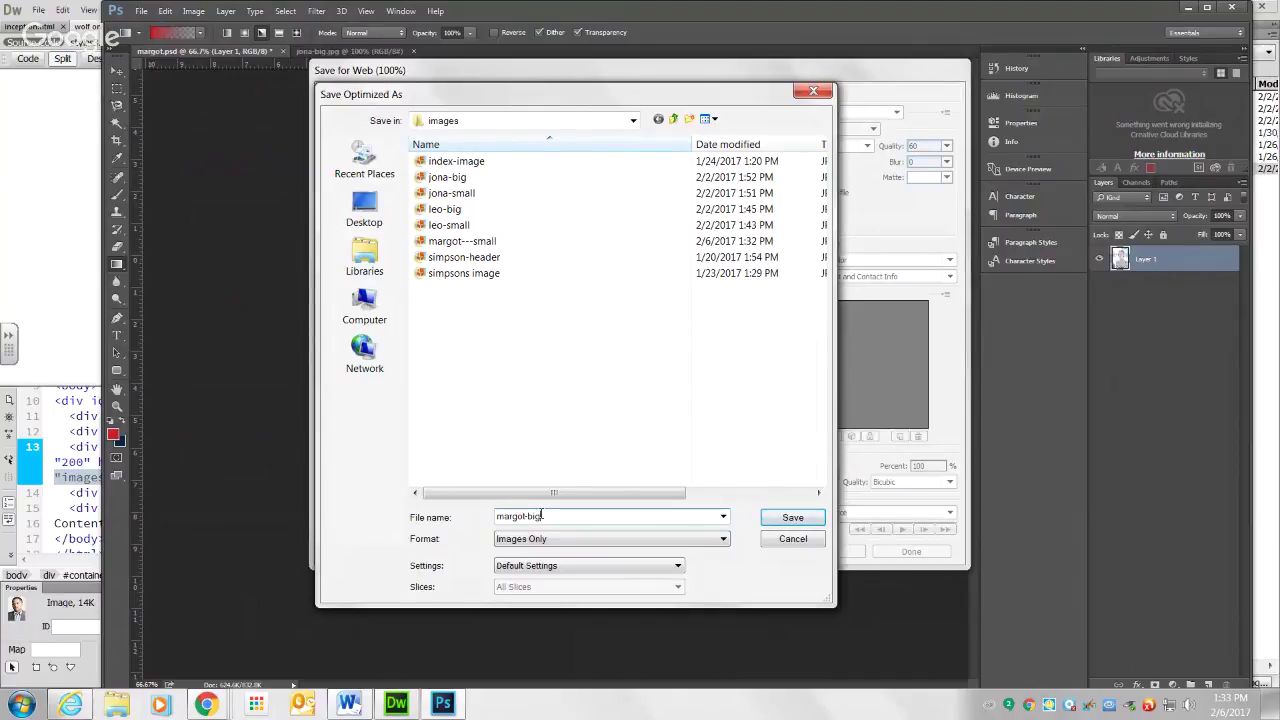
{"action": "left_click", "coordinate": [797, 517]}
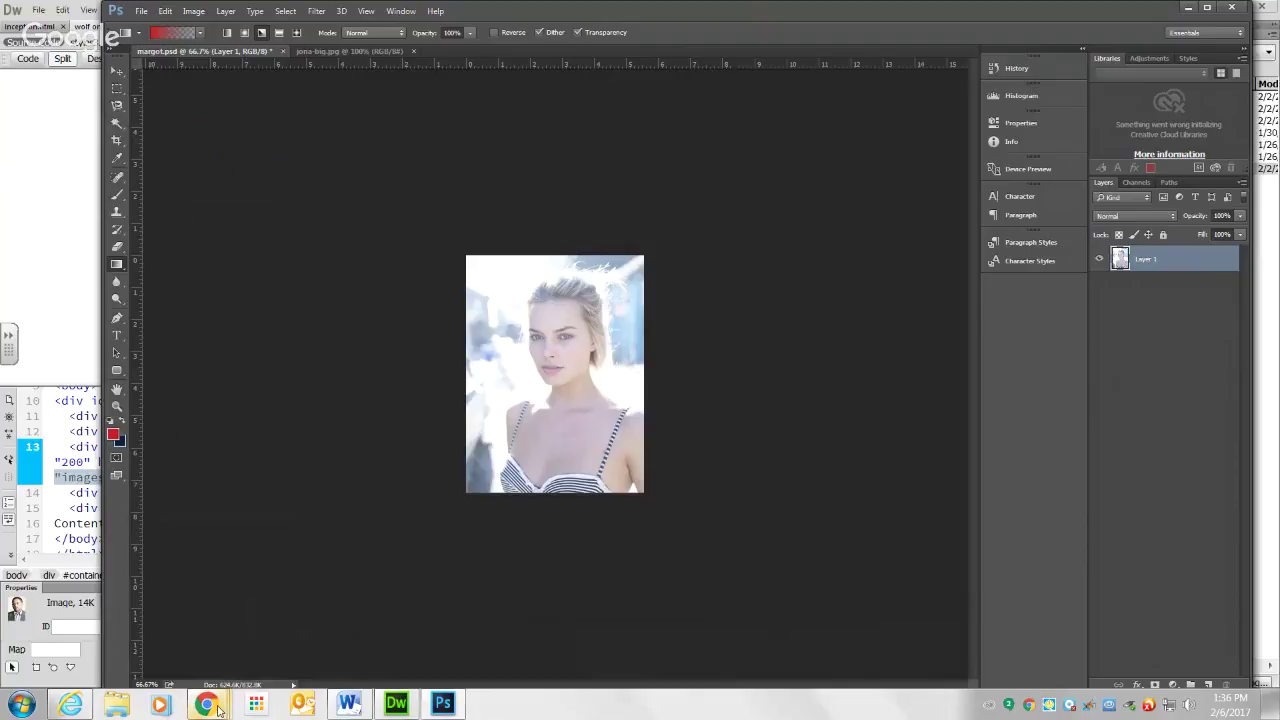
Switch to Chrome, open the Suicide Squad page from Margot Robbie's IMDb profile and look through its cast for her character
{"action": "mouse_move", "coordinate": [218, 708]}
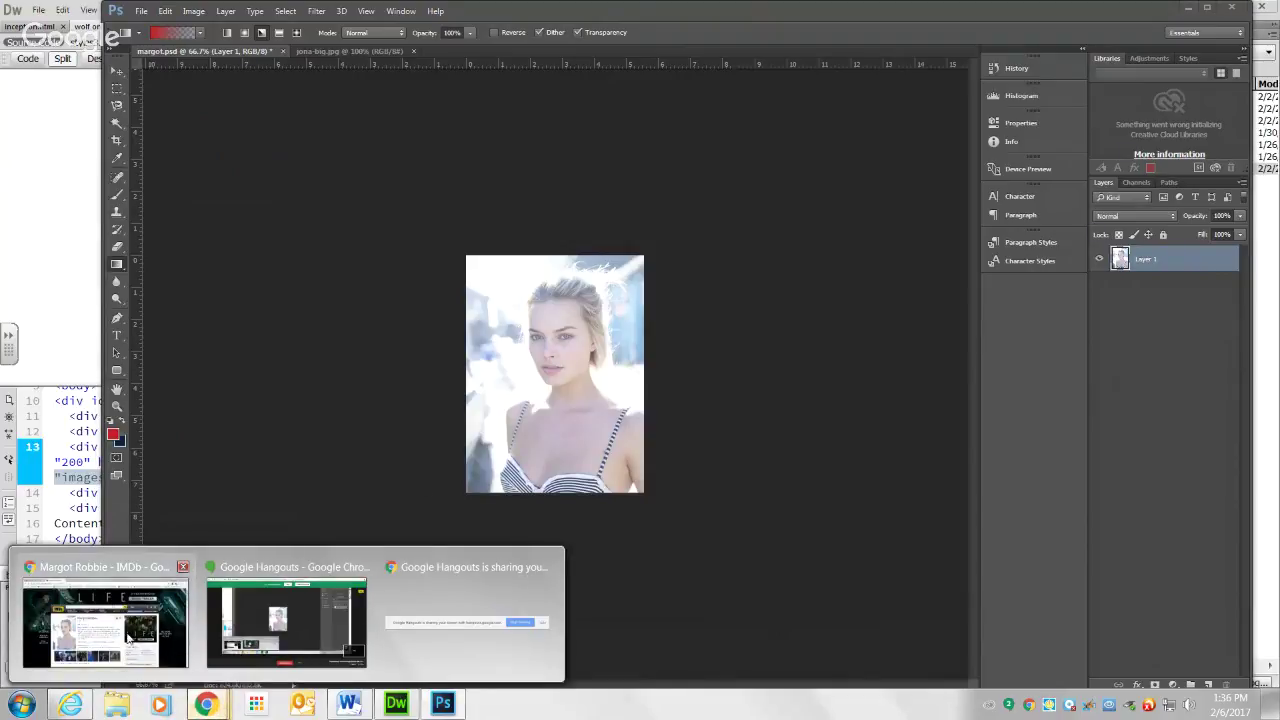
{"action": "mouse_move", "coordinate": [128, 637]}
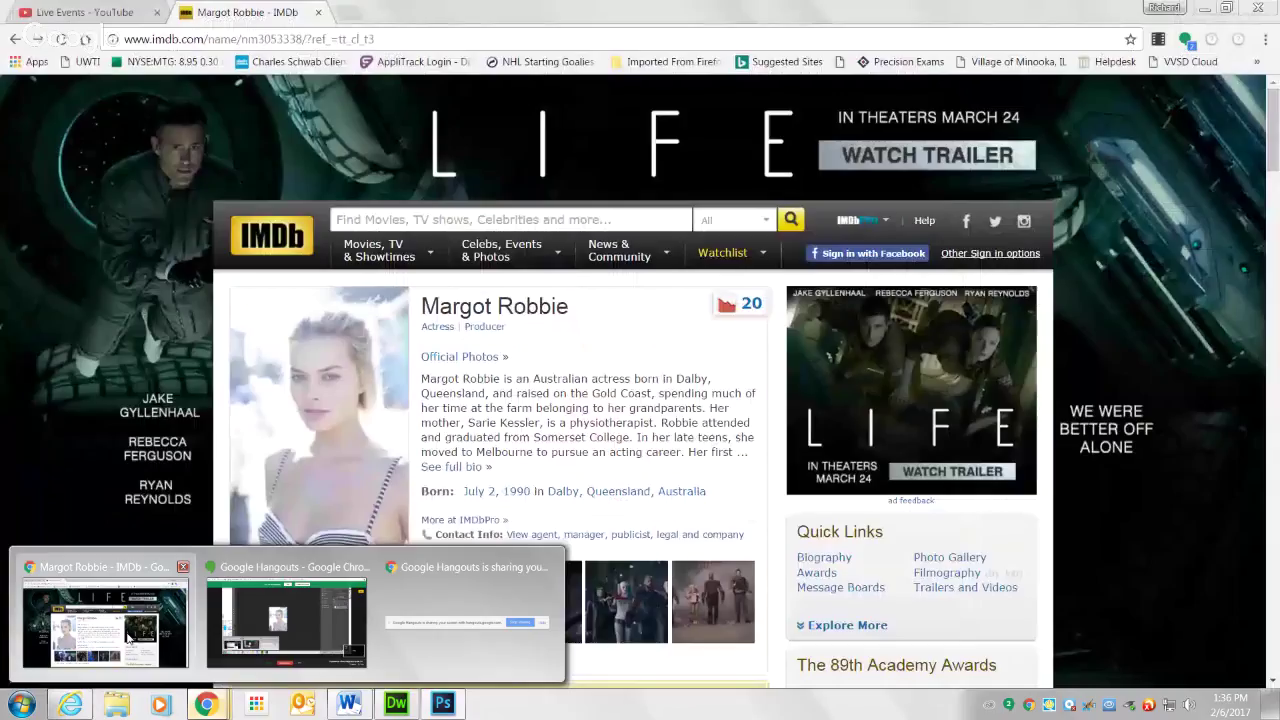
{"action": "left_click", "coordinate": [128, 637]}
{"action": "scroll", "coordinate": [447, 460], "scroll_direction": "down", "scroll_amount": 3}
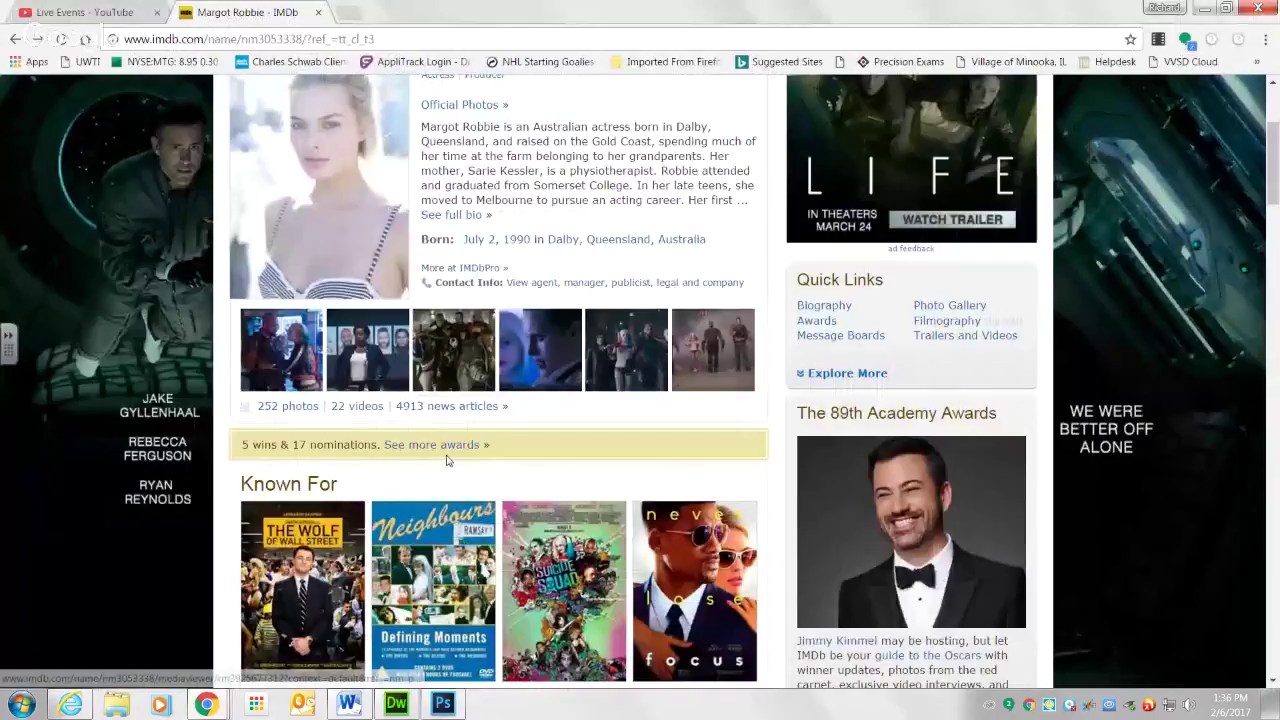
{"action": "scroll", "coordinate": [447, 460], "scroll_direction": "down", "scroll_amount": 1}
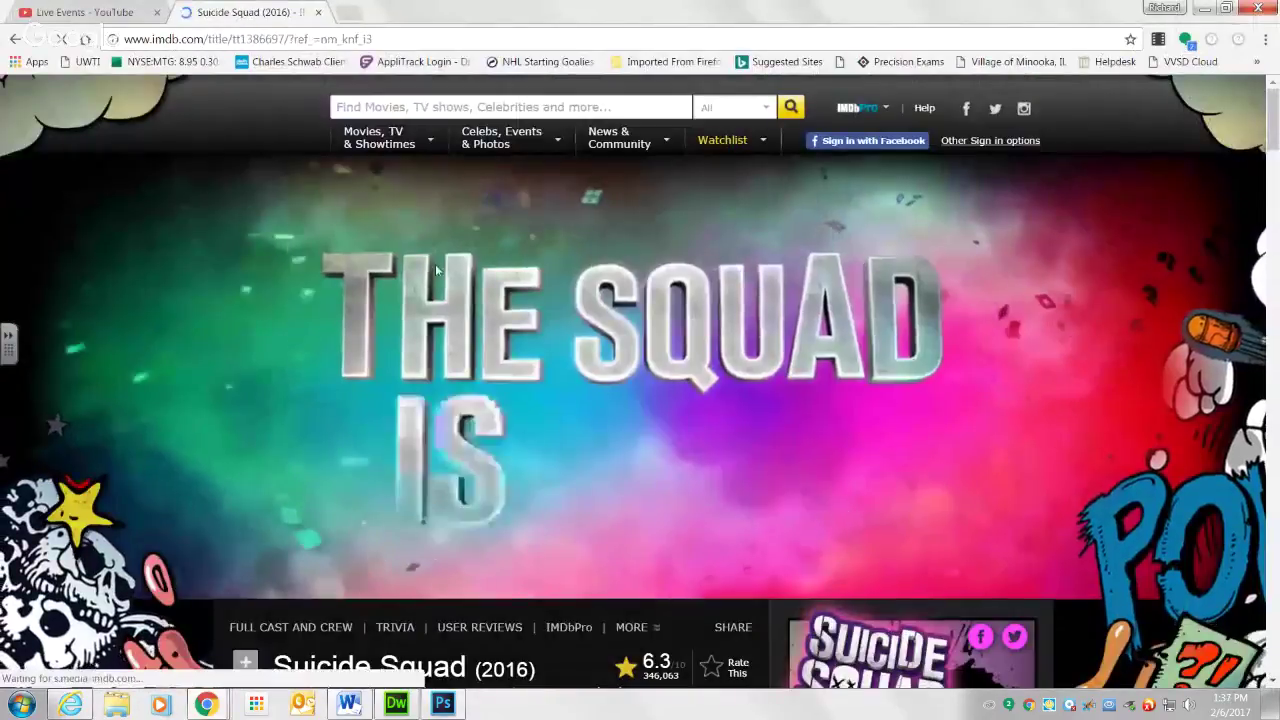
{"action": "scroll", "coordinate": [455, 307], "scroll_direction": "down", "scroll_amount": 1}
{"action": "scroll", "coordinate": [455, 307], "scroll_direction": "down", "scroll_amount": 7}
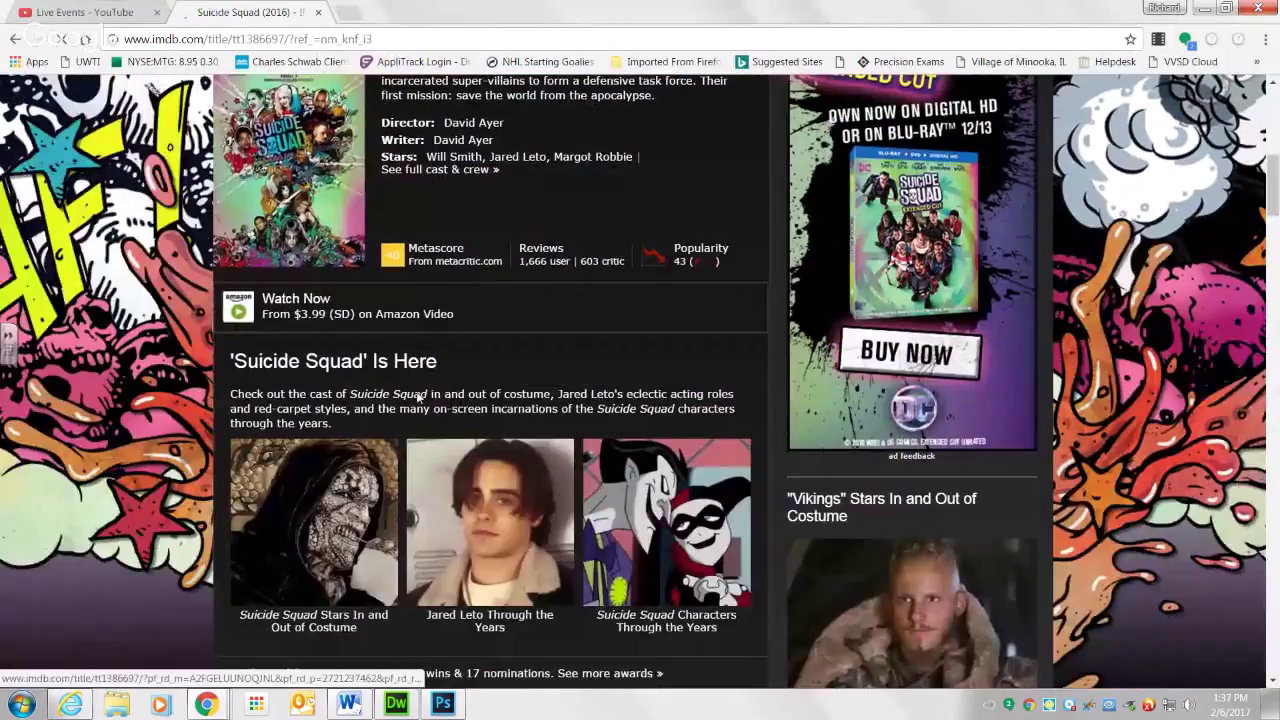
{"action": "scroll", "coordinate": [418, 395], "scroll_direction": "down", "scroll_amount": 10}
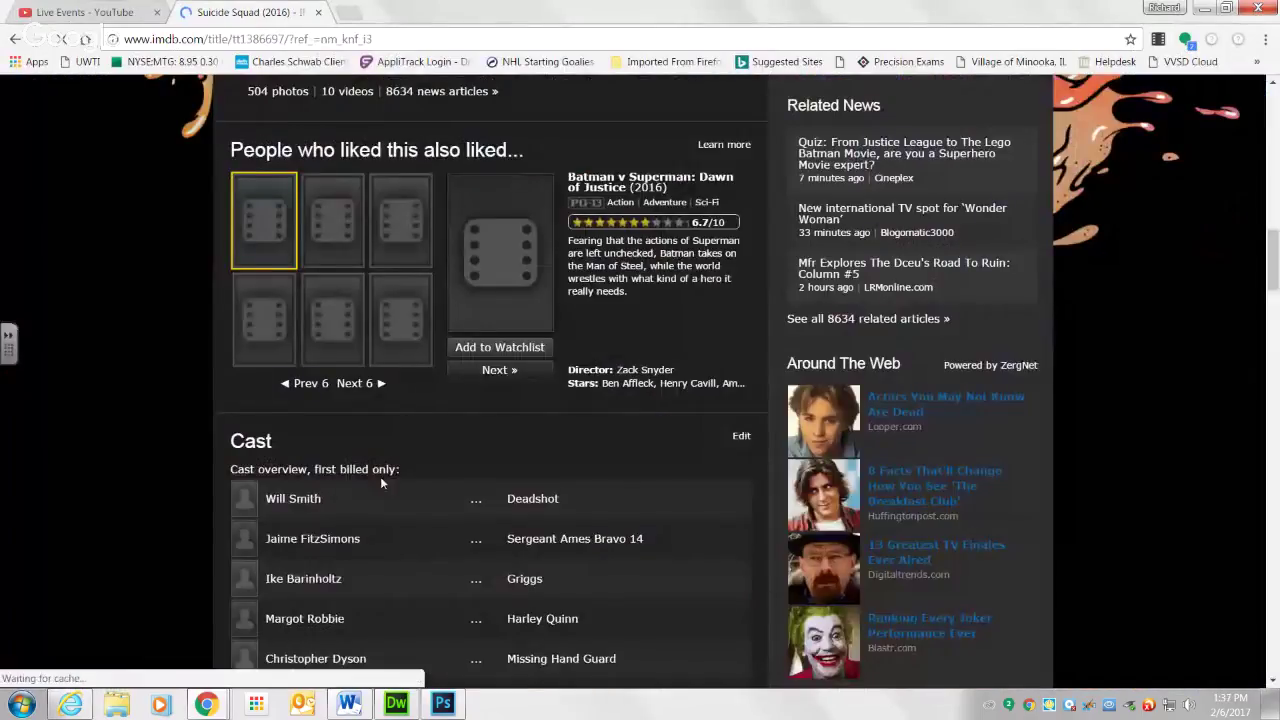
{"action": "scroll", "coordinate": [360, 540], "scroll_direction": "down", "scroll_amount": 1}
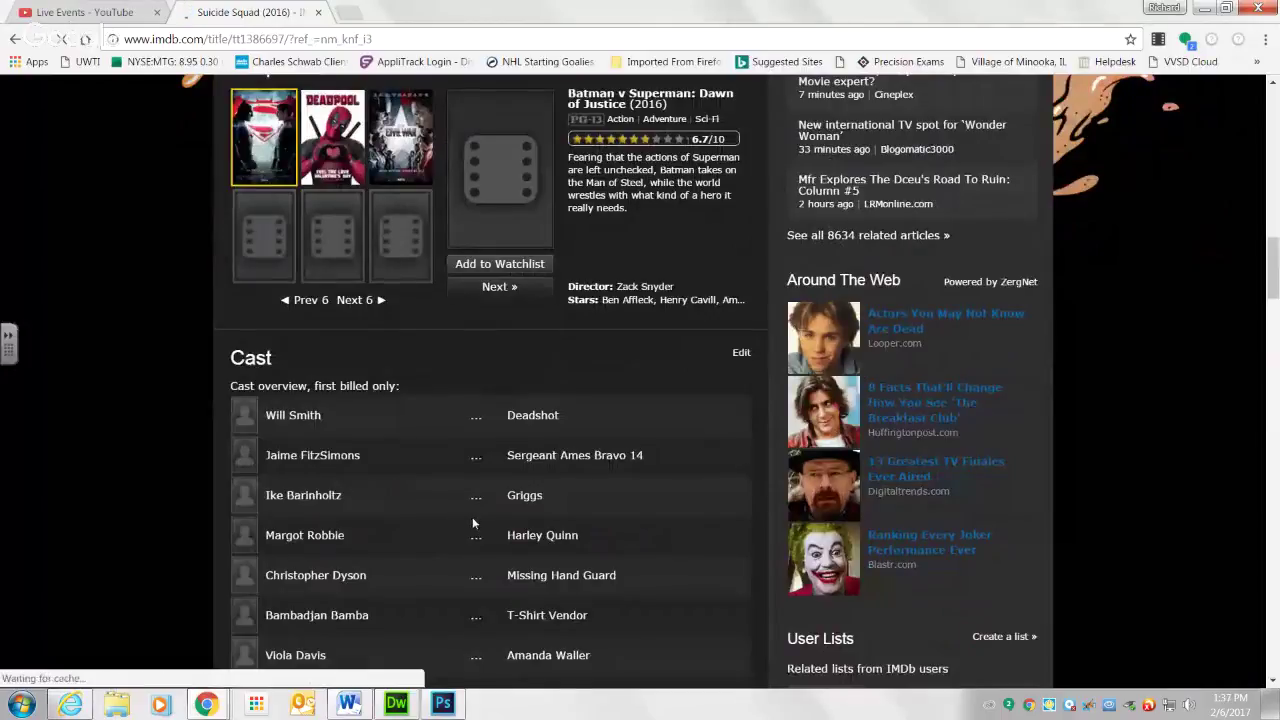
{"action": "scroll", "coordinate": [572, 537], "scroll_direction": "up", "scroll_amount": 10}
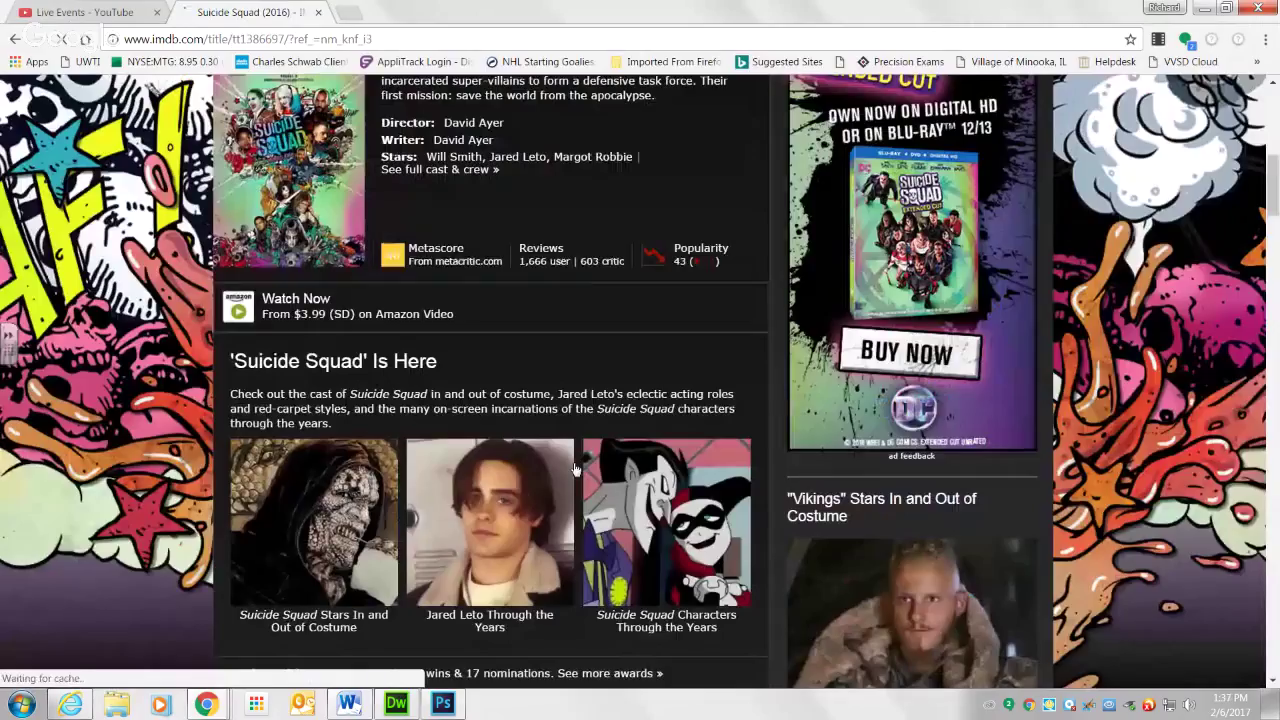
{"action": "scroll", "coordinate": [575, 470], "scroll_direction": "up", "scroll_amount": 5}
Search Google Images for "harley quinn"
{"action": "left_click", "coordinate": [413, 36]}
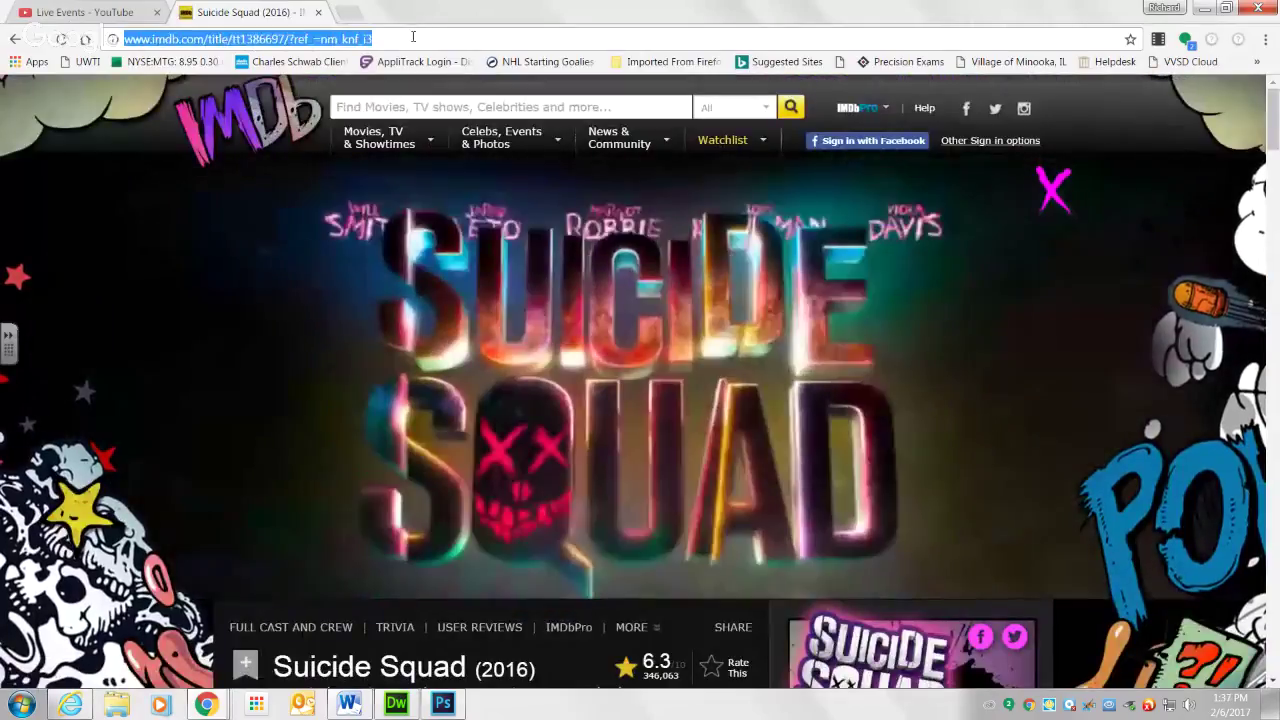
{"action": "type", "text": "harley quinn"}
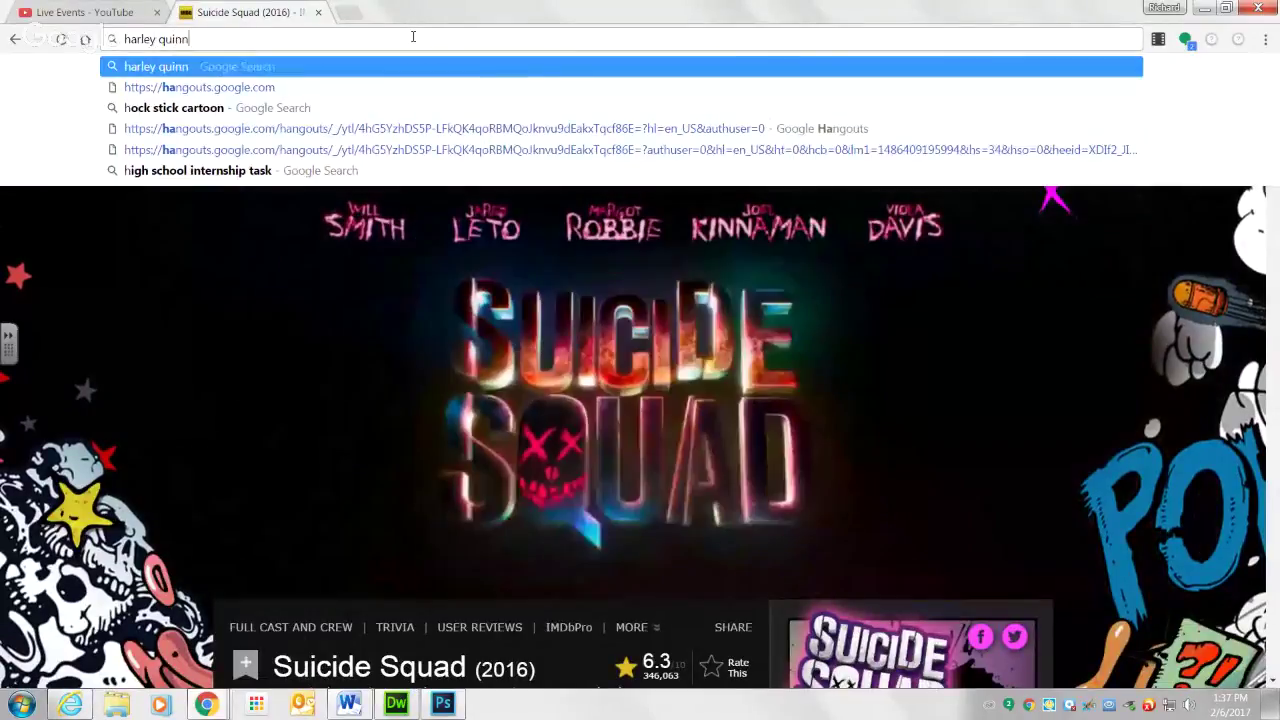
{"action": "key", "text": "Return"}
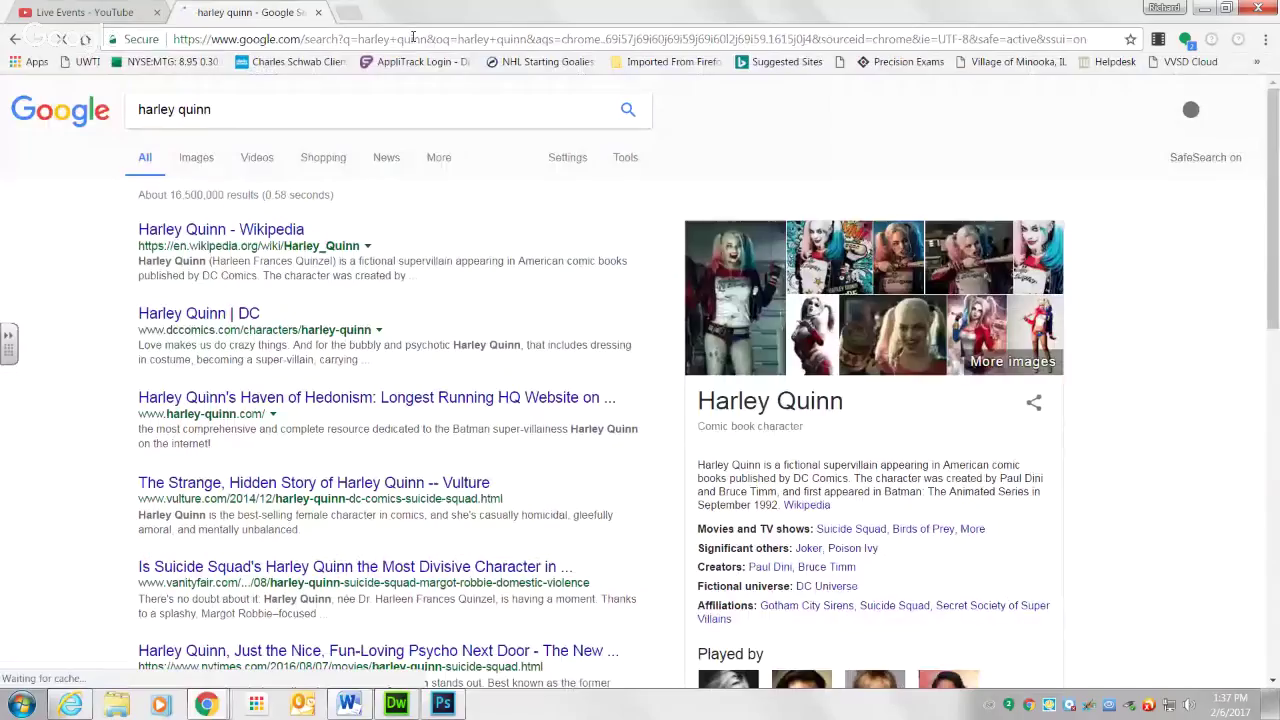
{"action": "left_click", "coordinate": [197, 162]}
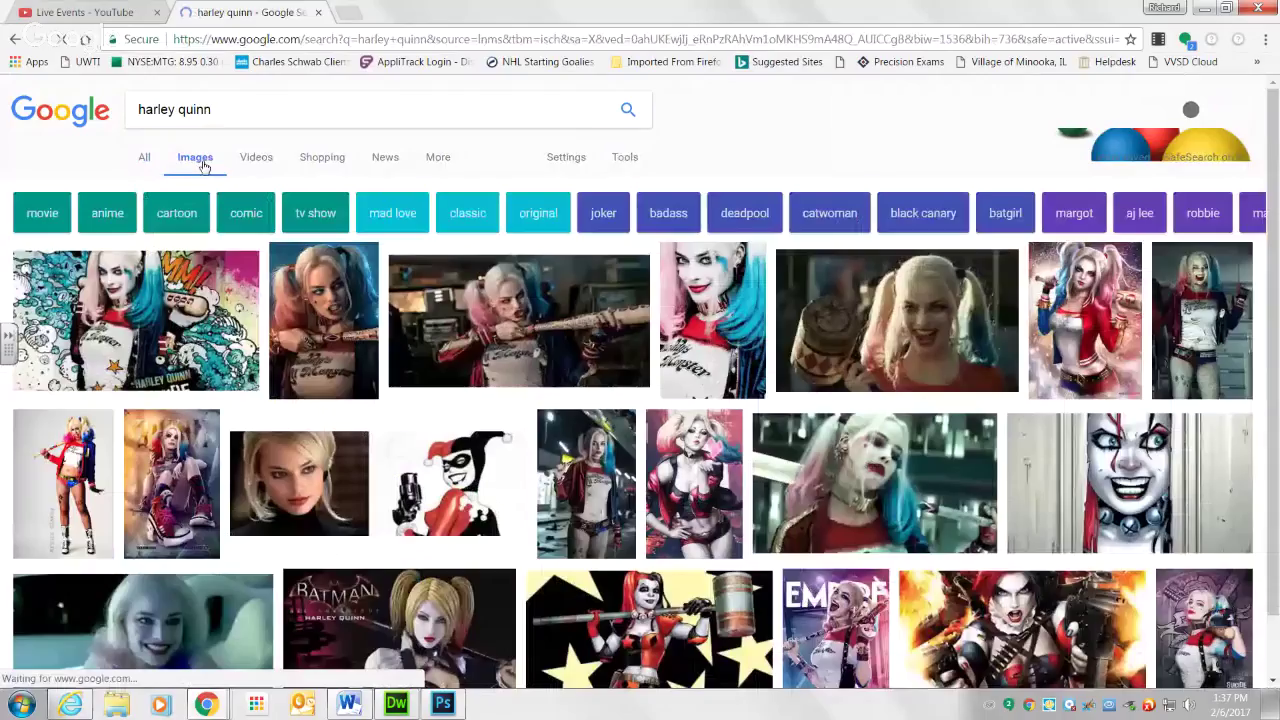
View the 551 × 793 Pinterest picture of Harley Quinn holding a bat at full size and copy it
{"action": "left_click", "coordinate": [318, 307]}
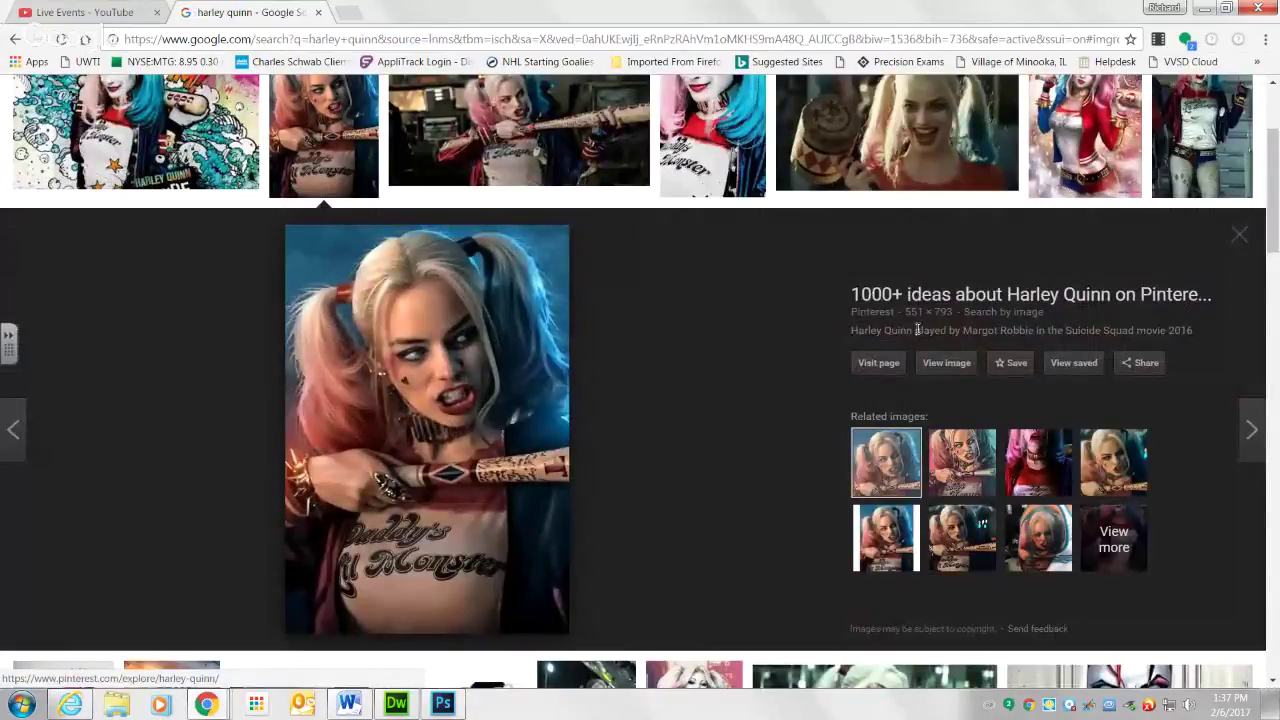
{"action": "left_click", "coordinate": [947, 366]}
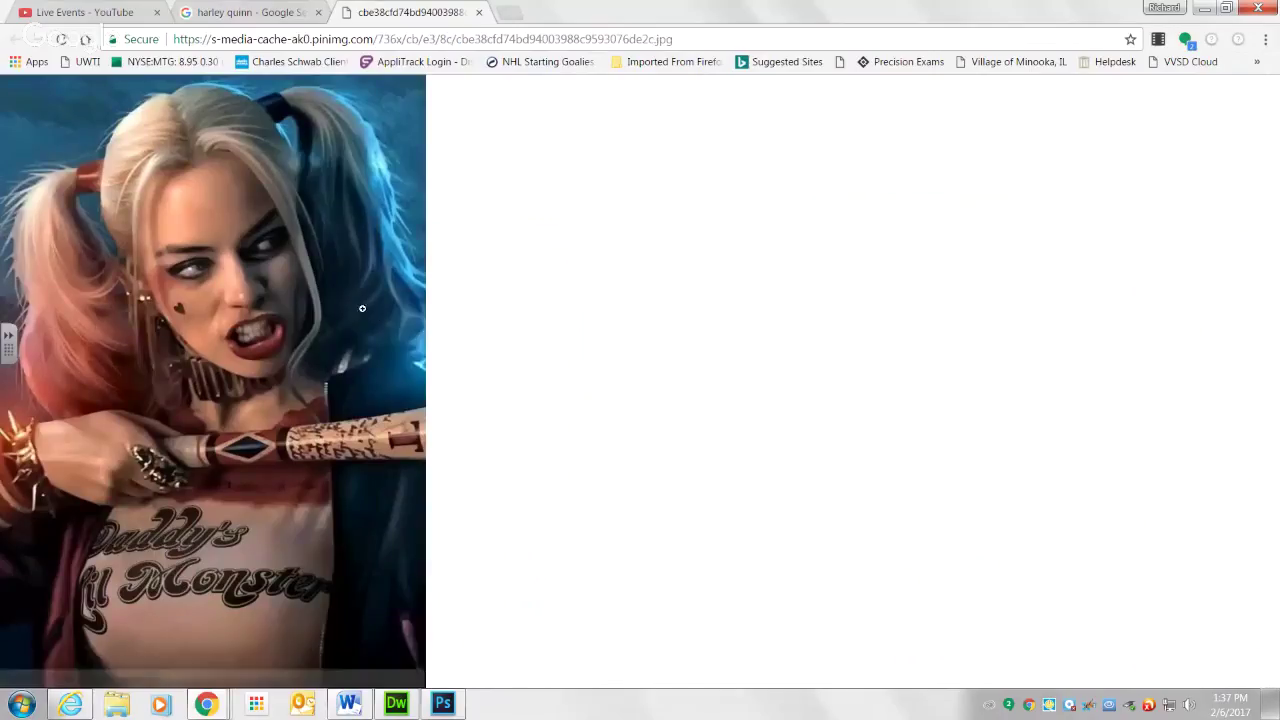
{"action": "right_click", "coordinate": [356, 288]}
{"action": "left_click", "coordinate": [401, 337]}
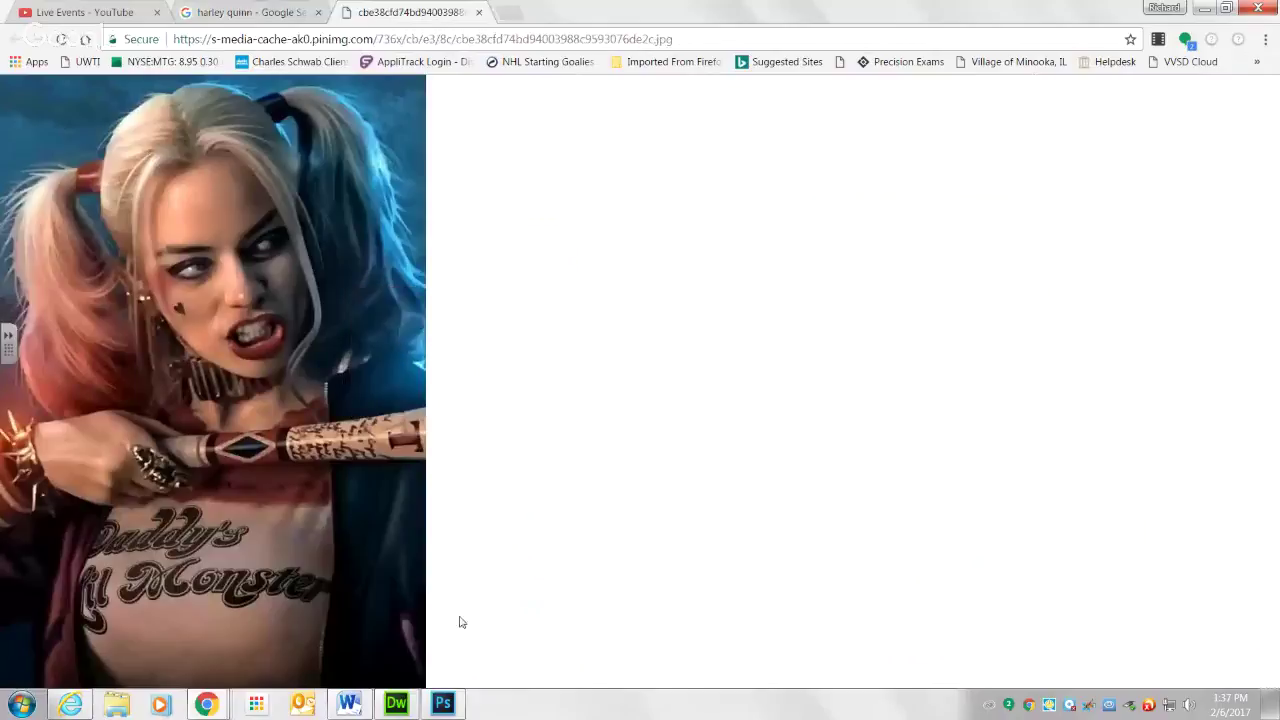
Switch to Photoshop, create a new document at the clipboard size of 551 × 793 pixels and paste the Harley Quinn picture
{"action": "left_click", "coordinate": [443, 704]}
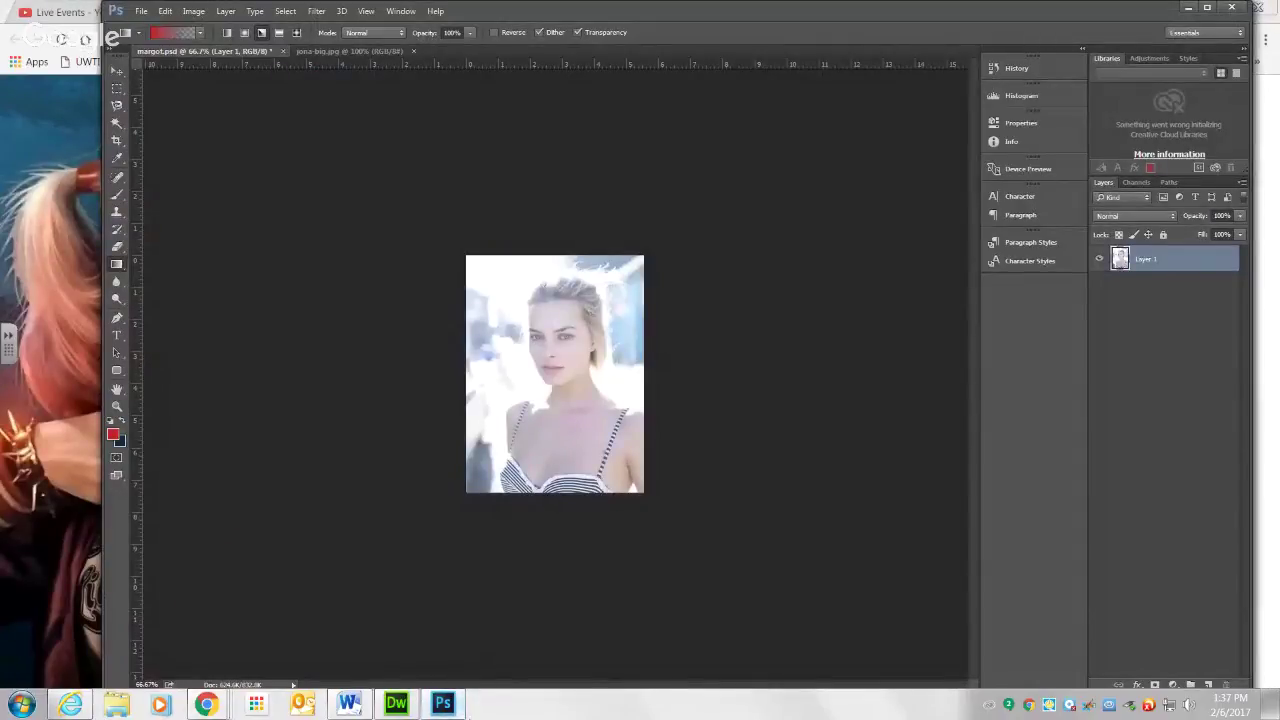
{"action": "key", "text": "ctrl+n"}
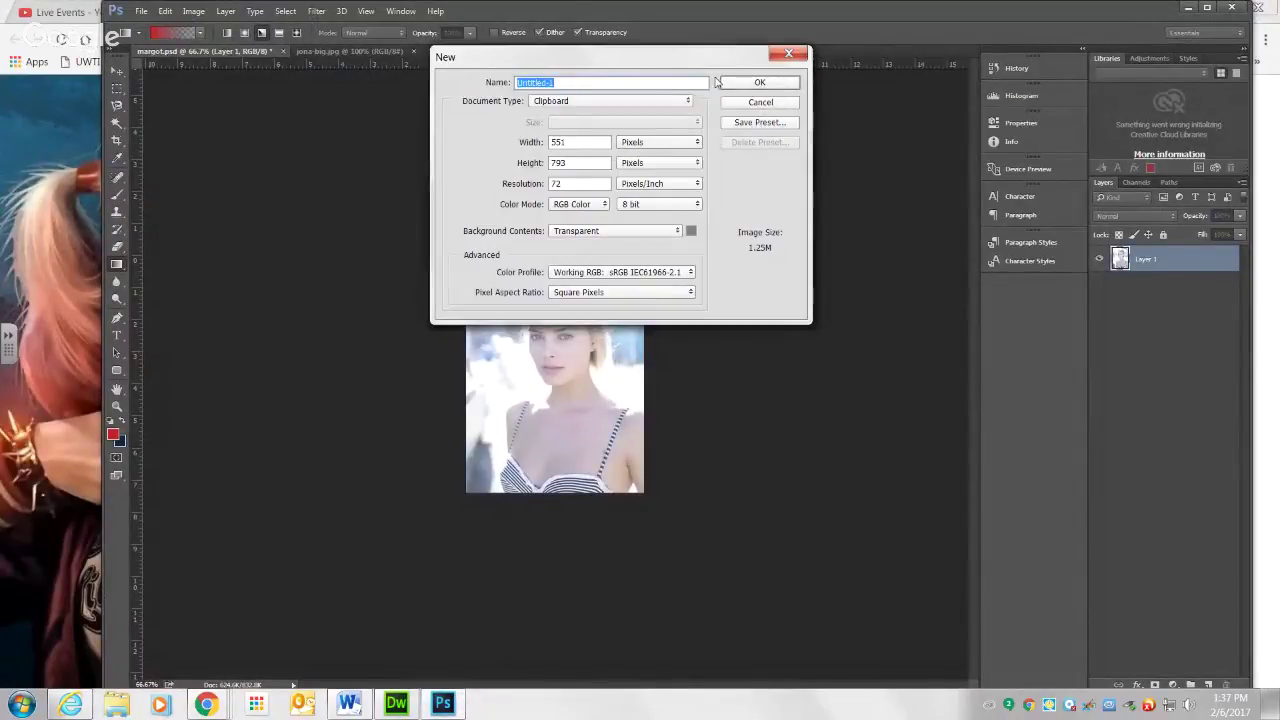
{"action": "left_click", "coordinate": [754, 86]}
{"action": "key", "text": "ctrl+v"}
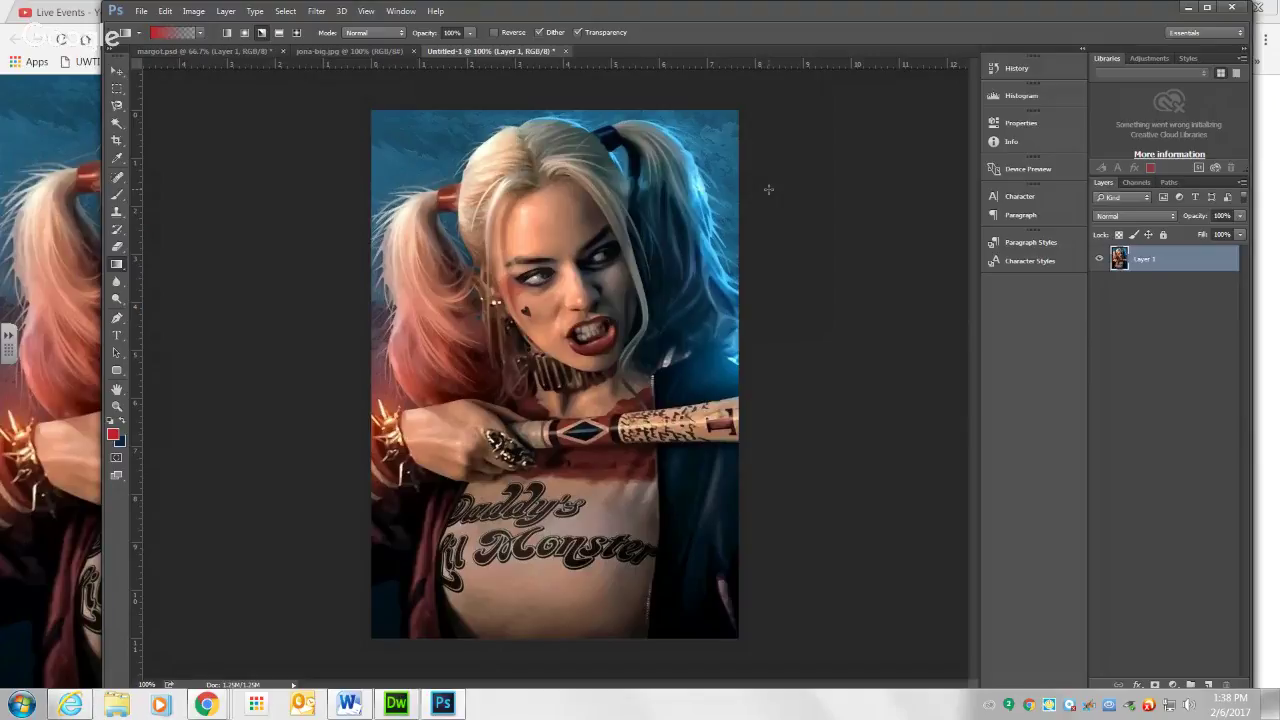
Open margot---small from the tv site's images folder and check its pixel dimensions
{"action": "key", "text": "ctrl+o"}
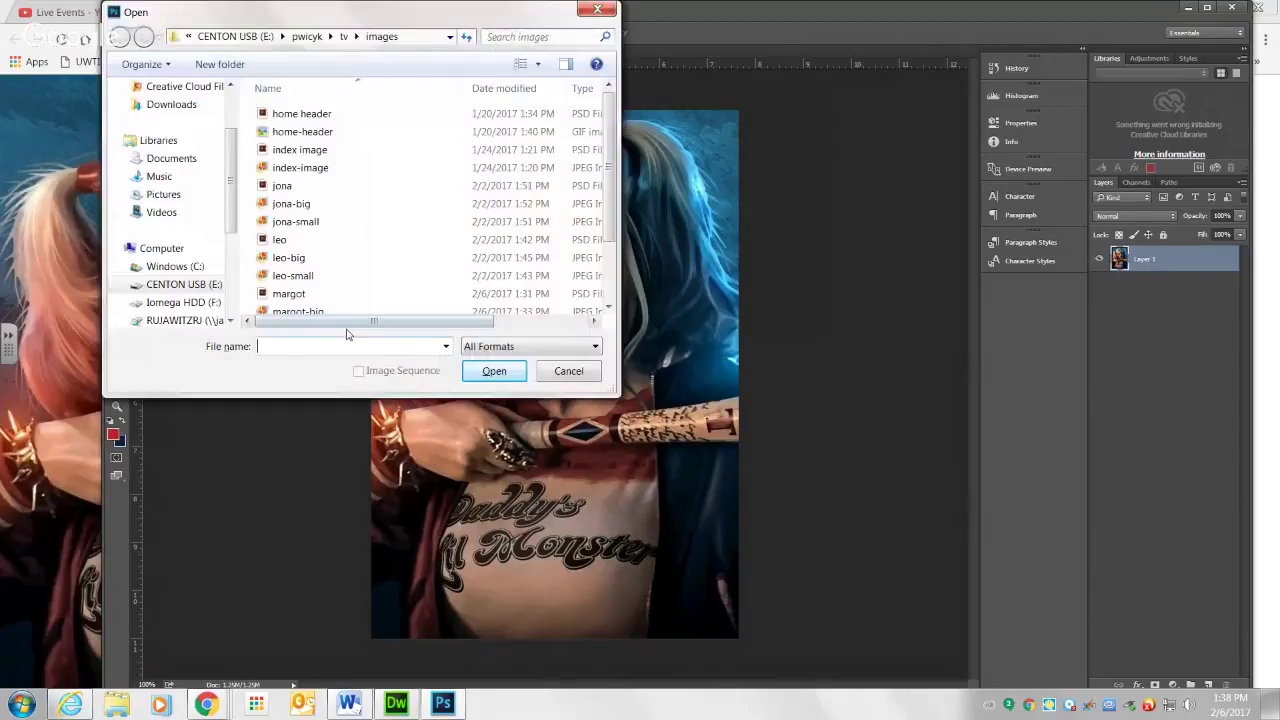
{"action": "scroll", "coordinate": [347, 280], "scroll_direction": "down", "scroll_amount": 2}
{"action": "left_click", "coordinate": [298, 233]}
{"action": "left_click", "coordinate": [306, 251]}
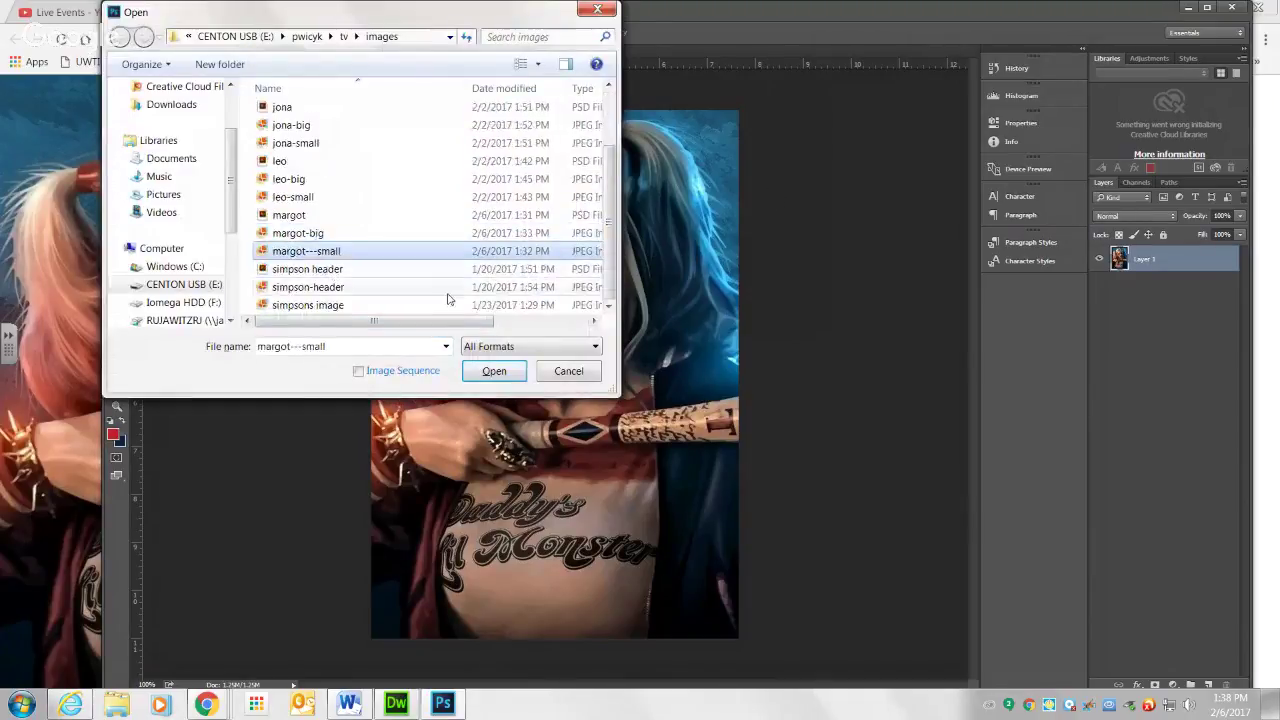
{"action": "left_click", "coordinate": [505, 372]}
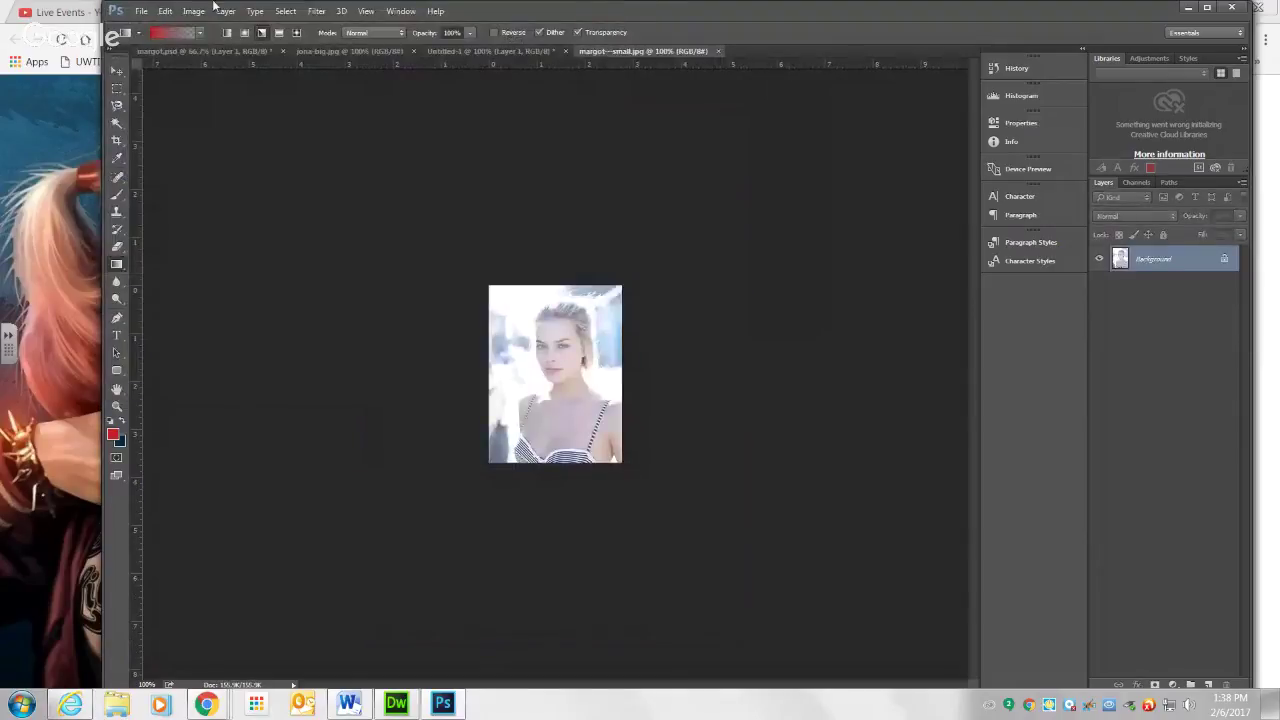
{"action": "left_click", "coordinate": [193, 11]}
{"action": "left_click", "coordinate": [210, 133]}
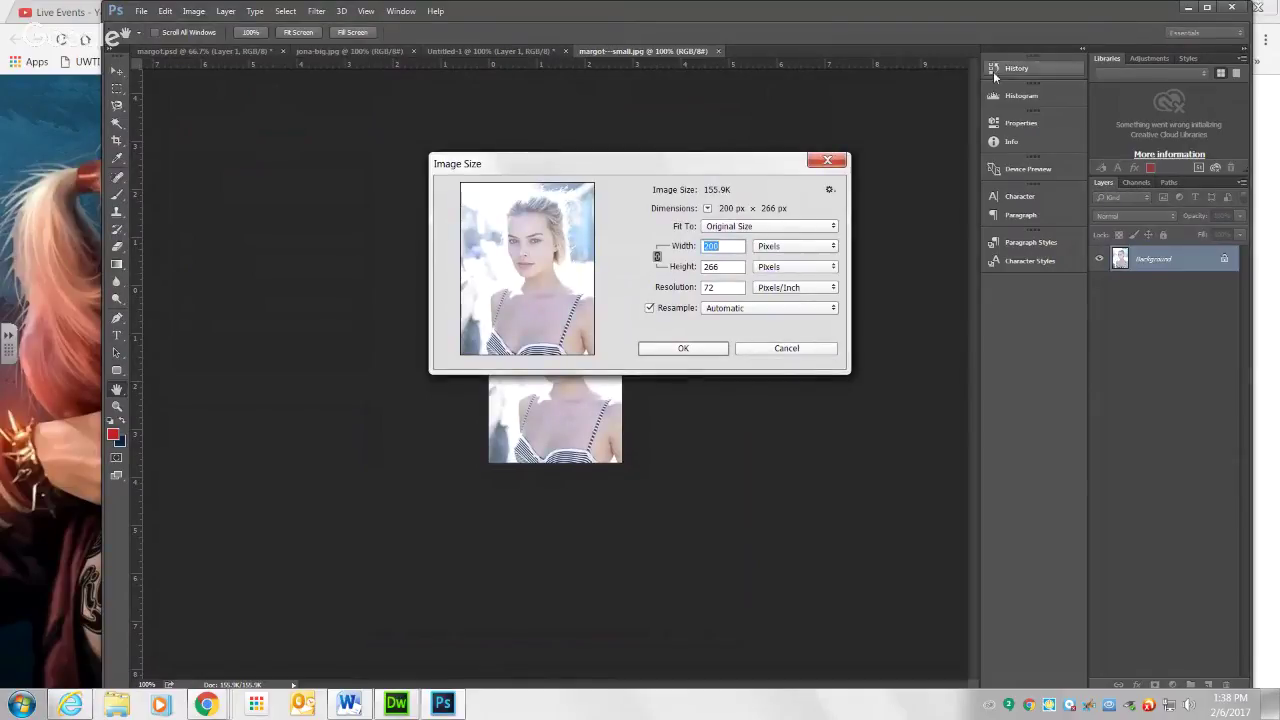
{"action": "left_click", "coordinate": [719, 356]}
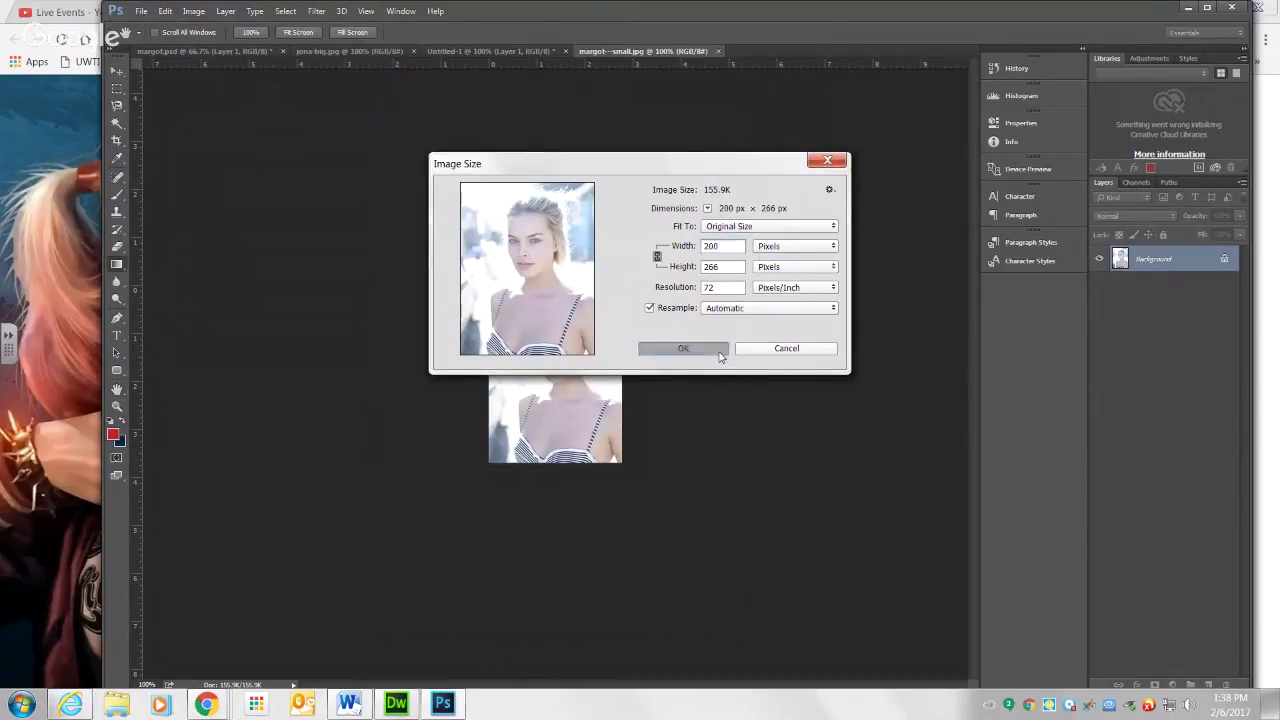
Resize the Harley Quinn image to 200 × 266 pixels with the proportions unlinked
{"action": "left_click", "coordinate": [468, 50]}
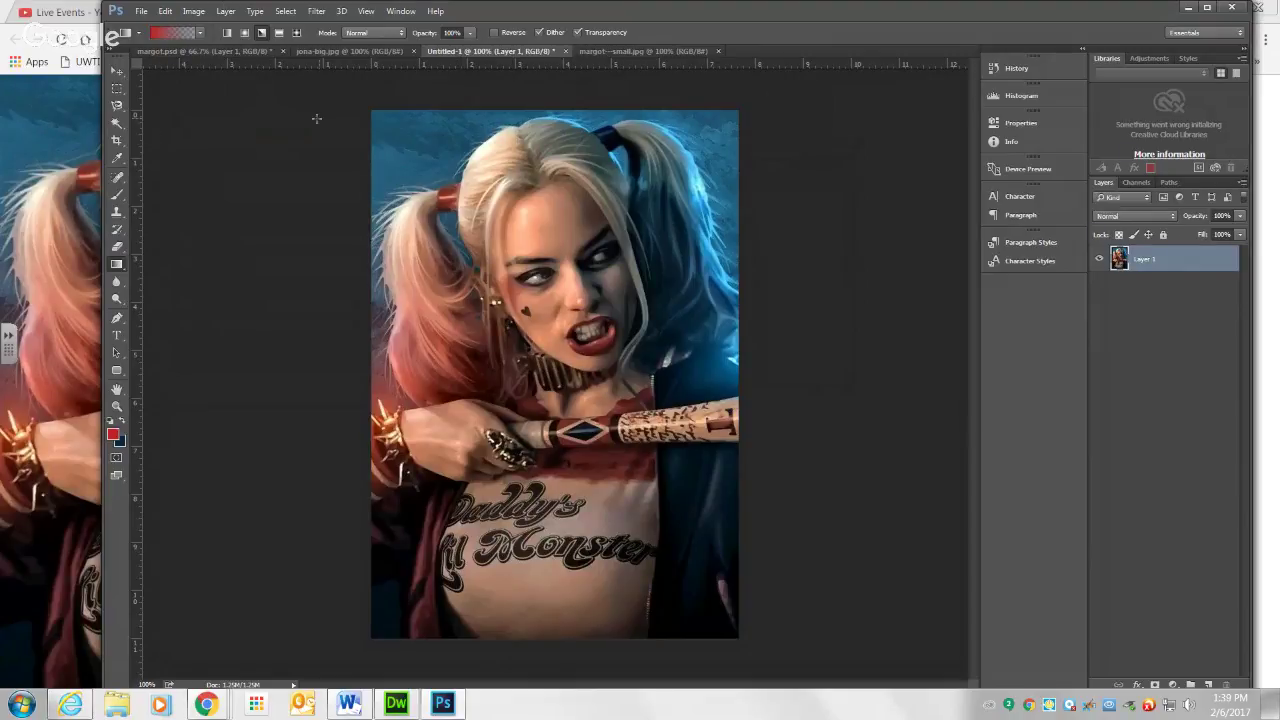
{"action": "left_click", "coordinate": [193, 11]}
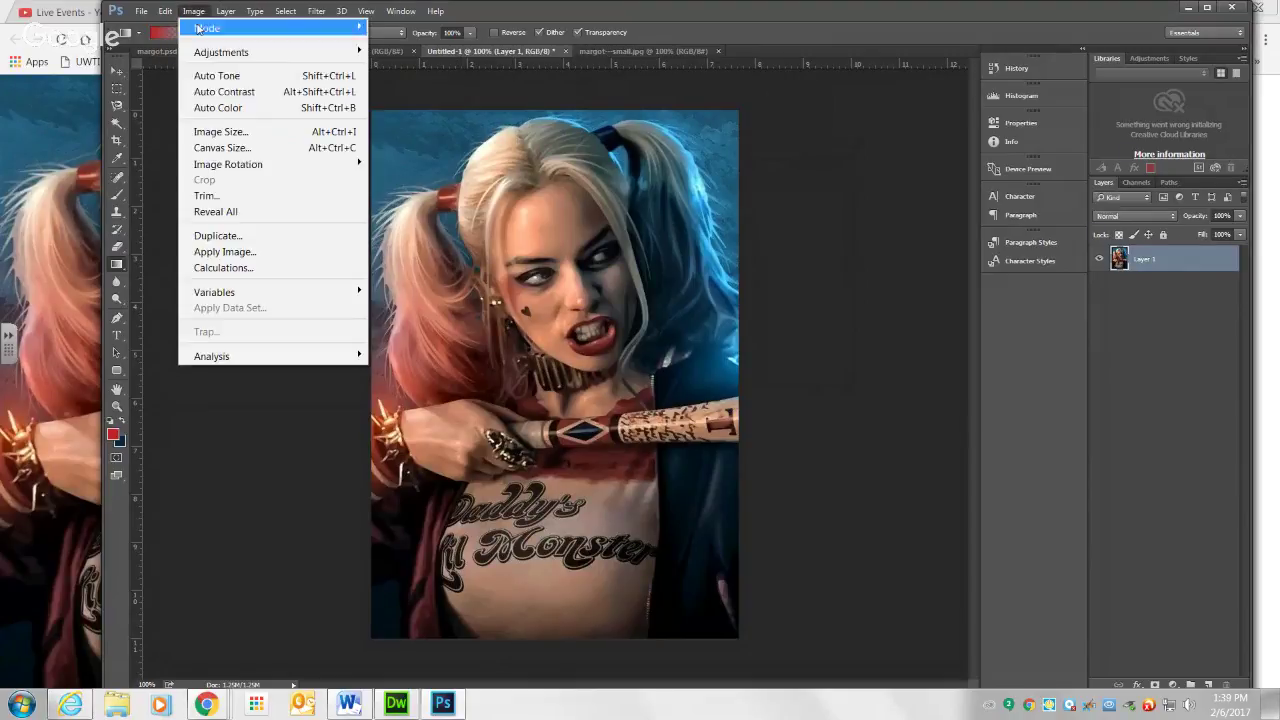
{"action": "left_click", "coordinate": [216, 130]}
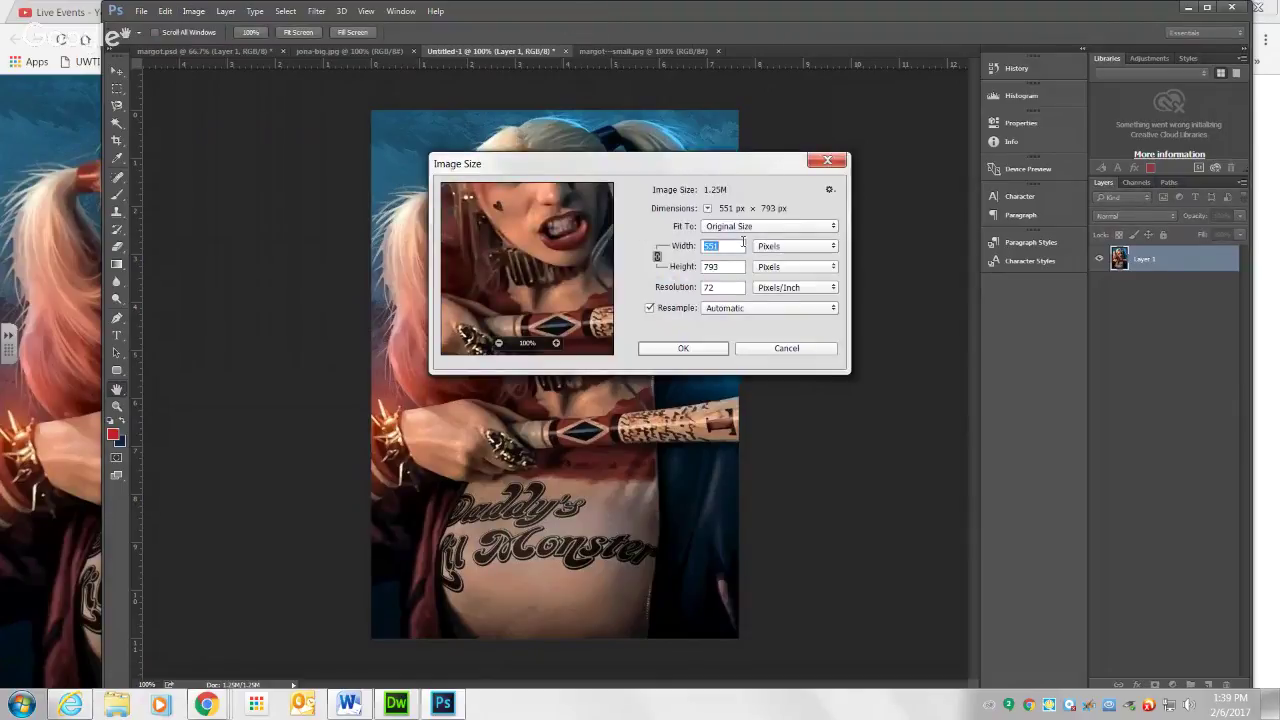
{"action": "left_click", "coordinate": [657, 257]}
{"action": "left_click", "coordinate": [657, 257]}
{"action": "left_click", "coordinate": [657, 257]}
{"action": "left_click", "coordinate": [657, 257]}
{"action": "left_click", "coordinate": [657, 257]}
{"action": "type", "text": "200"}
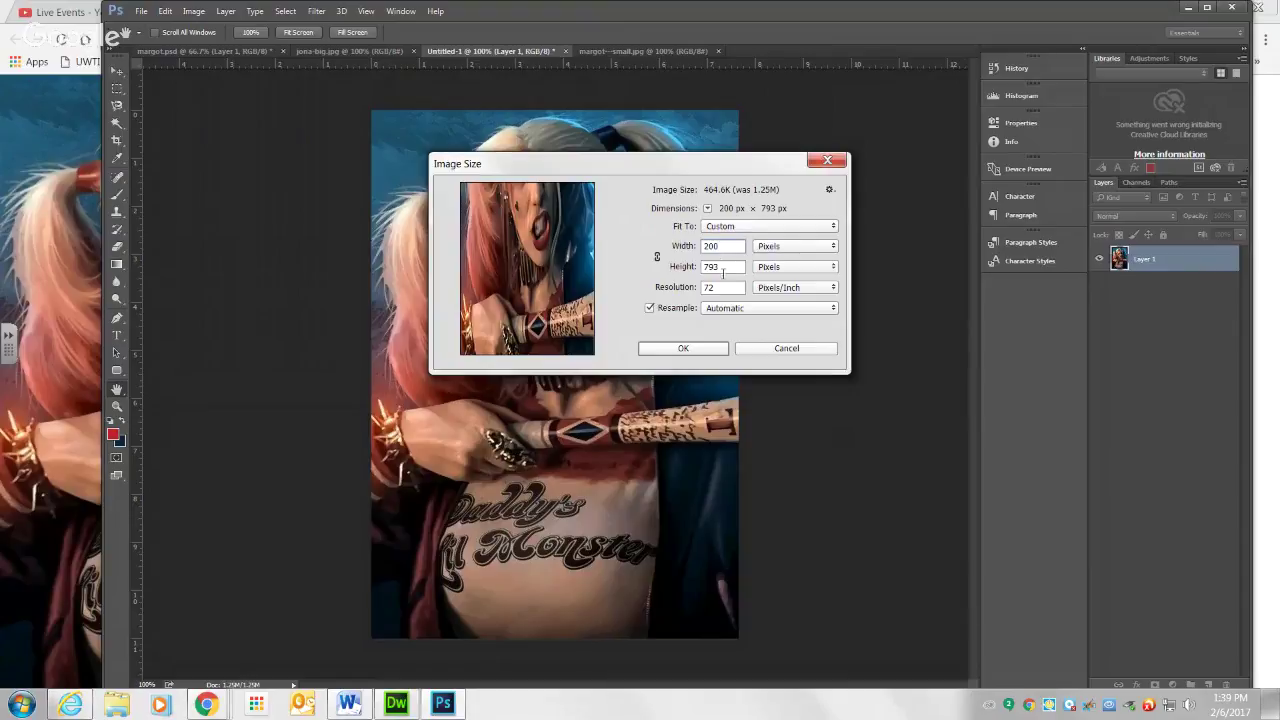
{"action": "double_click", "coordinate": [723, 267]}
{"action": "type", "text": "266"}
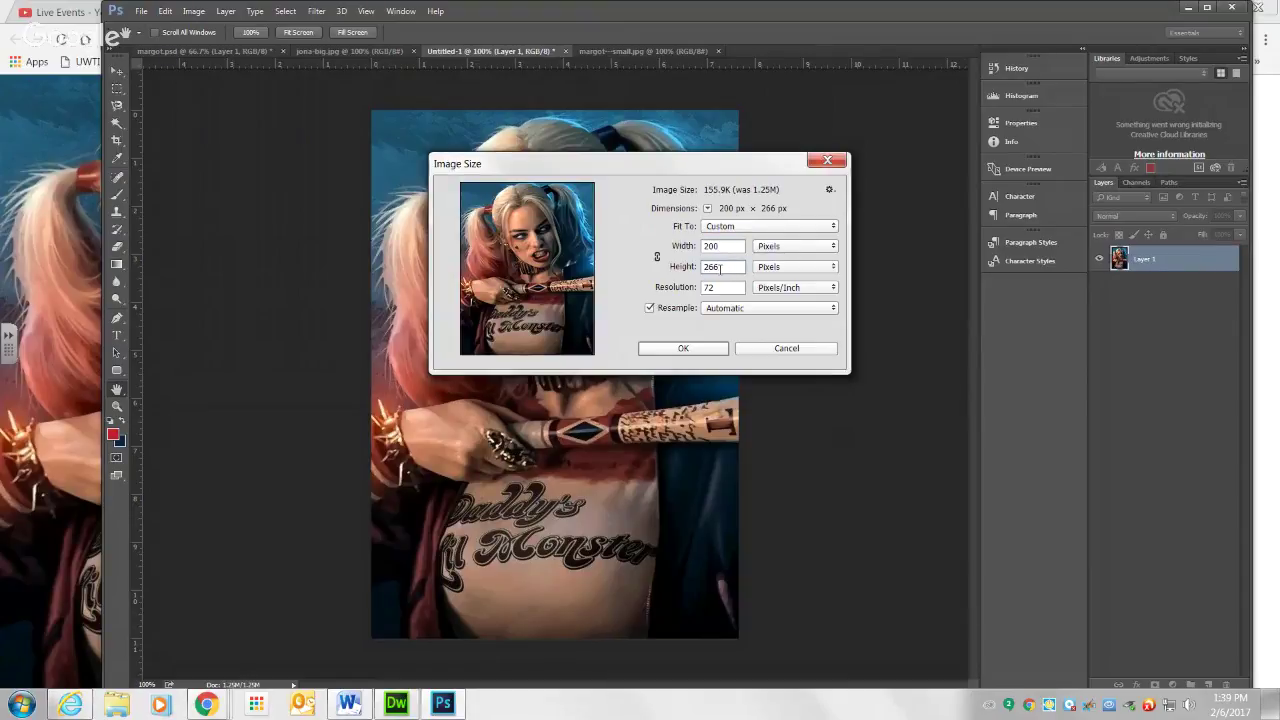
{"action": "left_click", "coordinate": [668, 350]}
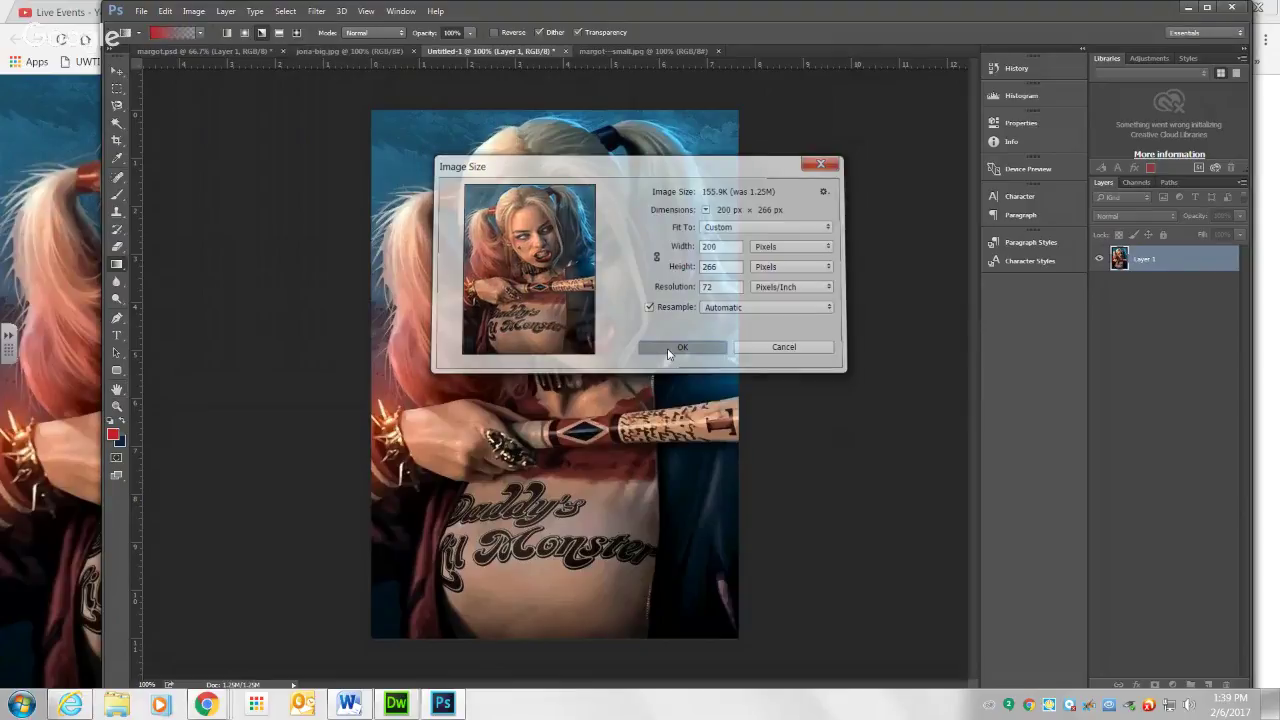
{"action": "left_click", "coordinate": [669, 347]}
Return to the small margot portrait and recheck its pixel dimensions without changing them
{"action": "left_click", "coordinate": [350, 51]}
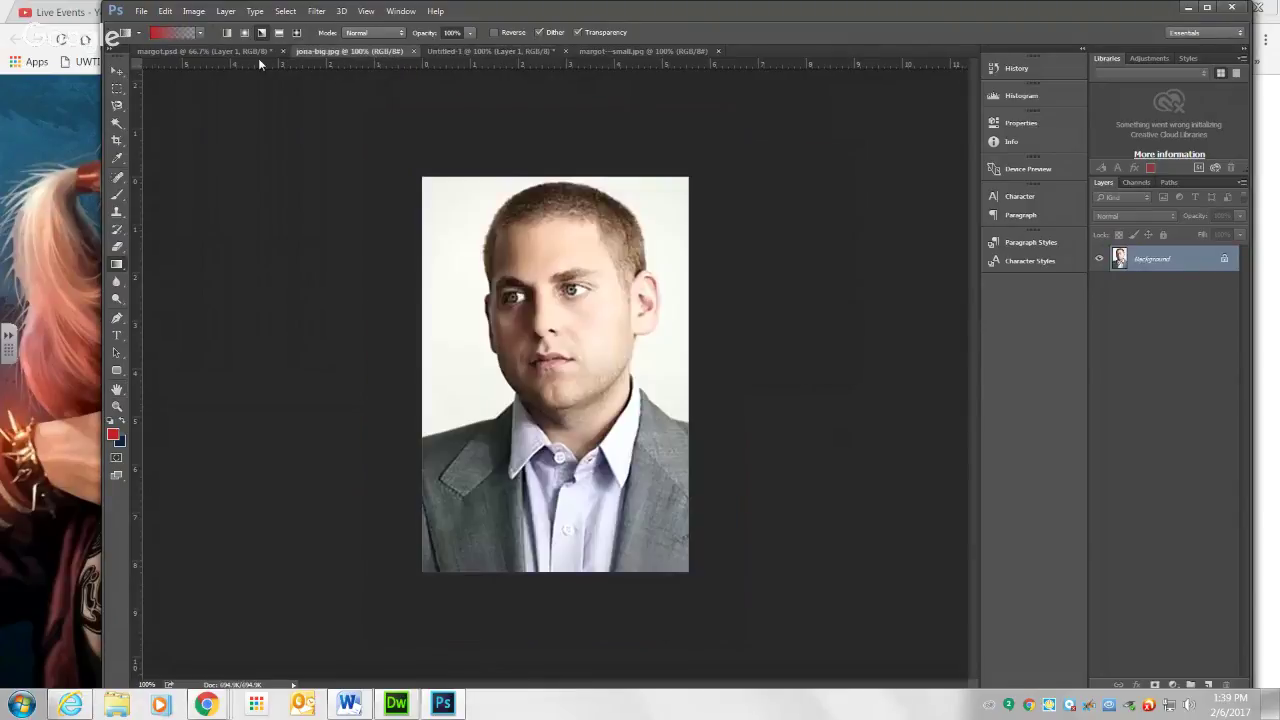
{"action": "key", "text": "ctrl+shift+Tab"}
{"action": "key", "text": "ctrl+shift+Tab"}
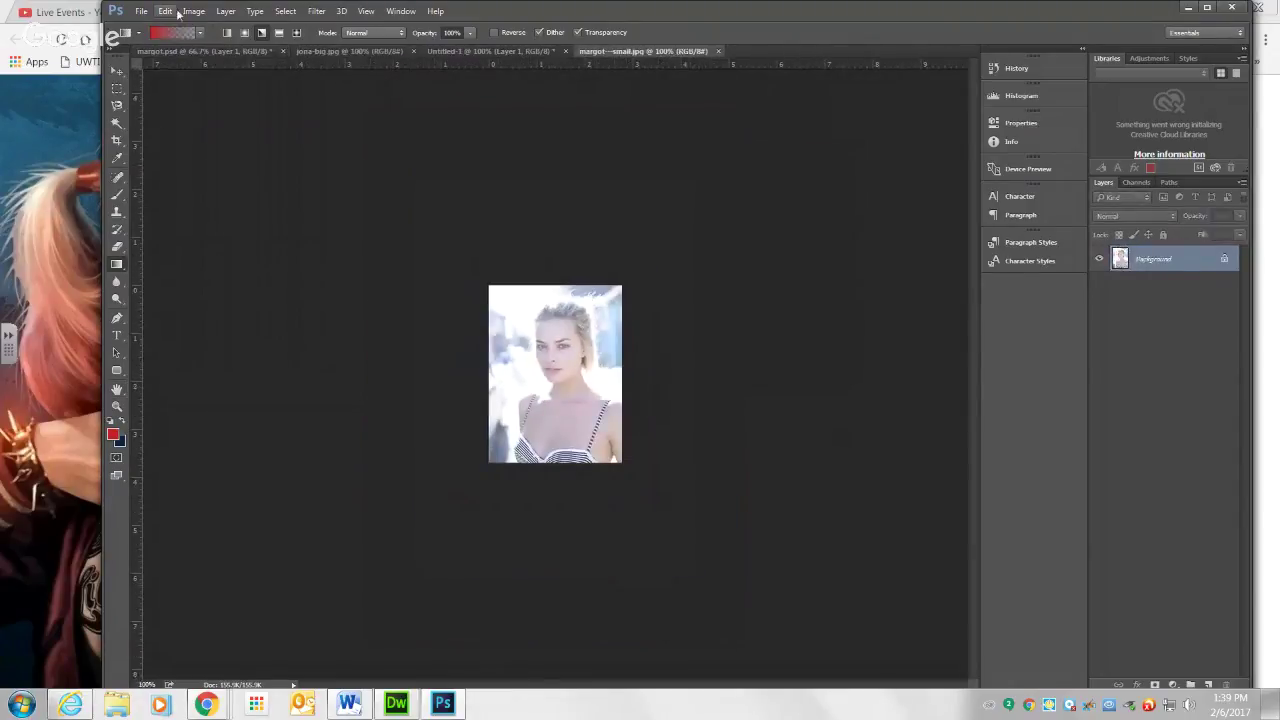
{"action": "left_click", "coordinate": [208, 12]}
{"action": "left_click", "coordinate": [220, 131]}
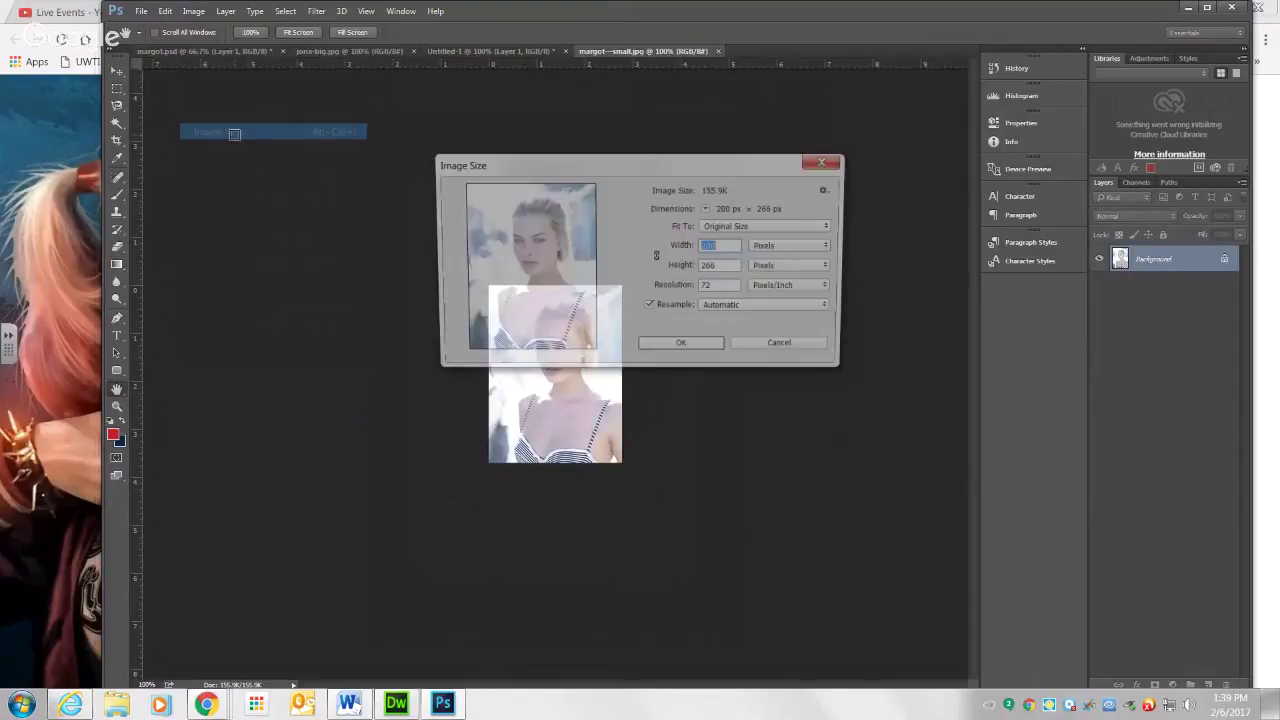
{"action": "left_click", "coordinate": [690, 348]}
{"action": "key", "text": "g"}
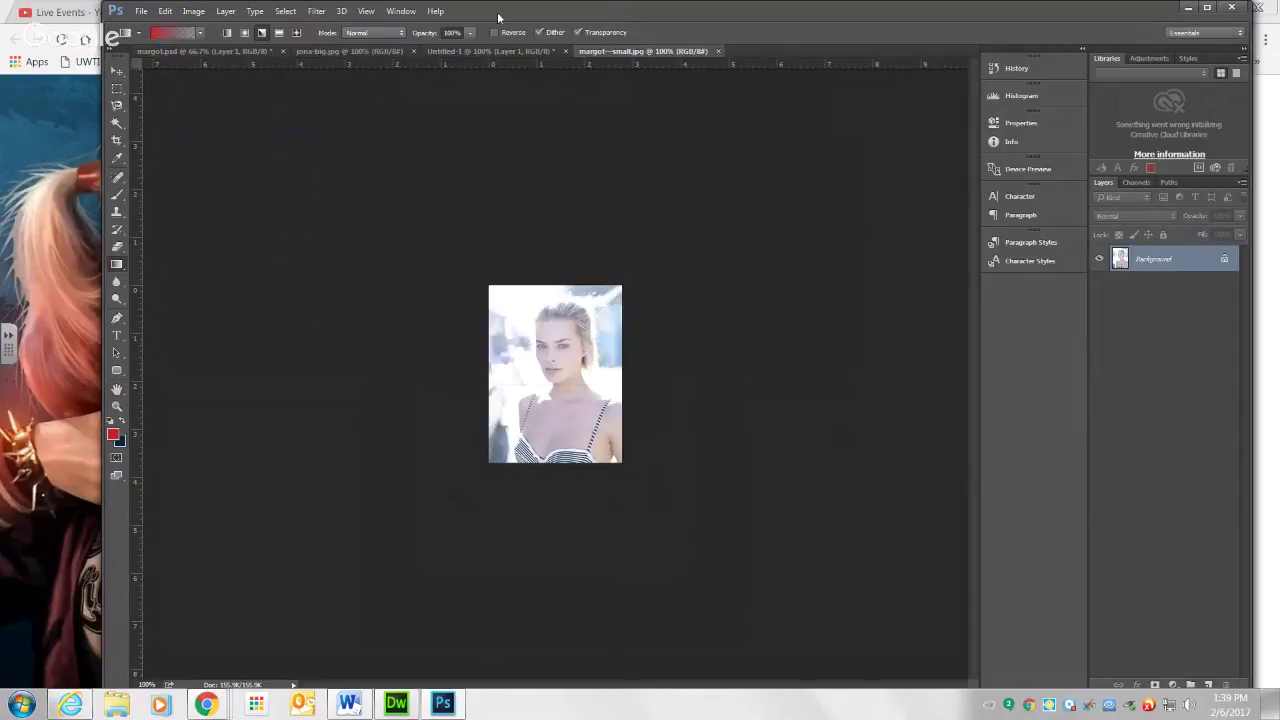
Export the resized Harley Quinn picture for the web as a JPEG named "harley - small" in the images folder
{"action": "left_click", "coordinate": [450, 51]}
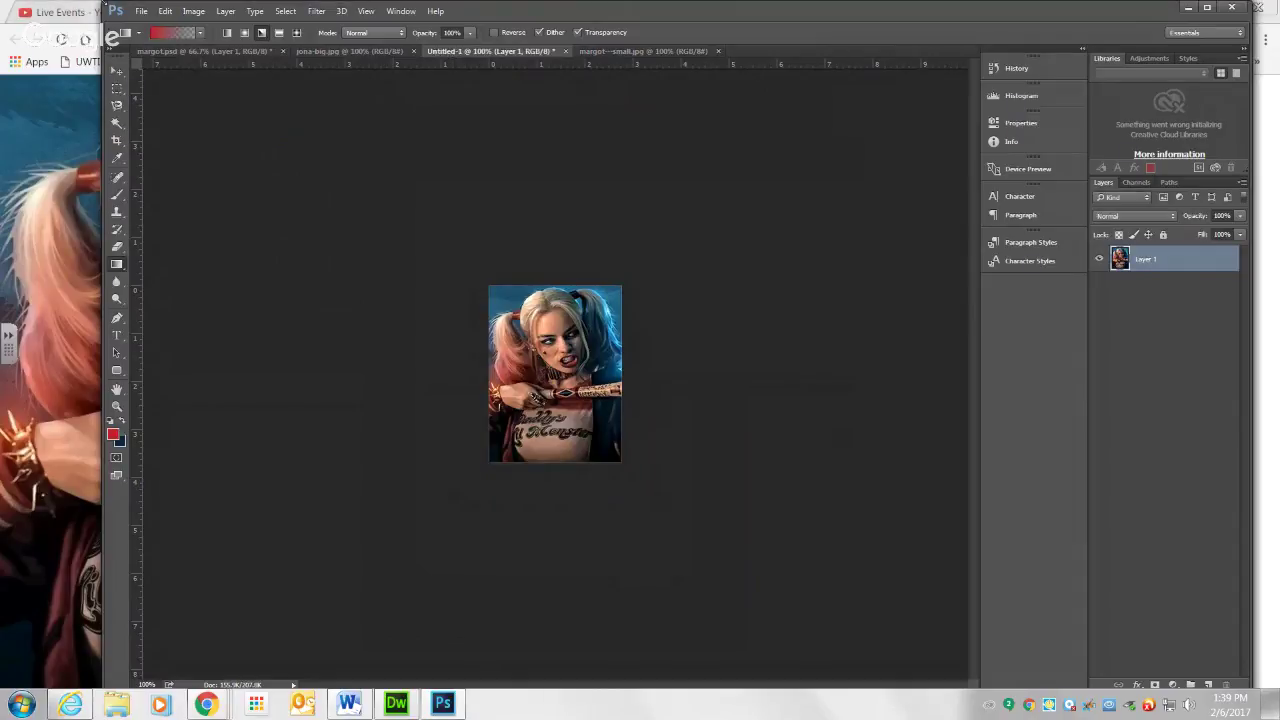
{"action": "left_click", "coordinate": [142, 12]}
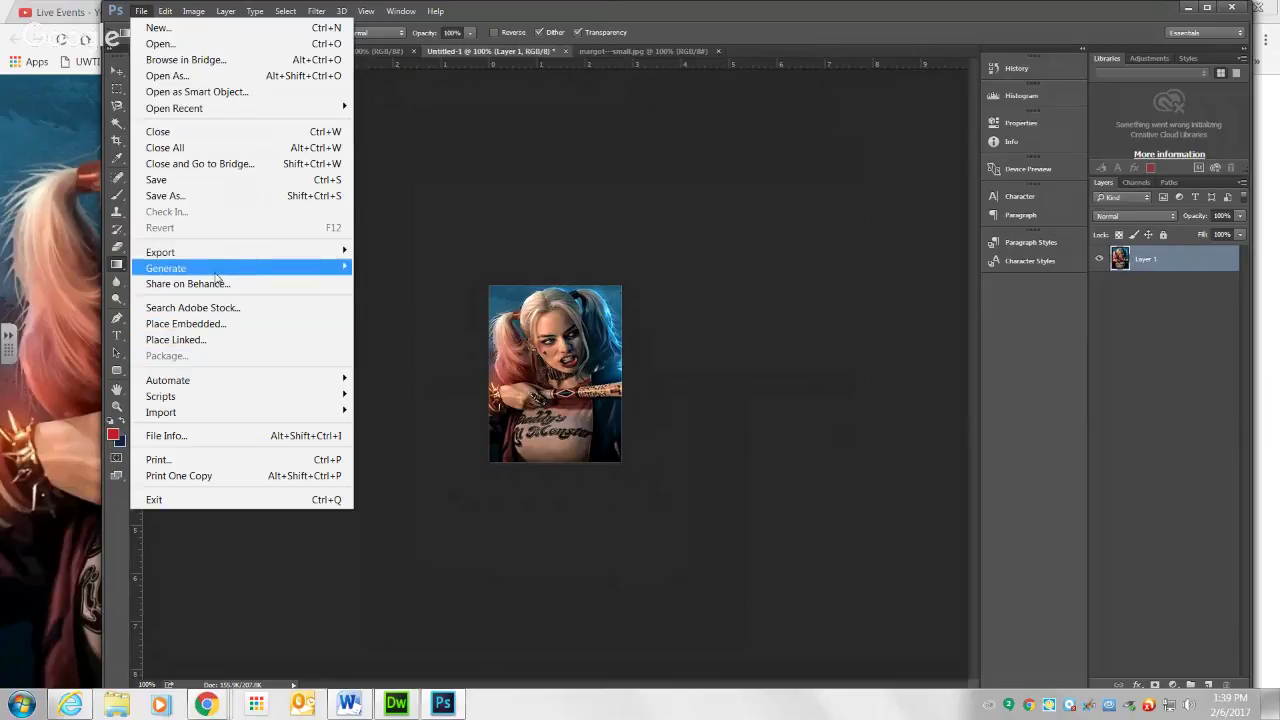
{"action": "mouse_move", "coordinate": [212, 260]}
{"action": "left_click", "coordinate": [423, 314]}
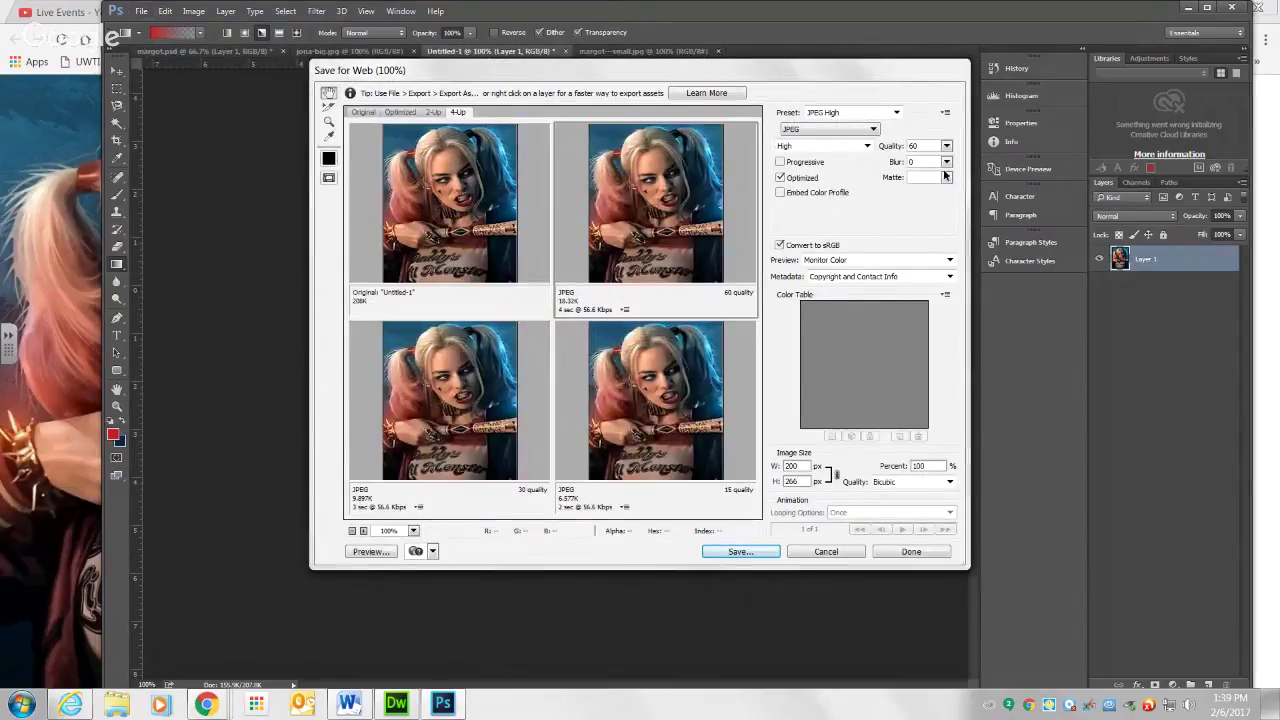
{"action": "left_click", "coordinate": [762, 553]}
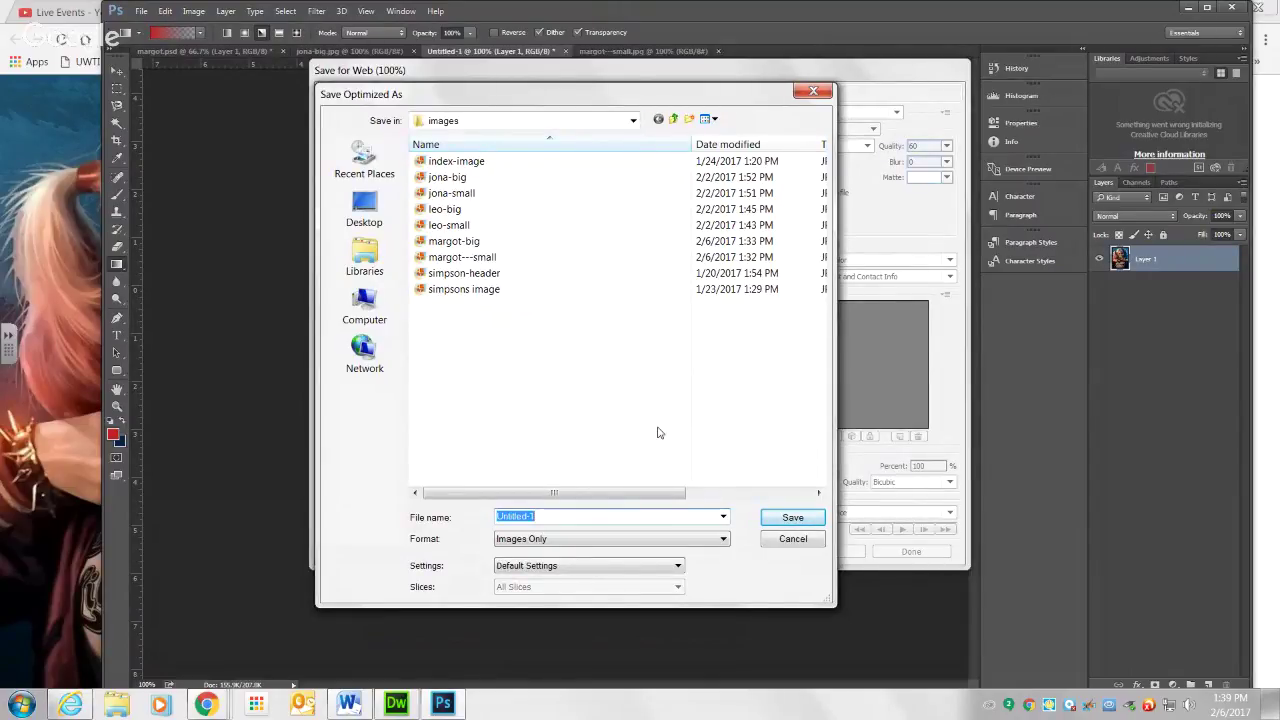
{"action": "type", "text": "harley"}
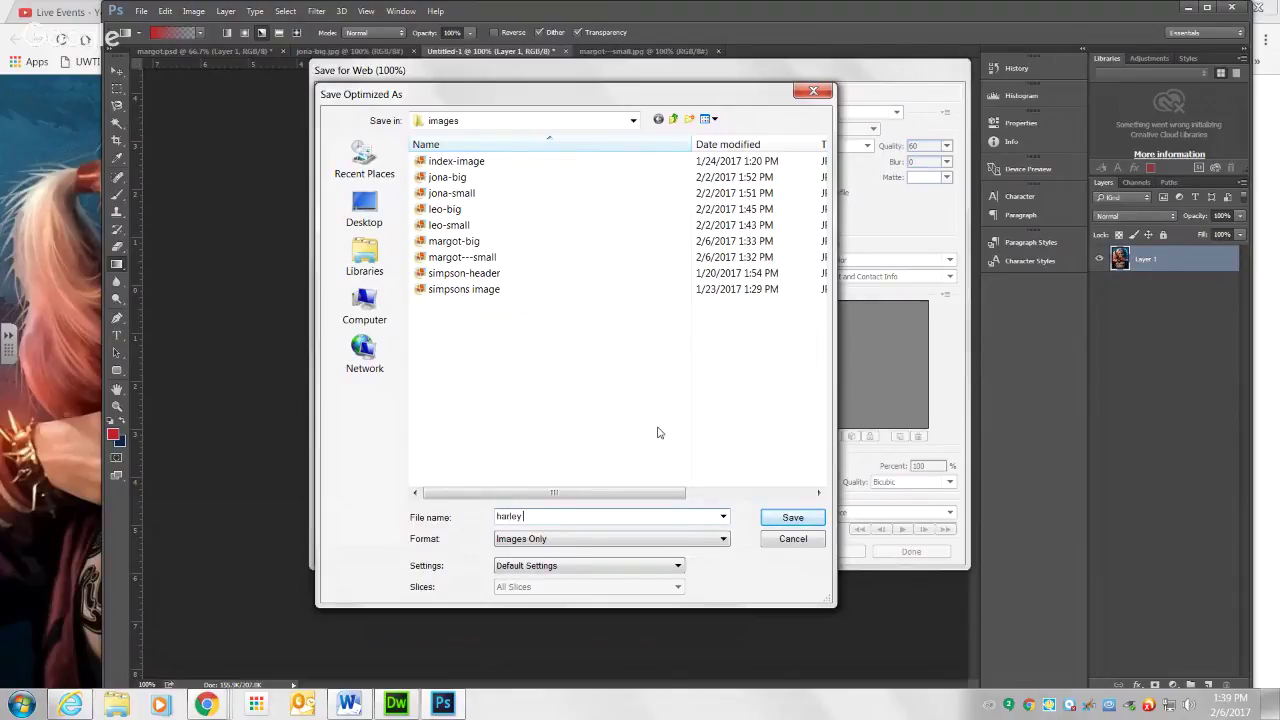
{"action": "type", "text": " - small"}
{"action": "left_click", "coordinate": [792, 518]}
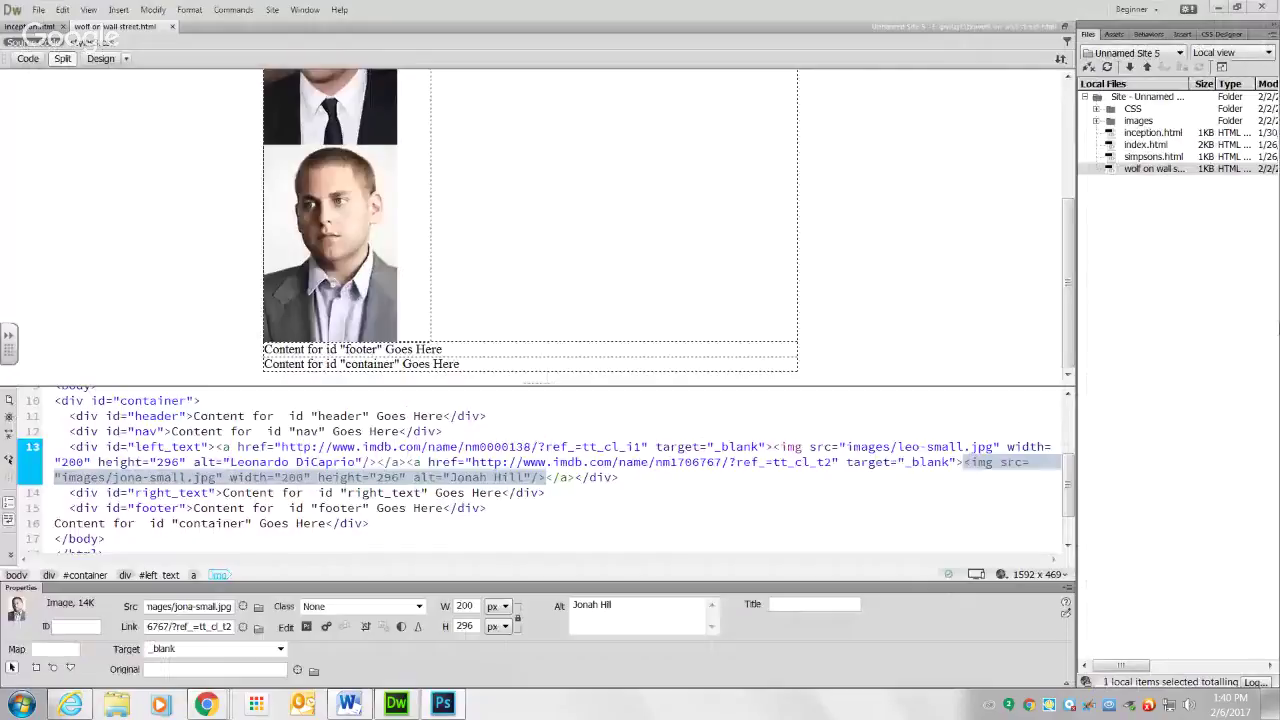
In Dreamweaver, refresh the site's image assets and add an empty paragraph after the Jonah Hill image
{"action": "left_click", "coordinate": [1114, 36]}
{"action": "left_click", "coordinate": [1245, 679]}
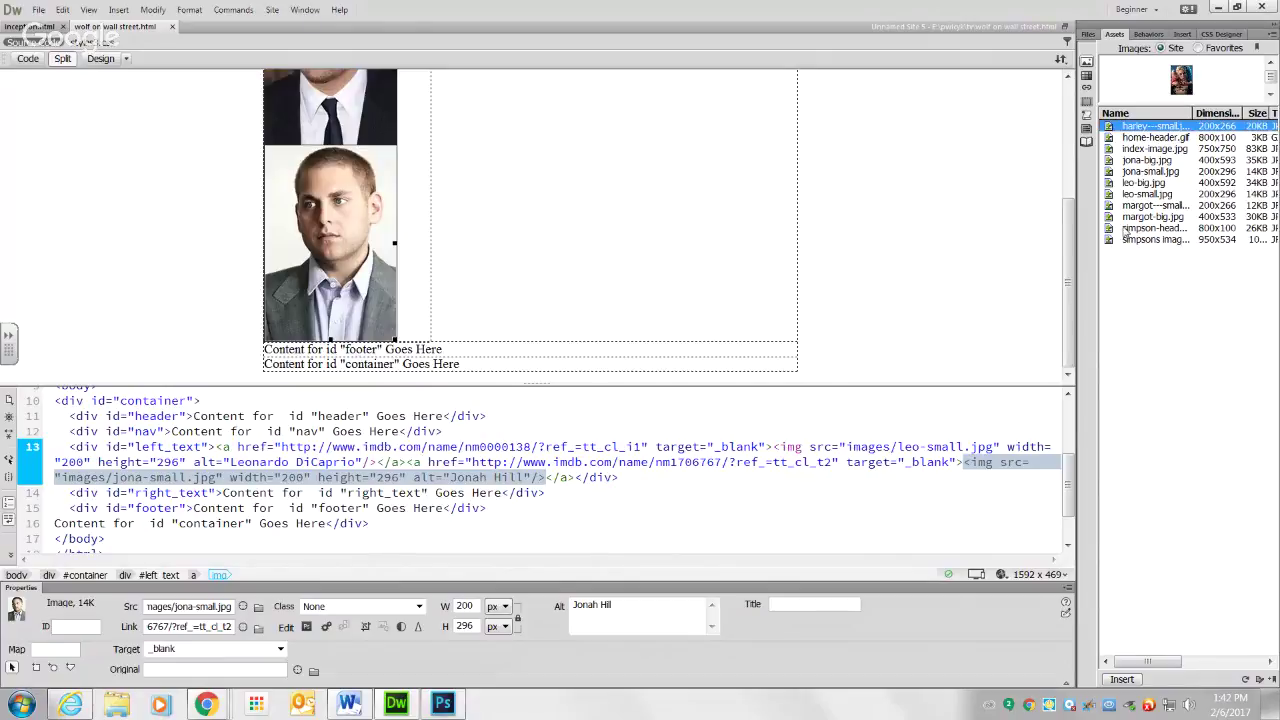
{"action": "left_click", "coordinate": [420, 320]}
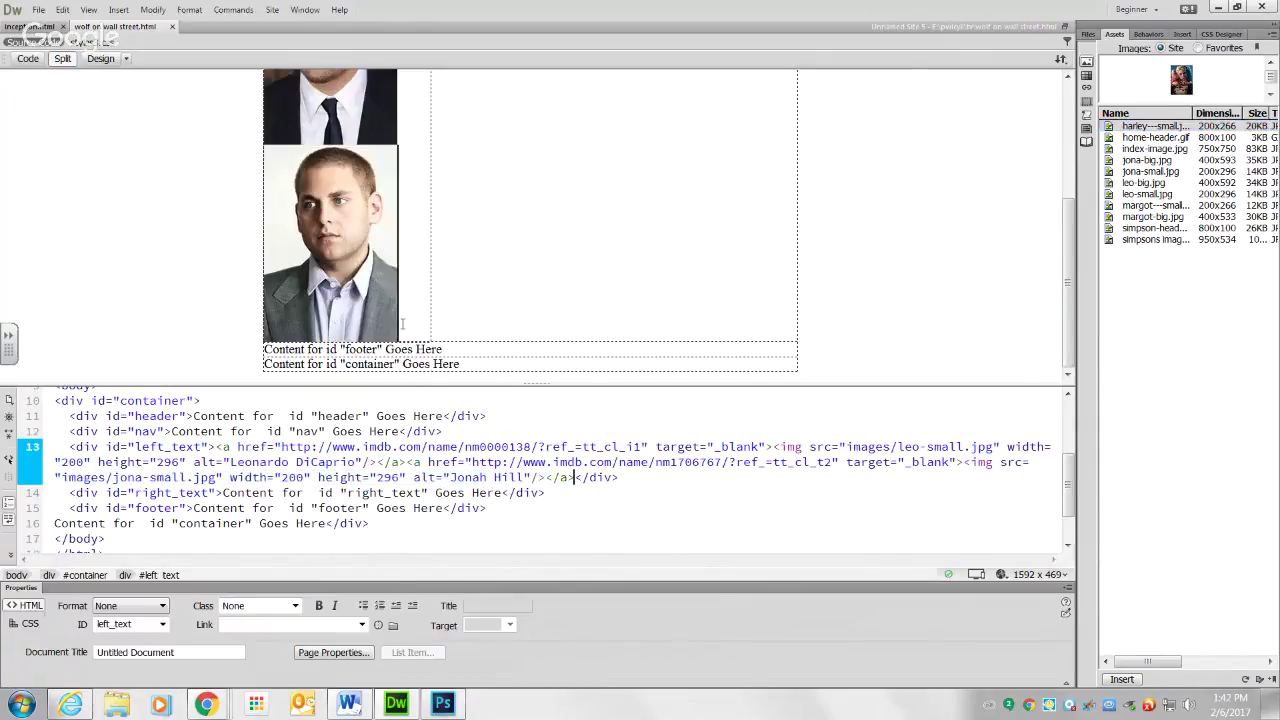
{"action": "key", "text": "Return"}
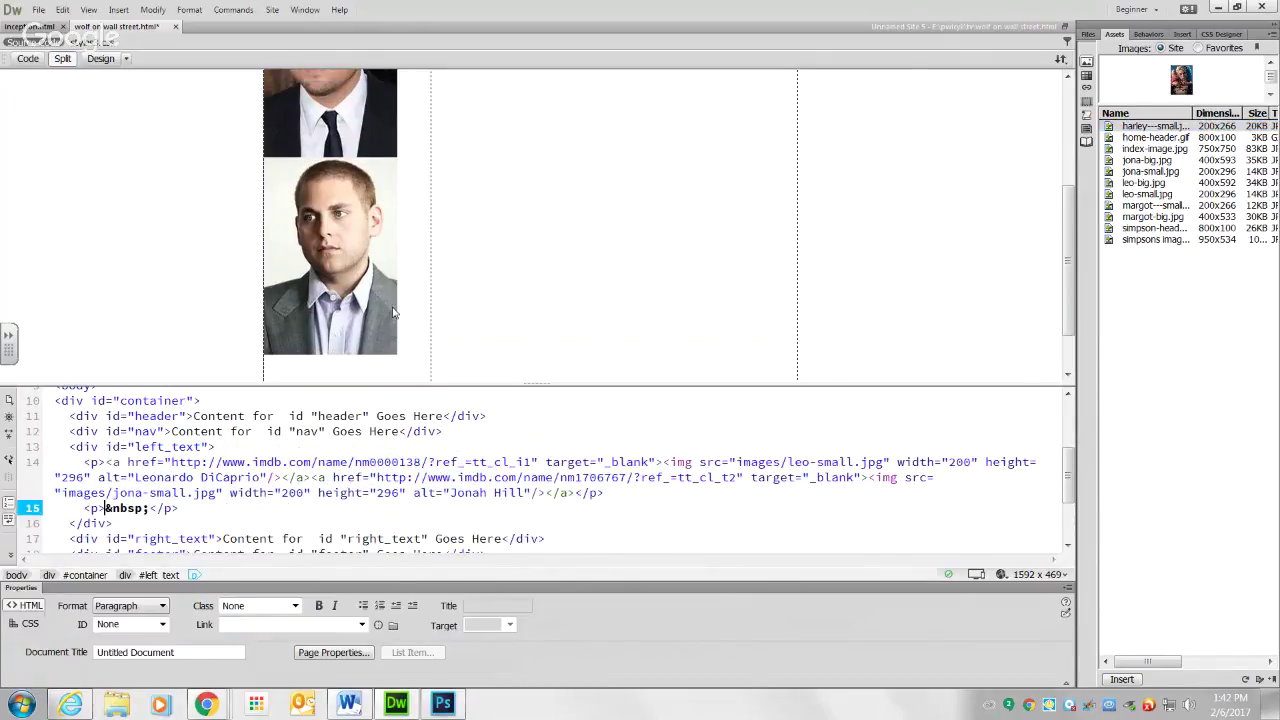
{"action": "scroll", "coordinate": [322, 308], "scroll_direction": "down", "scroll_amount": 1}
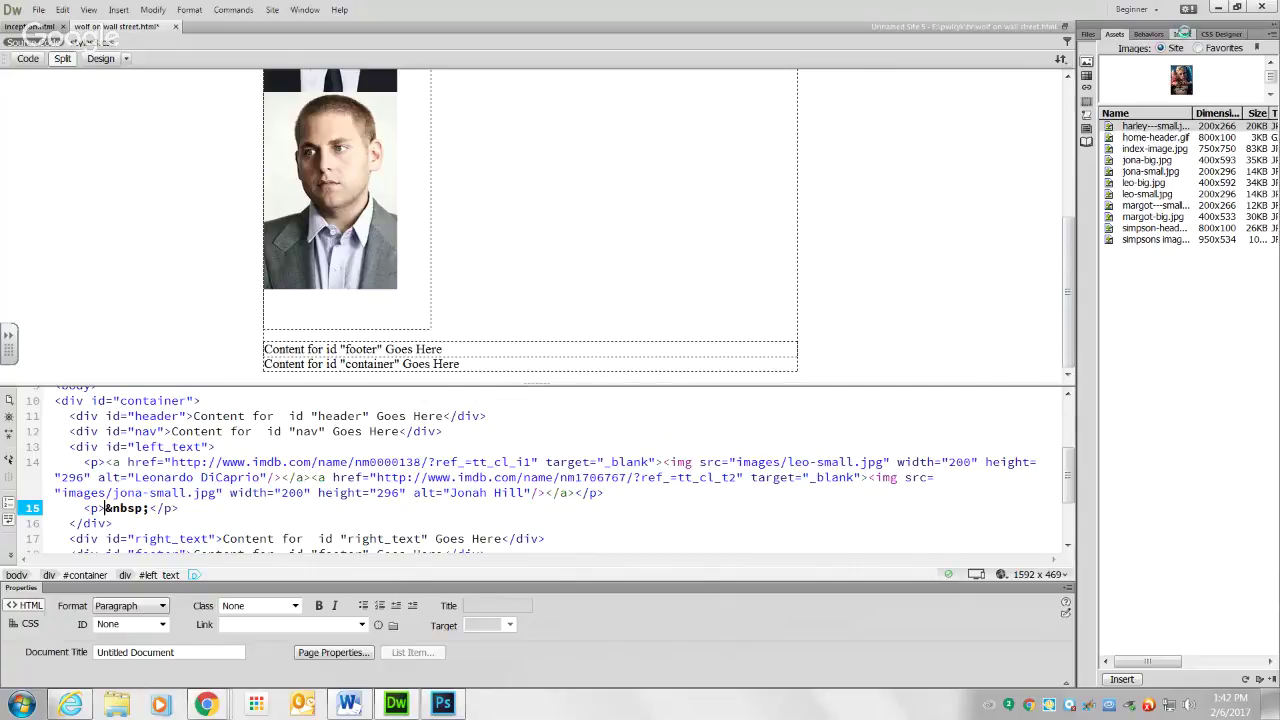
Start inserting a rollover image in the empty paragraph and enter "Margot" as its image name
{"action": "left_click", "coordinate": [1184, 35]}
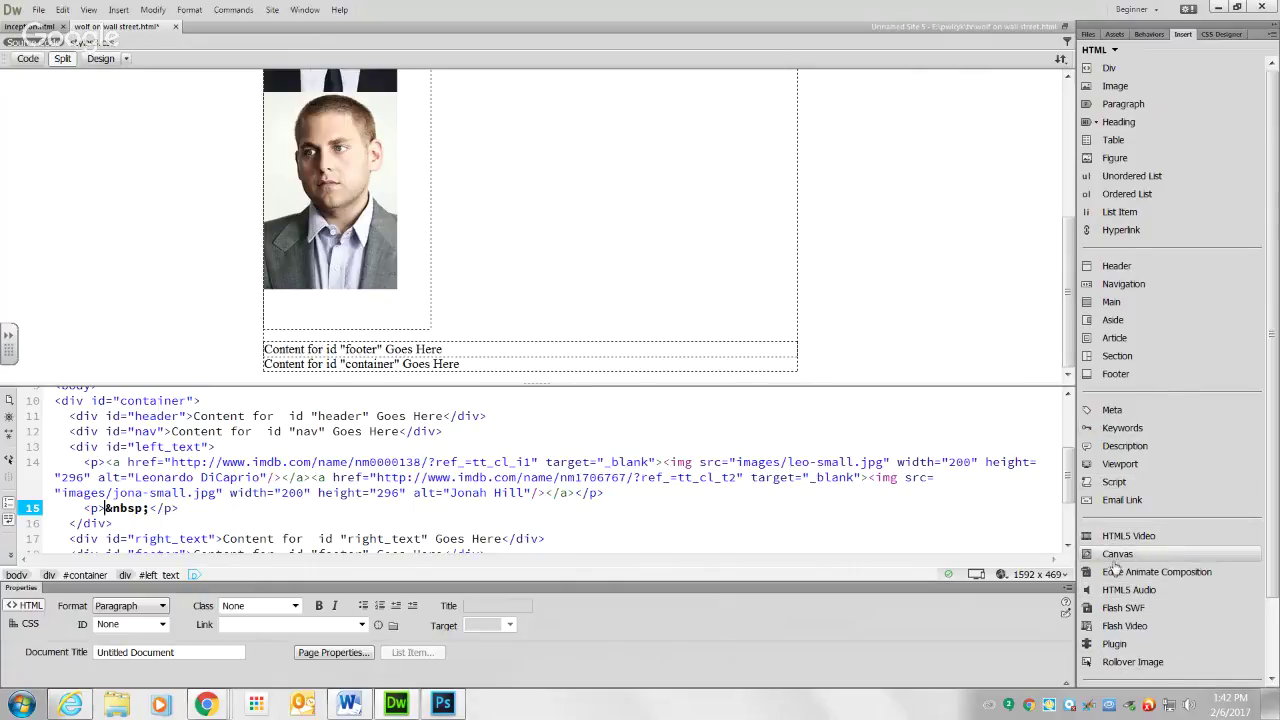
{"action": "left_click", "coordinate": [1134, 662]}
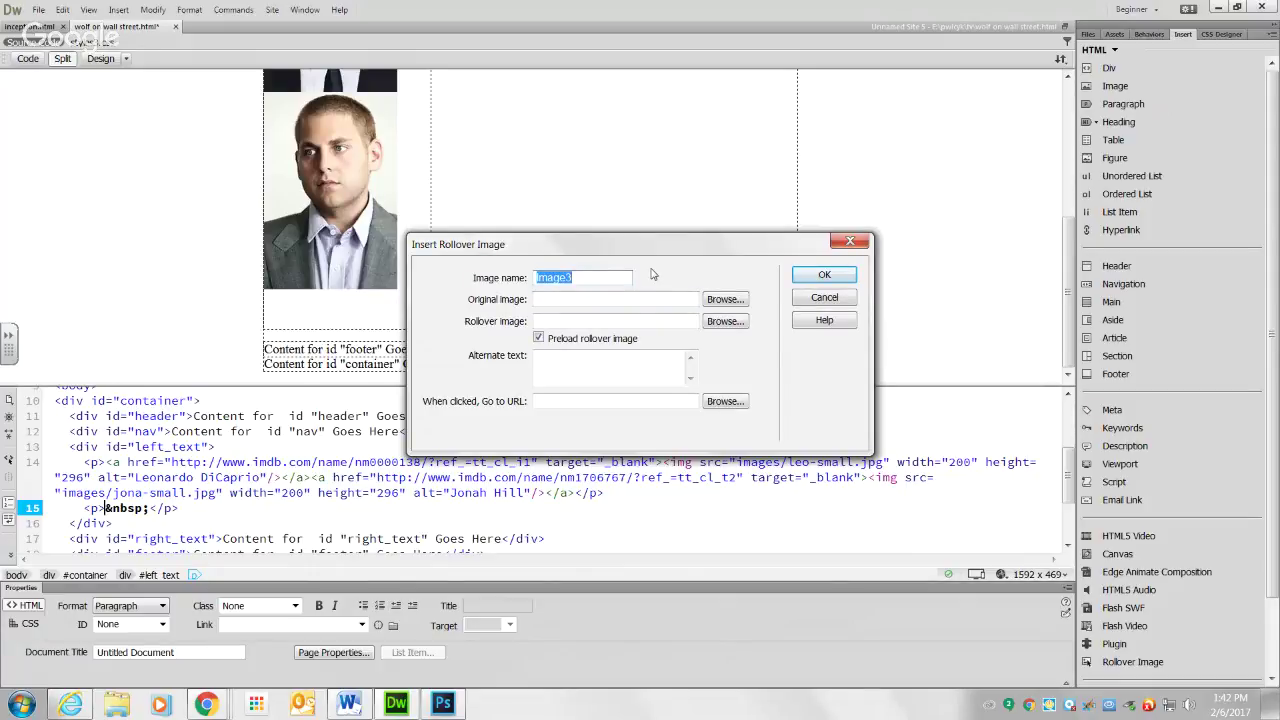
{"action": "type", "text": "Margot"}
Switch to Chrome, go back to Margot Robbie's IMDb page and look through her filmography and personal details
{"action": "mouse_move", "coordinate": [216, 710]}
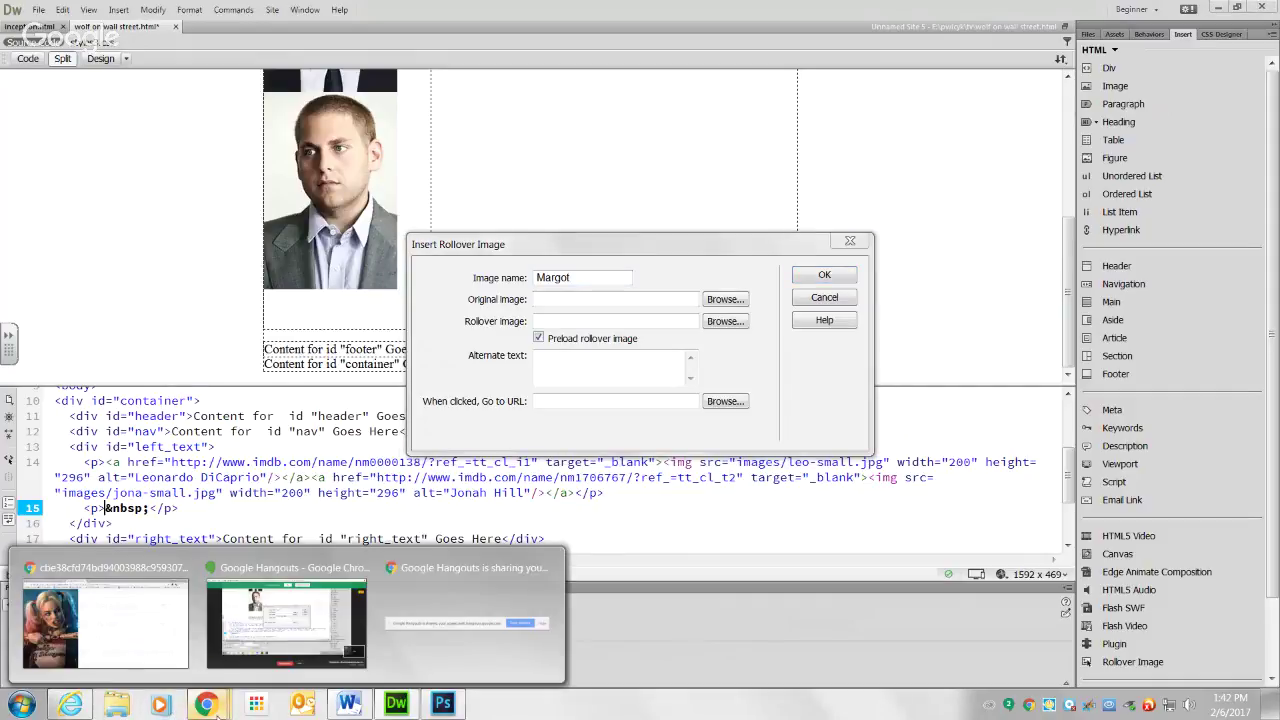
{"action": "left_click", "coordinate": [172, 620]}
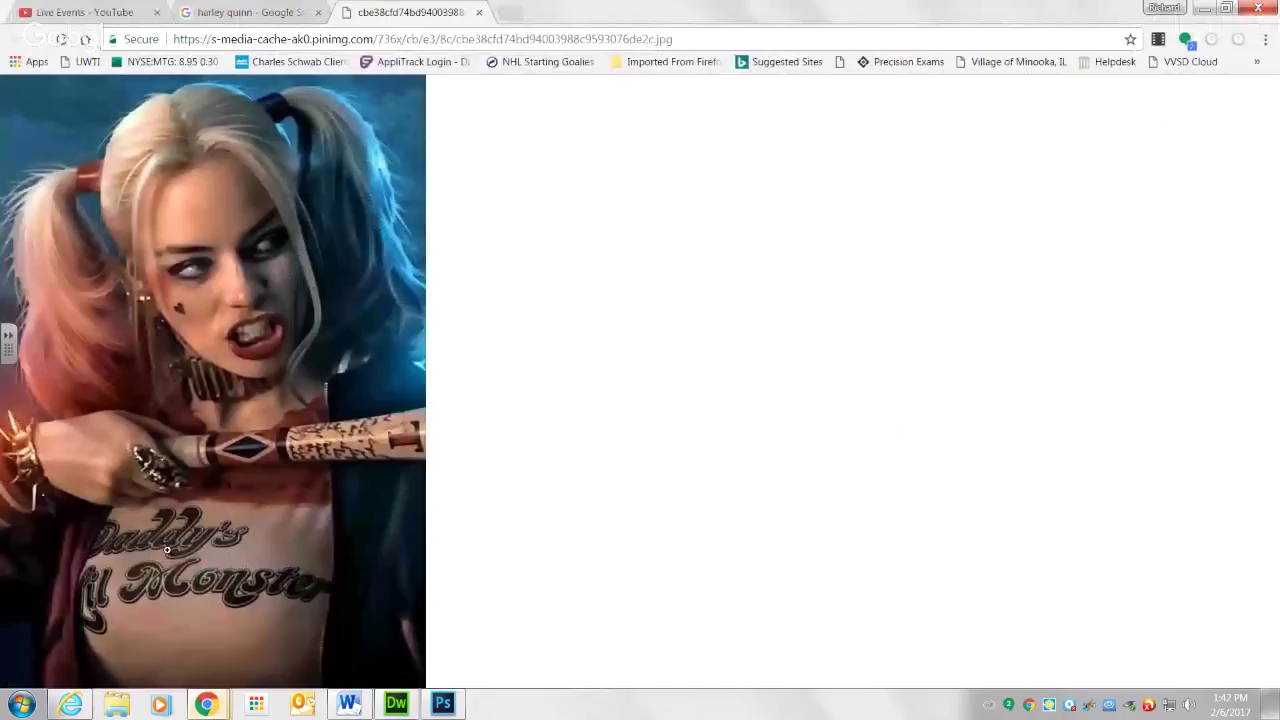
{"action": "left_click", "coordinate": [178, 16]}
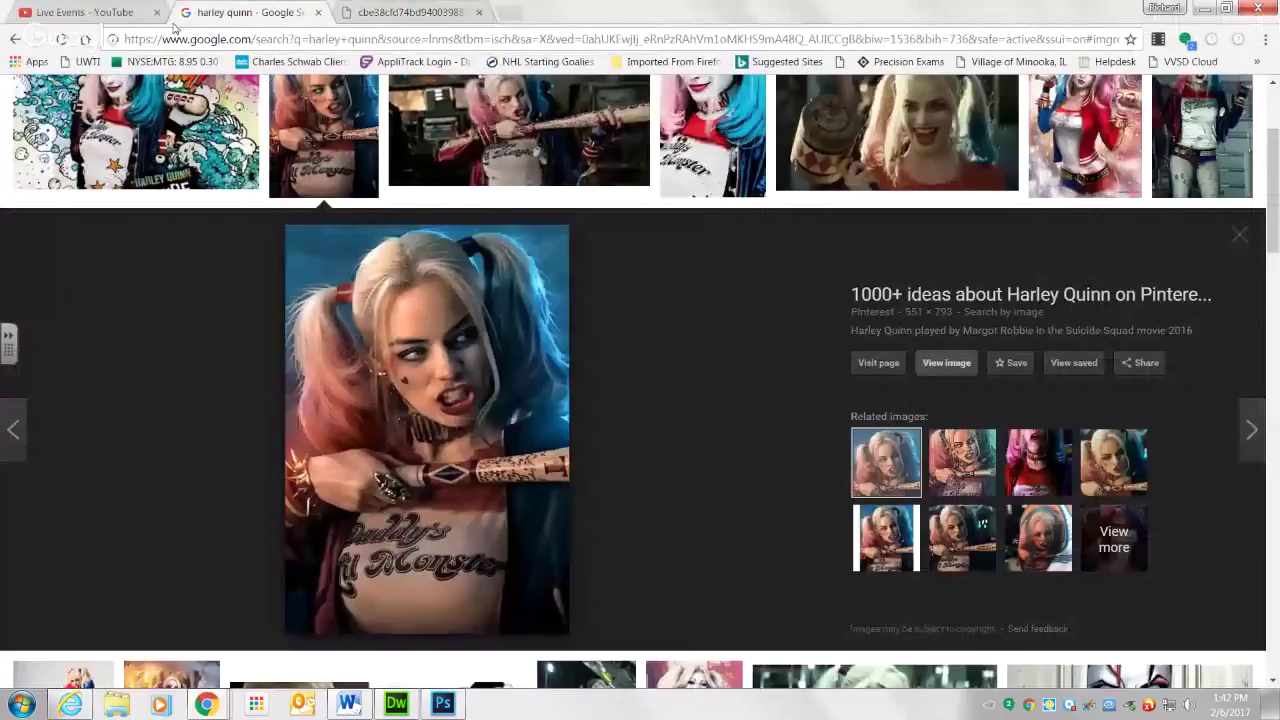
{"action": "left_click", "coordinate": [15, 40]}
{"action": "left_click", "coordinate": [15, 40]}
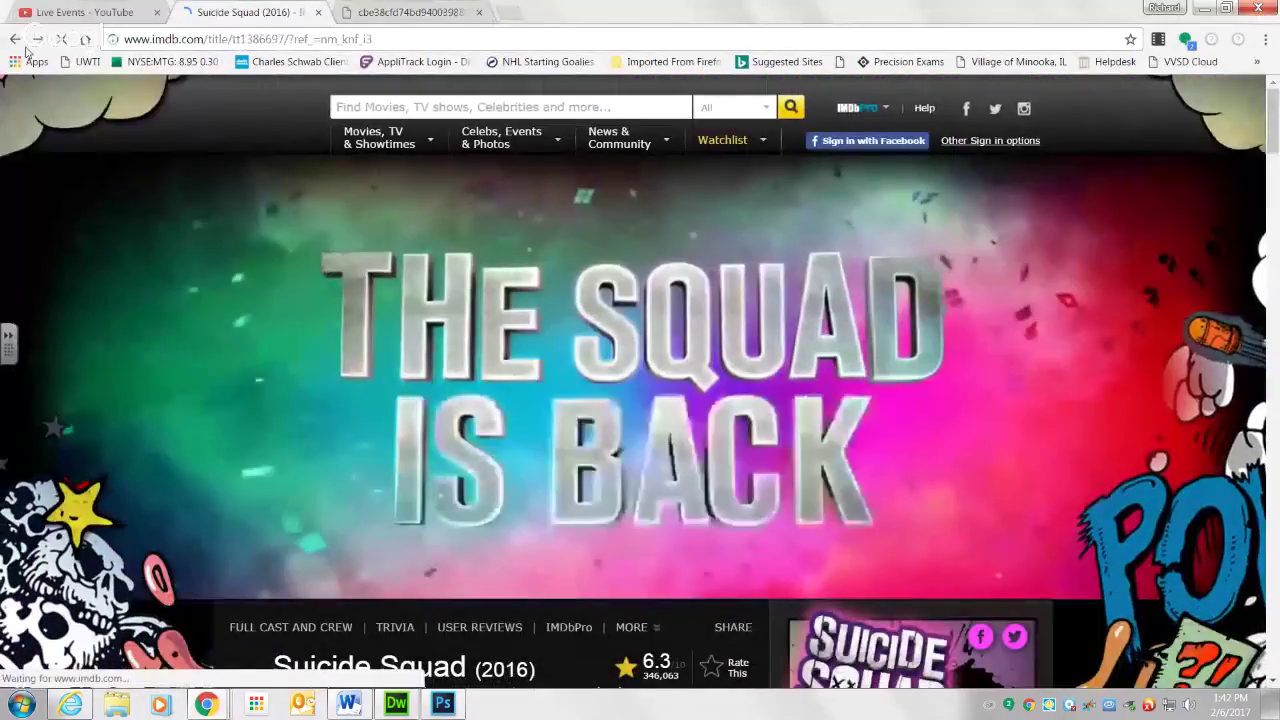
{"action": "left_click", "coordinate": [15, 40]}
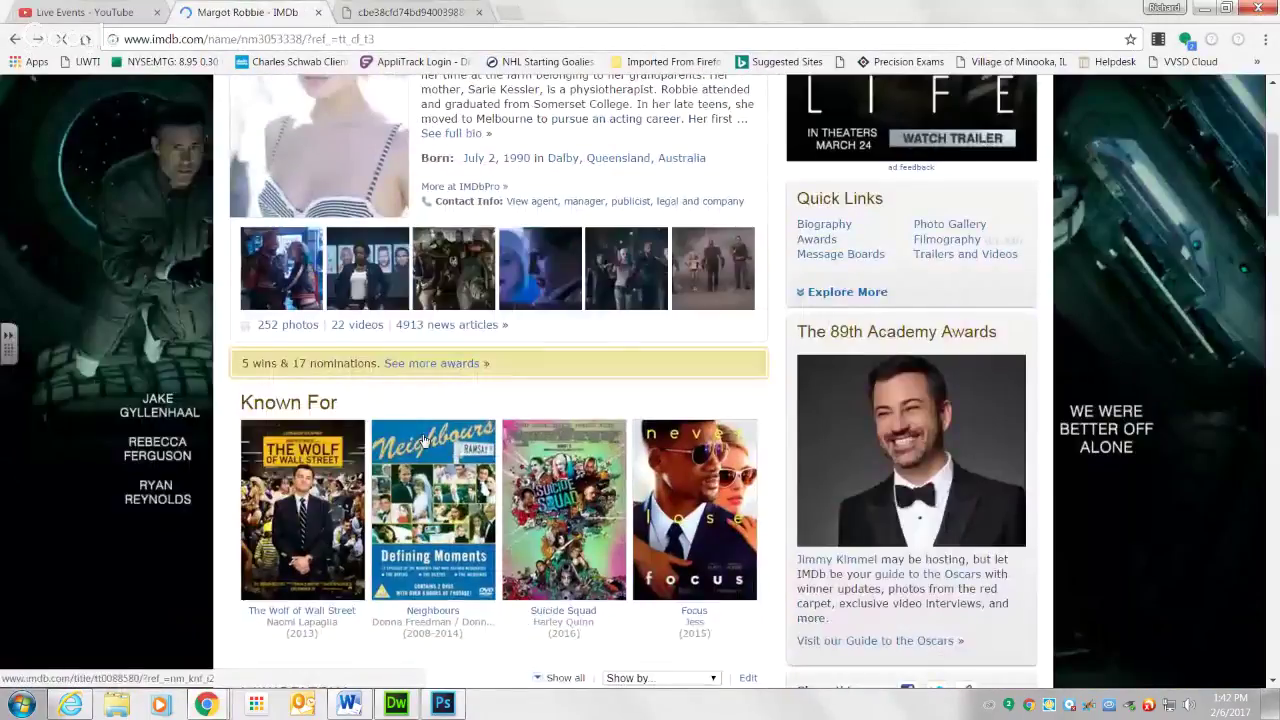
{"action": "scroll", "coordinate": [325, 535], "scroll_direction": "down", "scroll_amount": 15}
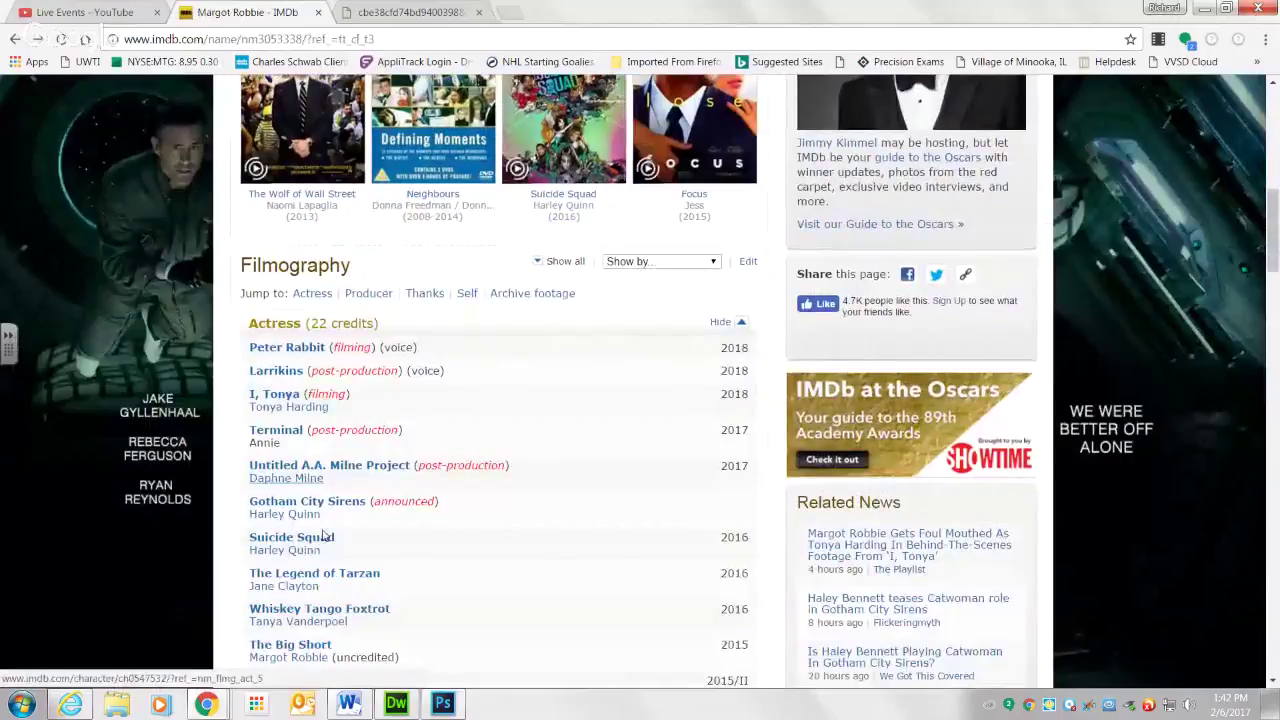
{"action": "scroll", "coordinate": [313, 515], "scroll_direction": "down", "scroll_amount": 7}
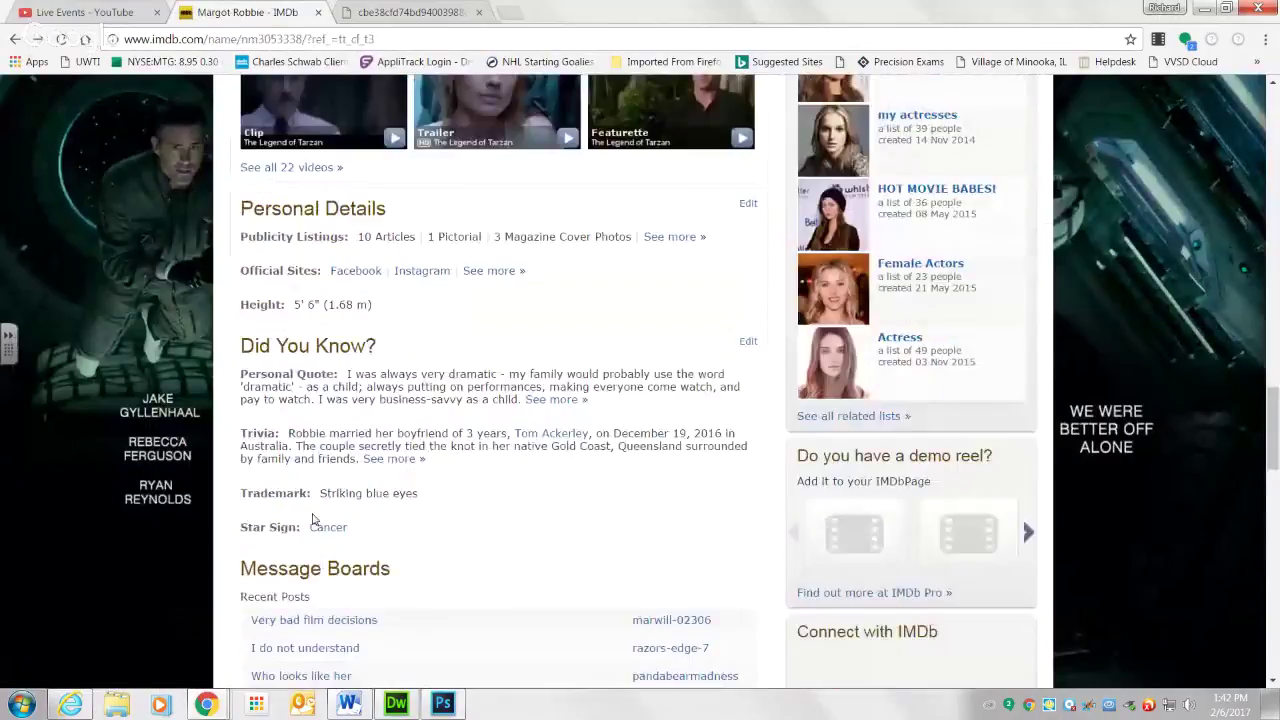
{"action": "scroll", "coordinate": [389, 397], "scroll_direction": "up", "scroll_amount": 6}
{"action": "scroll", "coordinate": [466, 318], "scroll_direction": "up", "scroll_amount": 8}
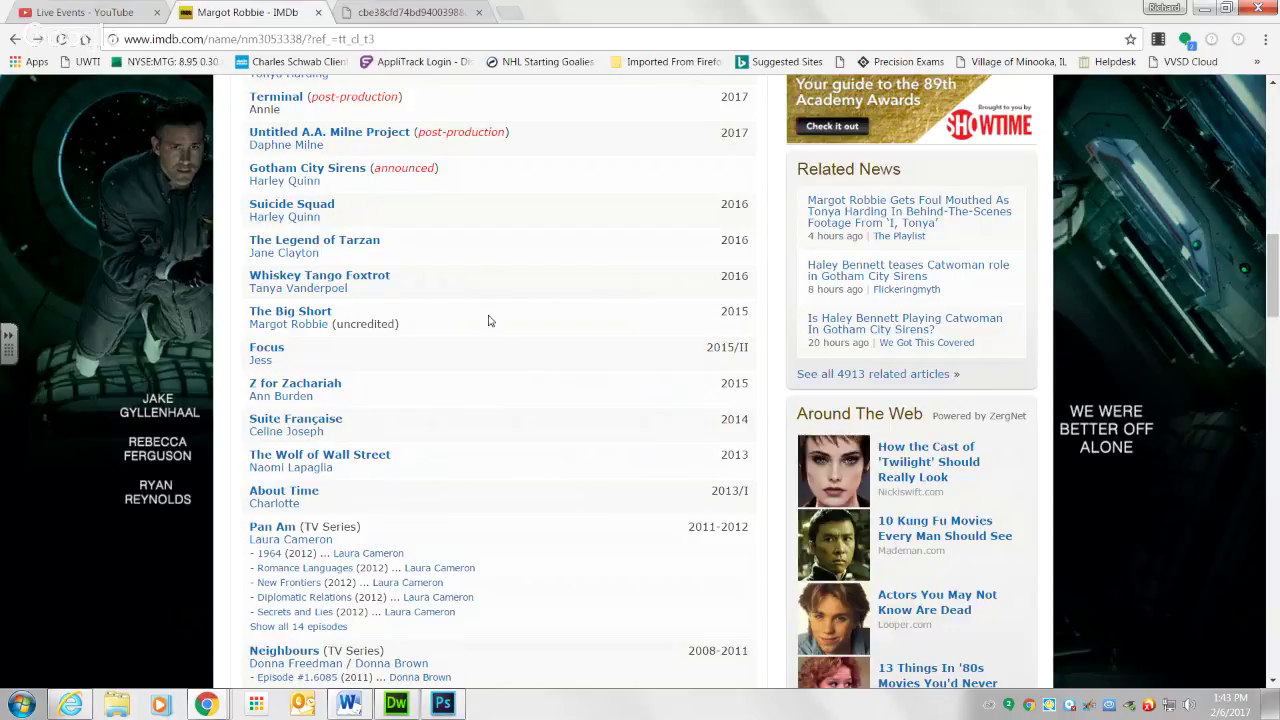
Return to Dreamweaver, complete the rollover's image name as "Margot Robbie" and choose margot---small as the original image
{"action": "left_click", "coordinate": [1203, 18]}
{"action": "type", "text": "Margot R"}
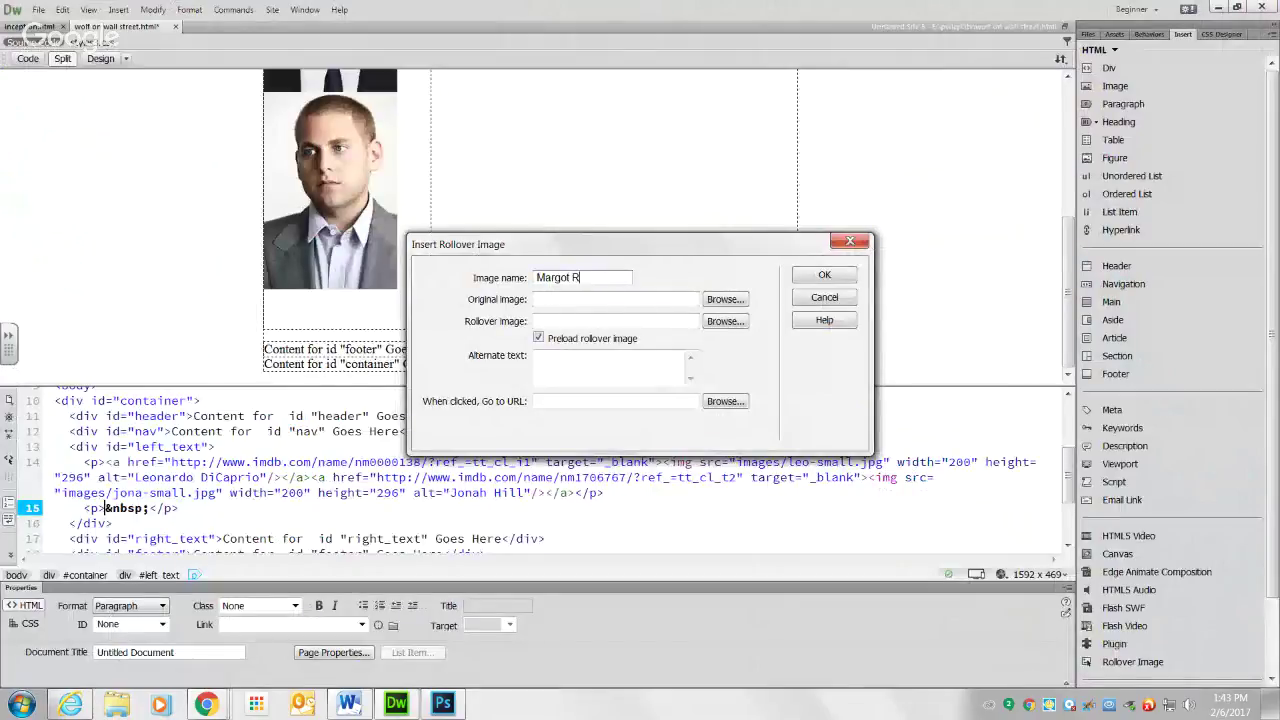
{"action": "type", "text": "obbie"}
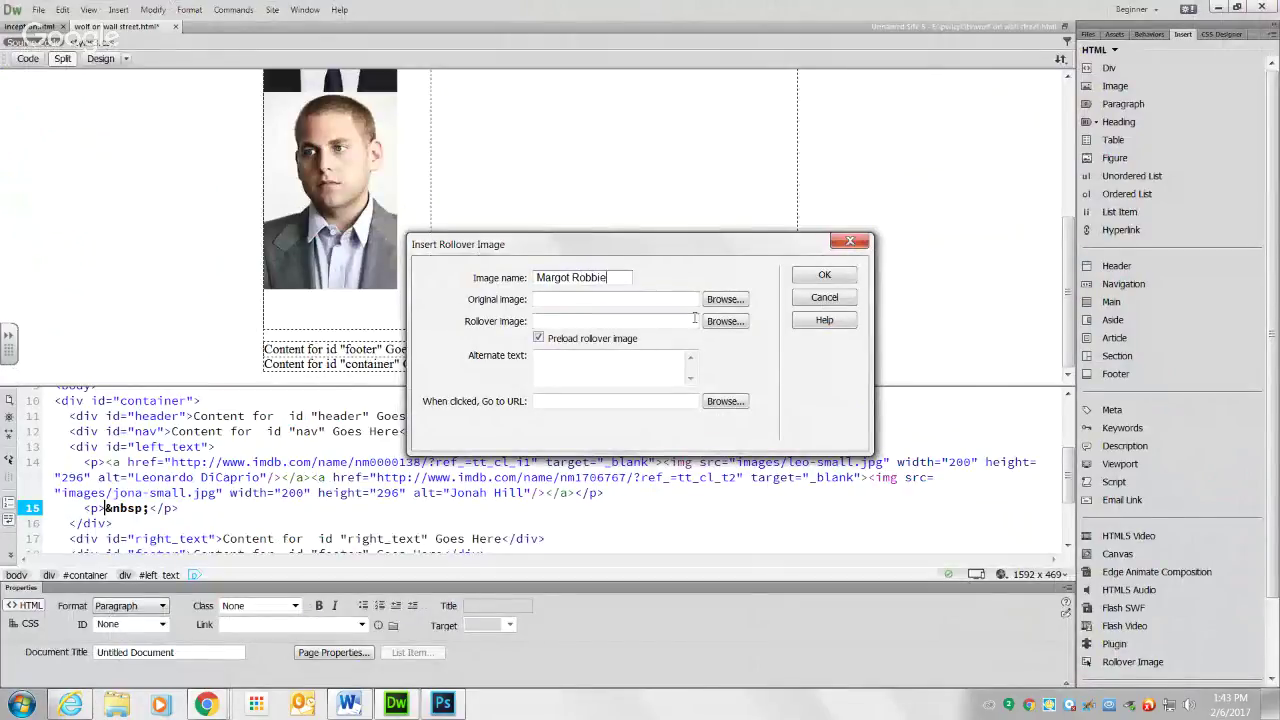
{"action": "left_click", "coordinate": [725, 300]}
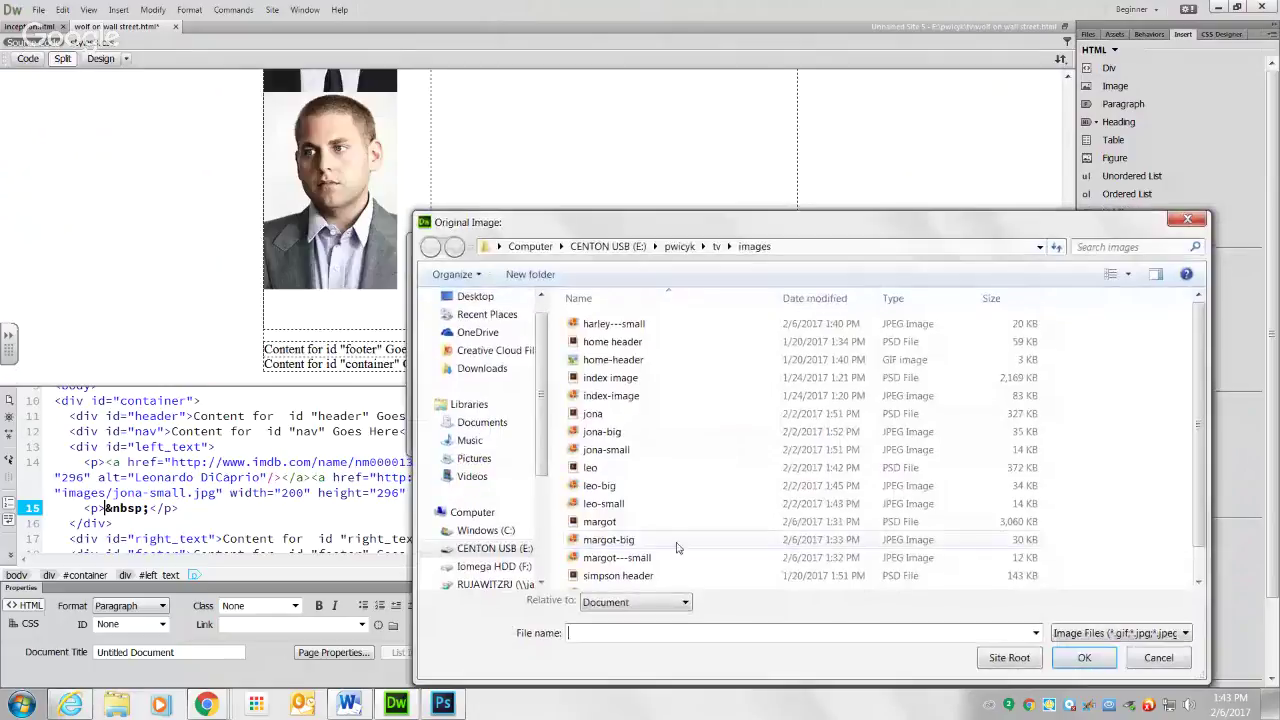
{"action": "left_click", "coordinate": [605, 558]}
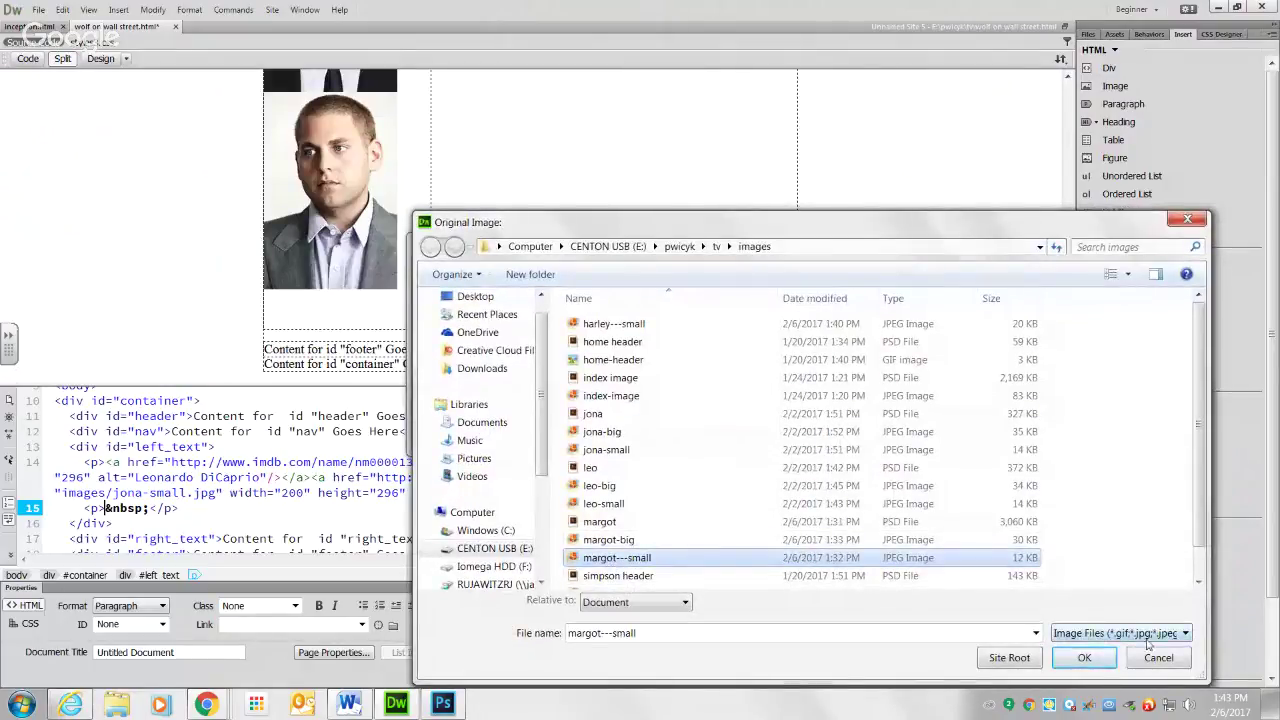
{"action": "left_click", "coordinate": [1084, 657]}
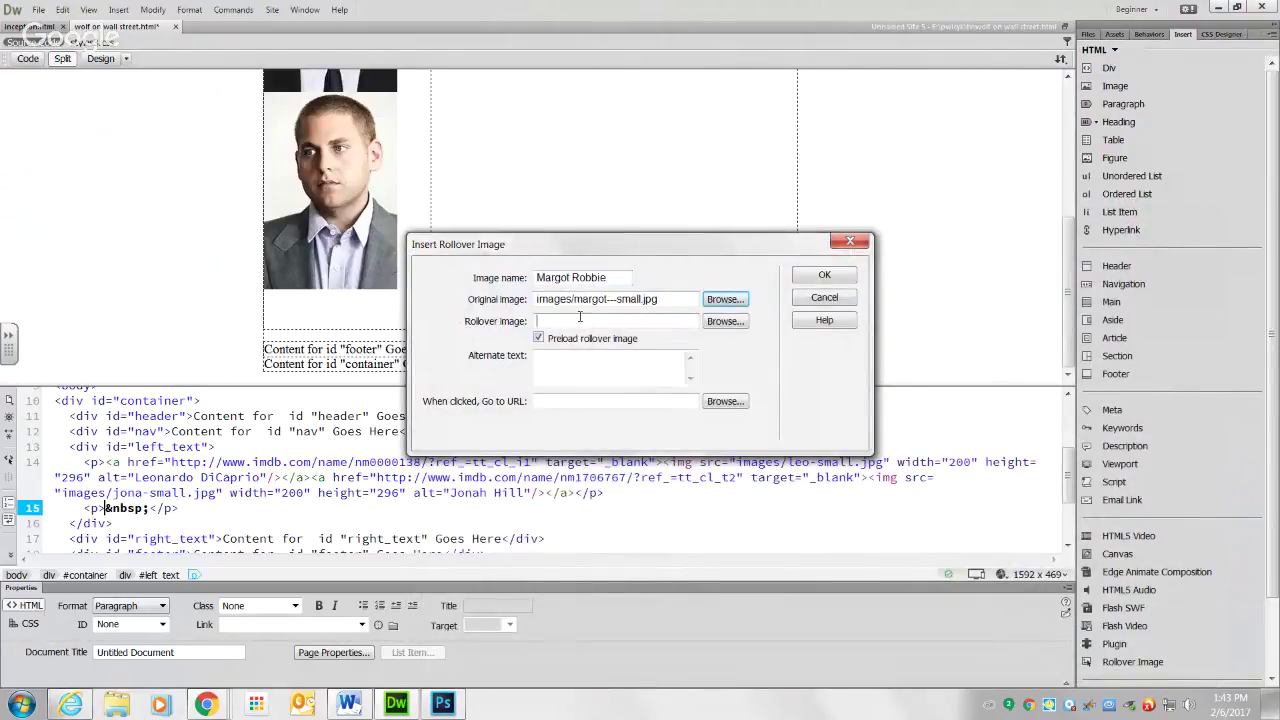
Choose harley---small from the images folder as the rollover image
{"action": "left_click", "coordinate": [718, 329]}
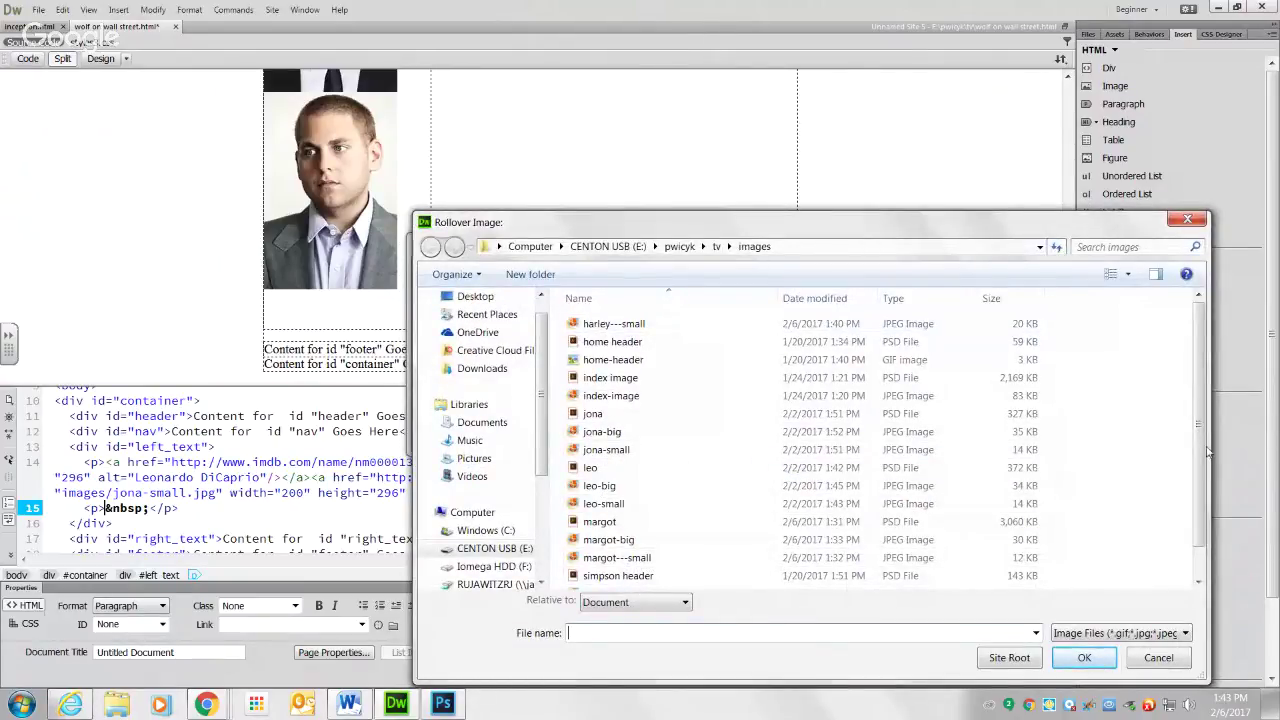
{"action": "scroll", "coordinate": [1203, 462], "scroll_direction": "down", "scroll_amount": 1}
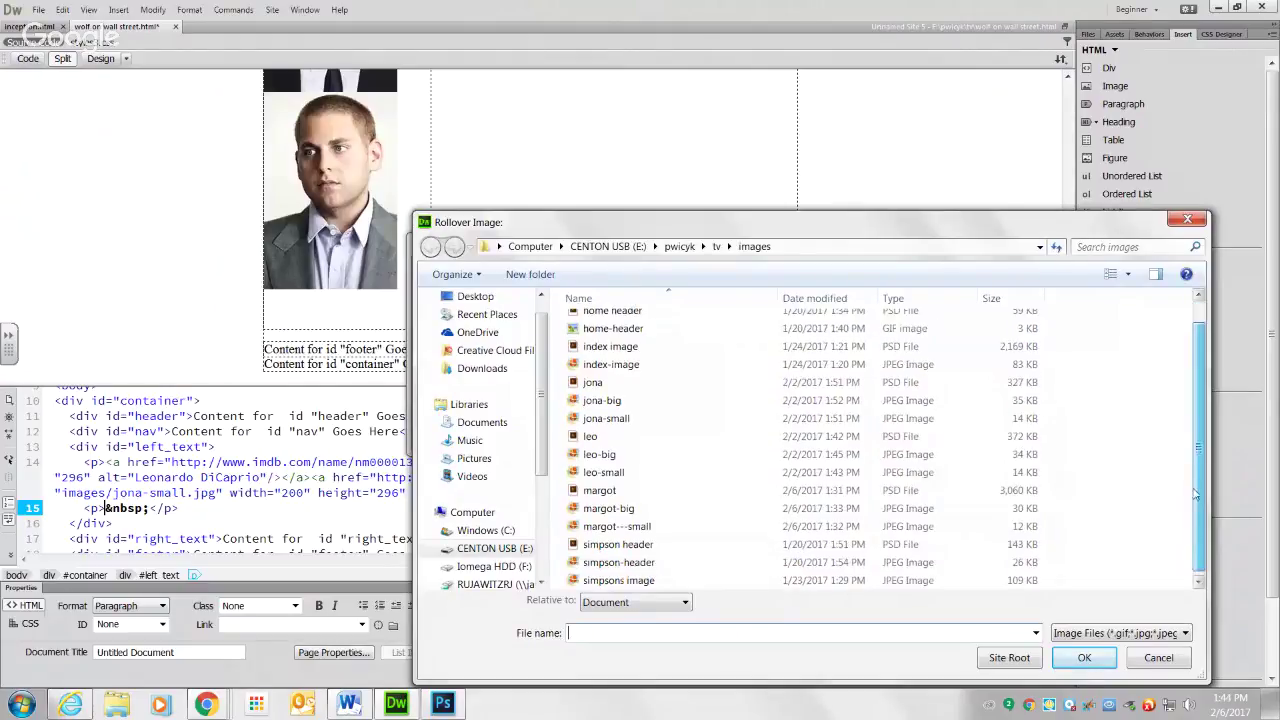
{"action": "scroll", "coordinate": [1203, 462], "scroll_direction": "up", "scroll_amount": 1}
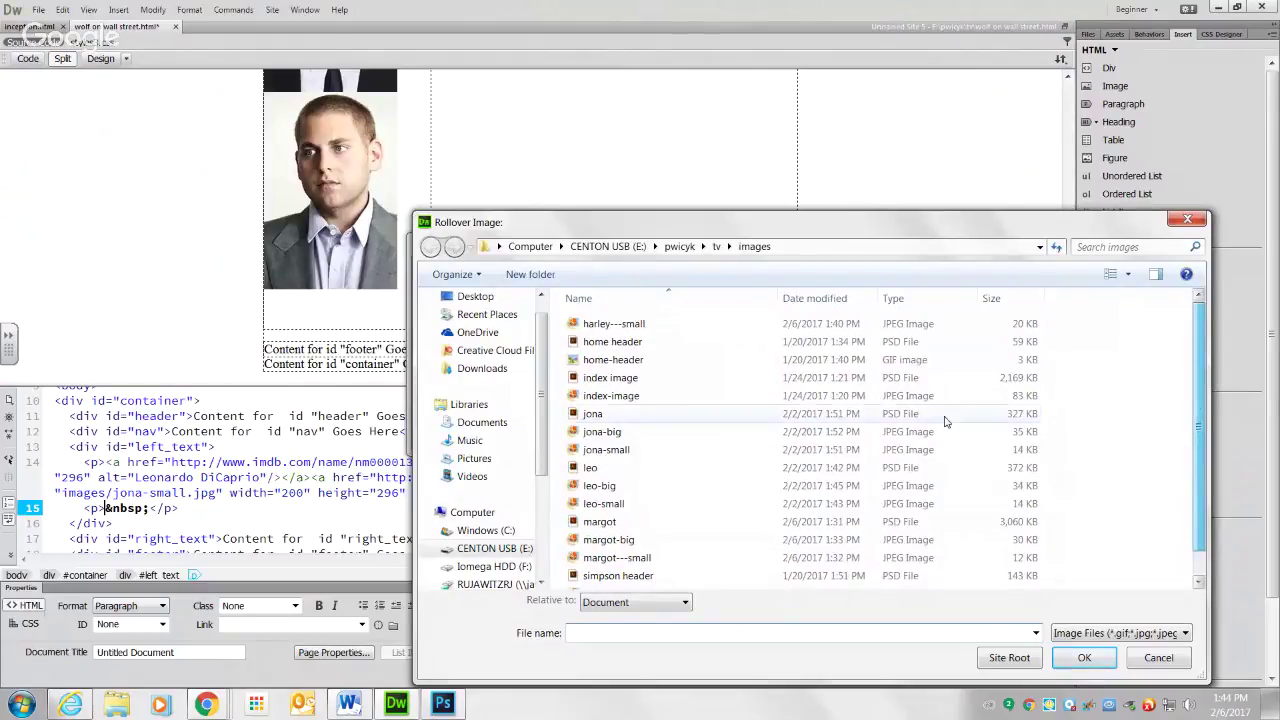
{"action": "left_click", "coordinate": [609, 332]}
{"action": "left_click", "coordinate": [1084, 657]}
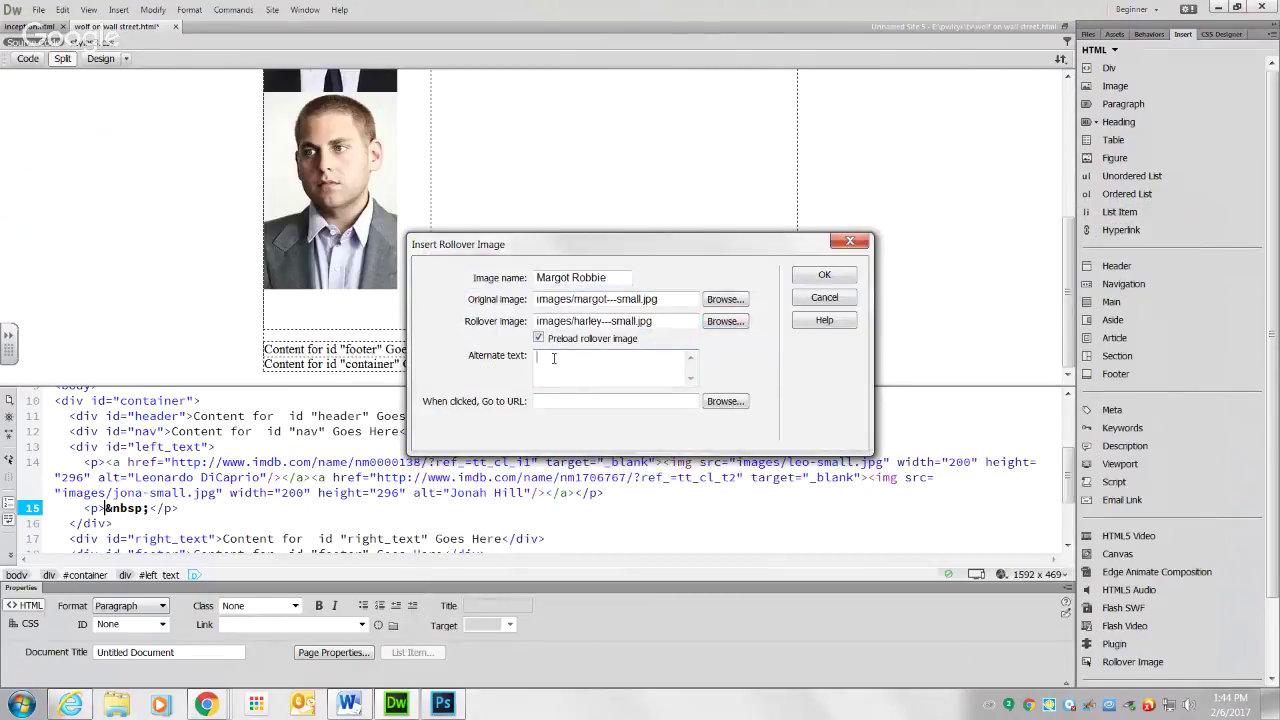
Enter "Margot also played Harley in Suicide Squad" as the rollover image's alternate text
{"action": "type", "text": "Ma"}
{"action": "type", "text": "rgot also play"}
{"action": "type", "text": "ed Harl"}
{"action": "type", "text": "ey in Sui"}
{"action": "type", "text": "cide "}
{"action": "type", "text": "Squad"}
Switch to Chrome, return to the top of Margot Robbie's IMDb page and copy its web address
{"action": "left_click", "coordinate": [563, 399]}
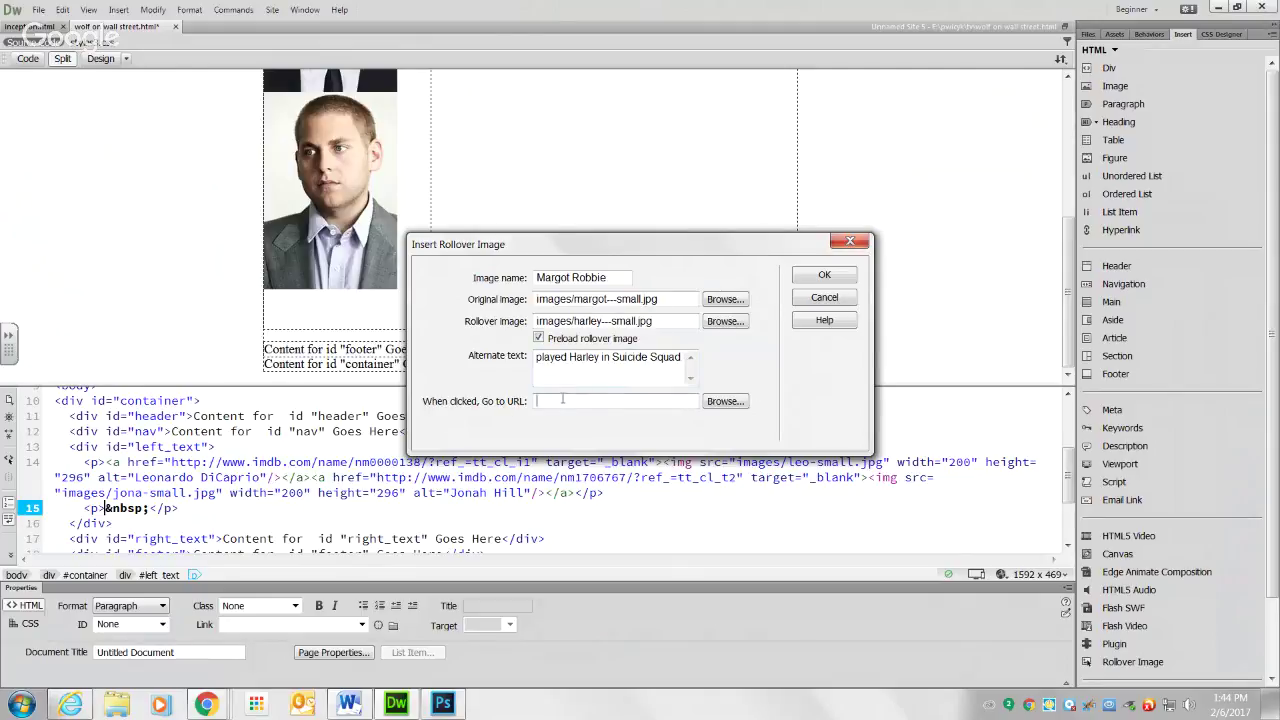
{"action": "left_click", "coordinate": [200, 706]}
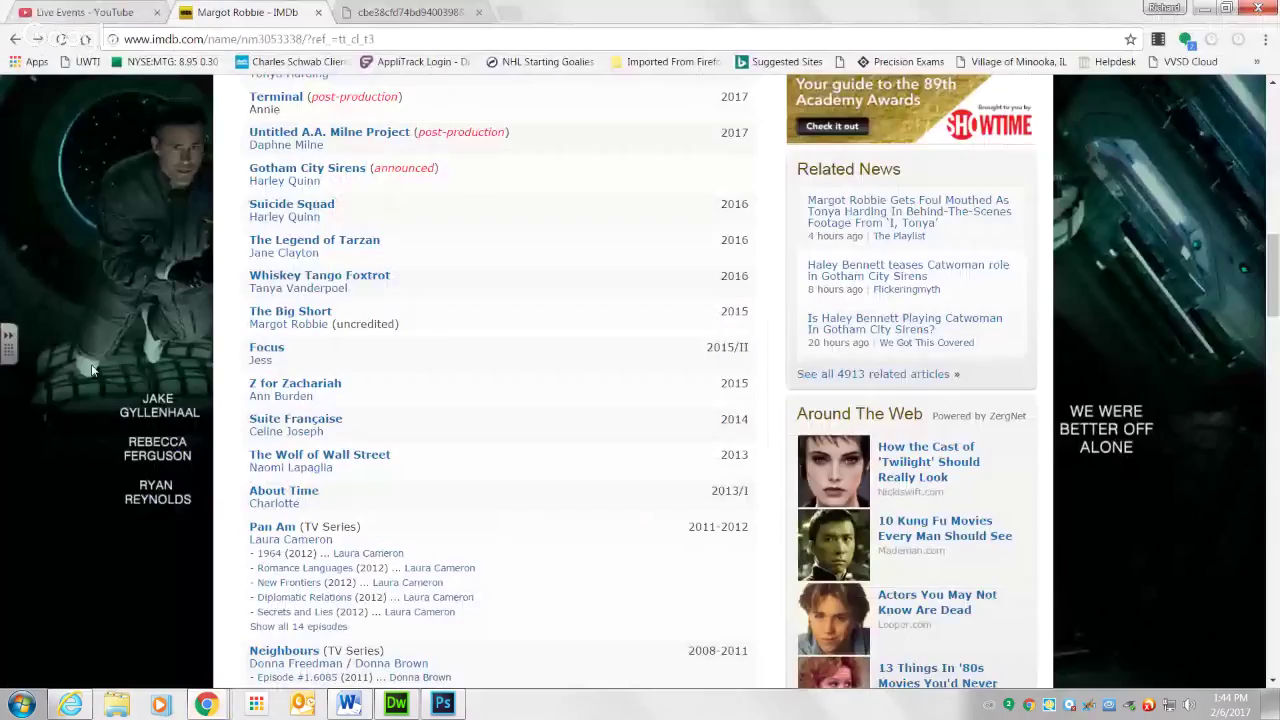
{"action": "left_click", "coordinate": [35, 39]}
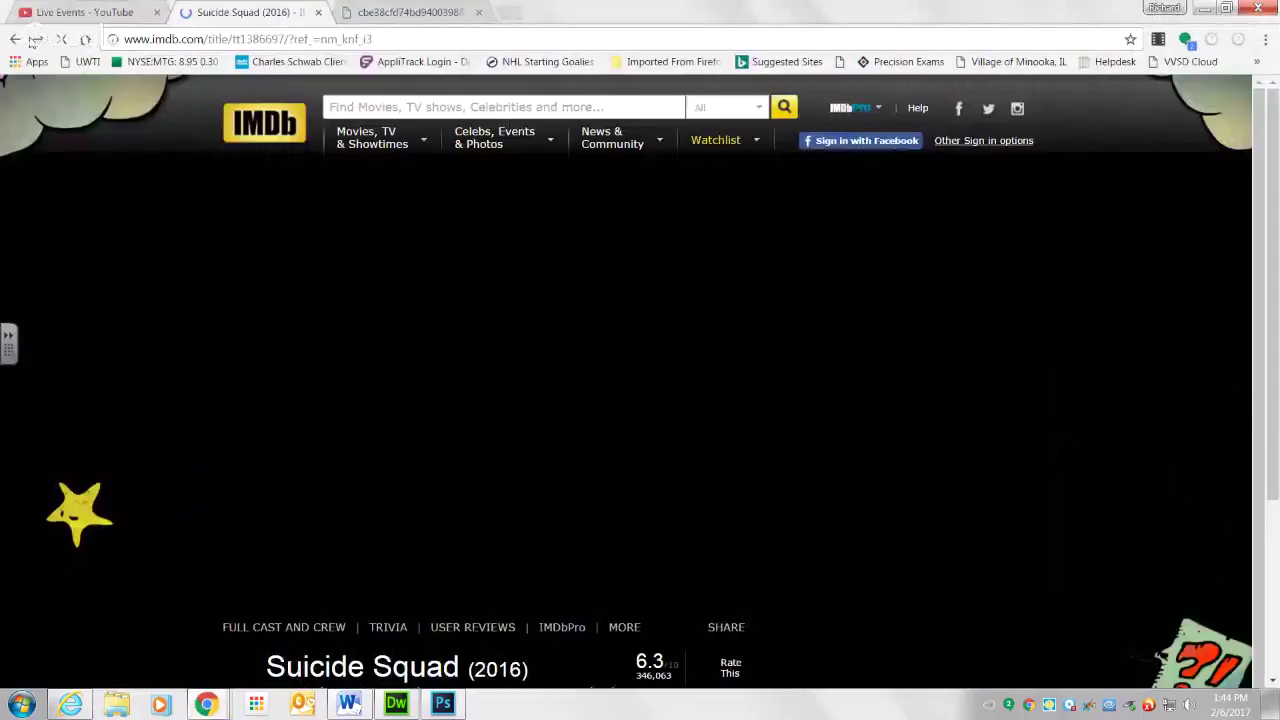
{"action": "left_click", "coordinate": [35, 39]}
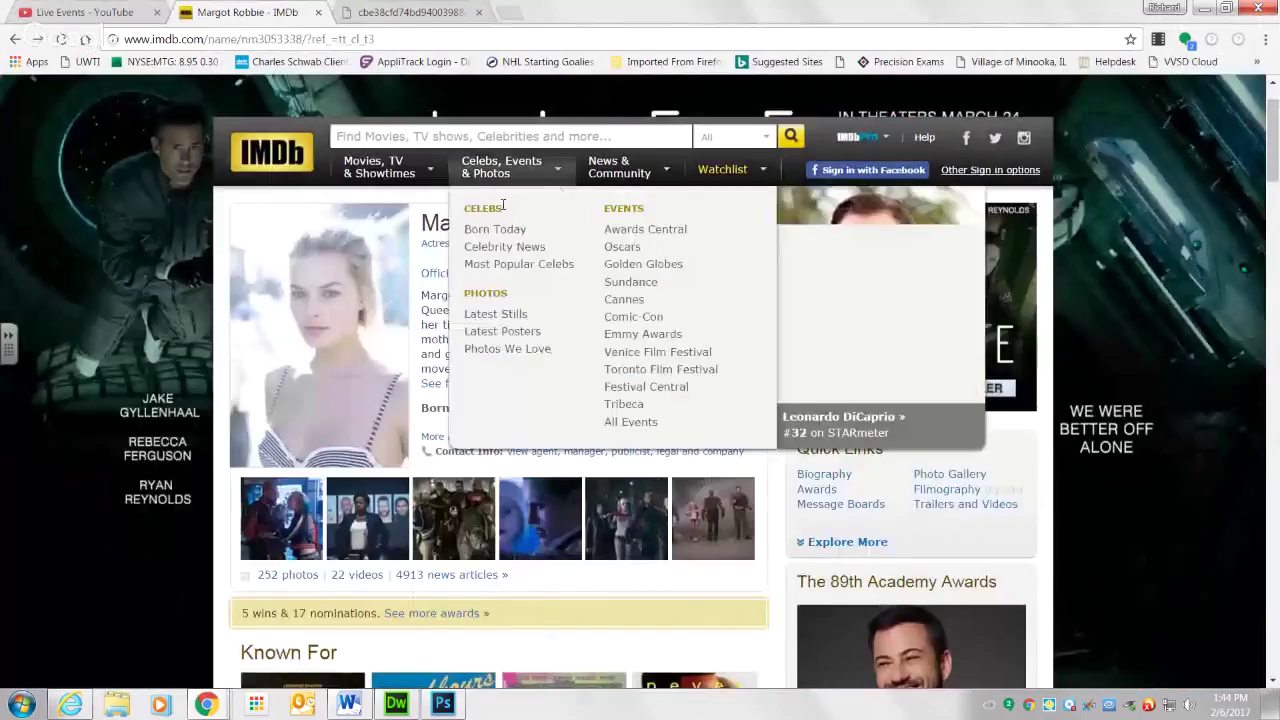
{"action": "left_click", "coordinate": [402, 39]}
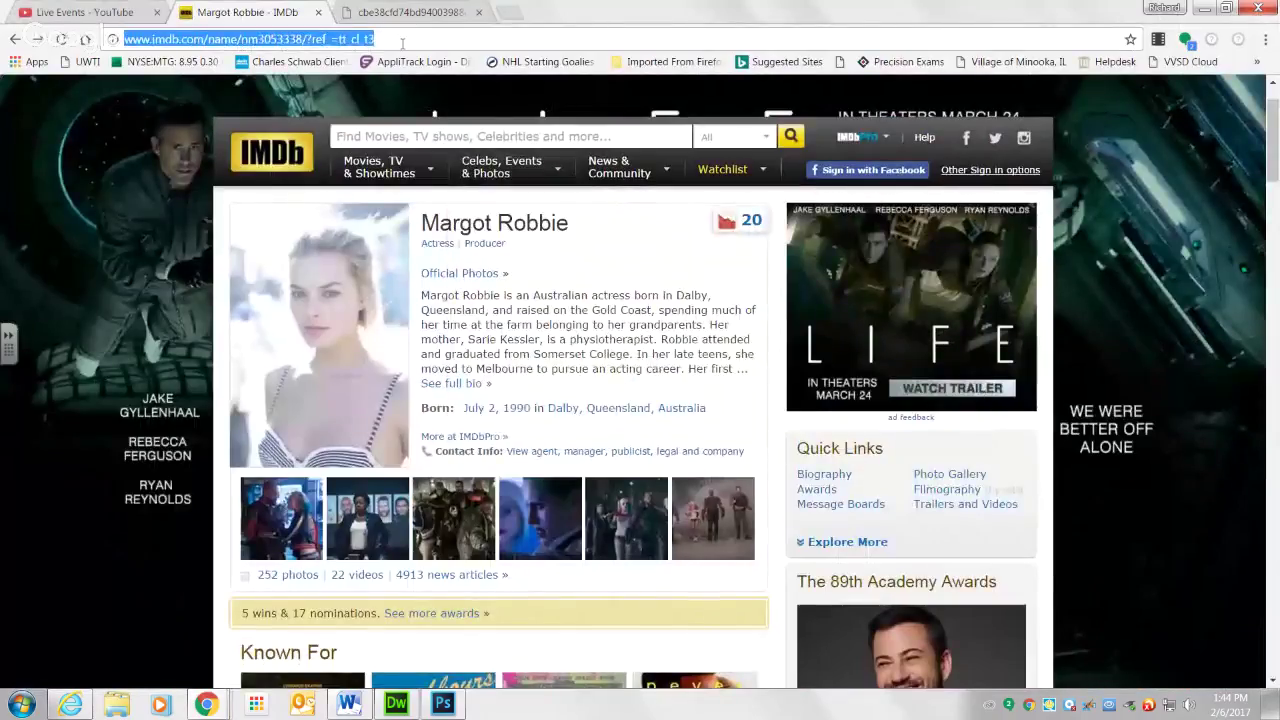
Return to Dreamweaver, paste the copied IMDb address as the rollover's go-to URL and insert the rollover image
{"action": "left_click", "coordinate": [396, 704]}
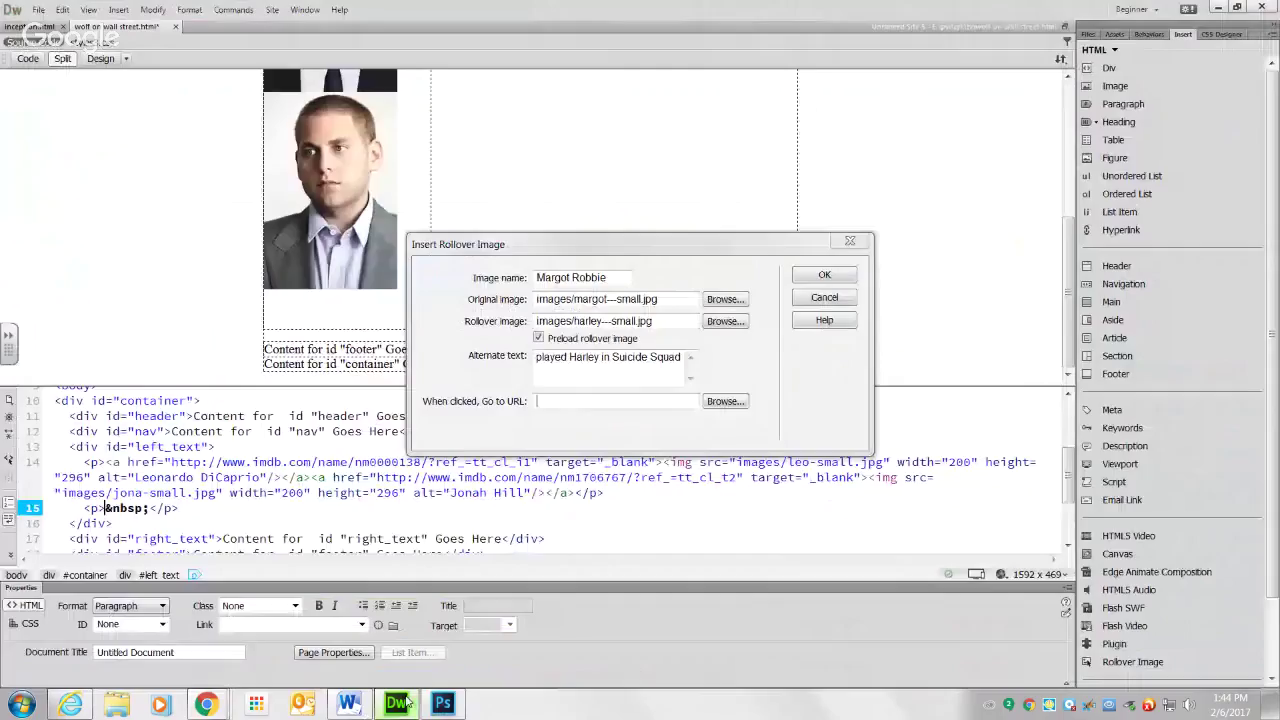
{"action": "left_click", "coordinate": [582, 401]}
{"action": "key", "text": "ctrl+v"}
{"action": "left_click", "coordinate": [826, 276]}
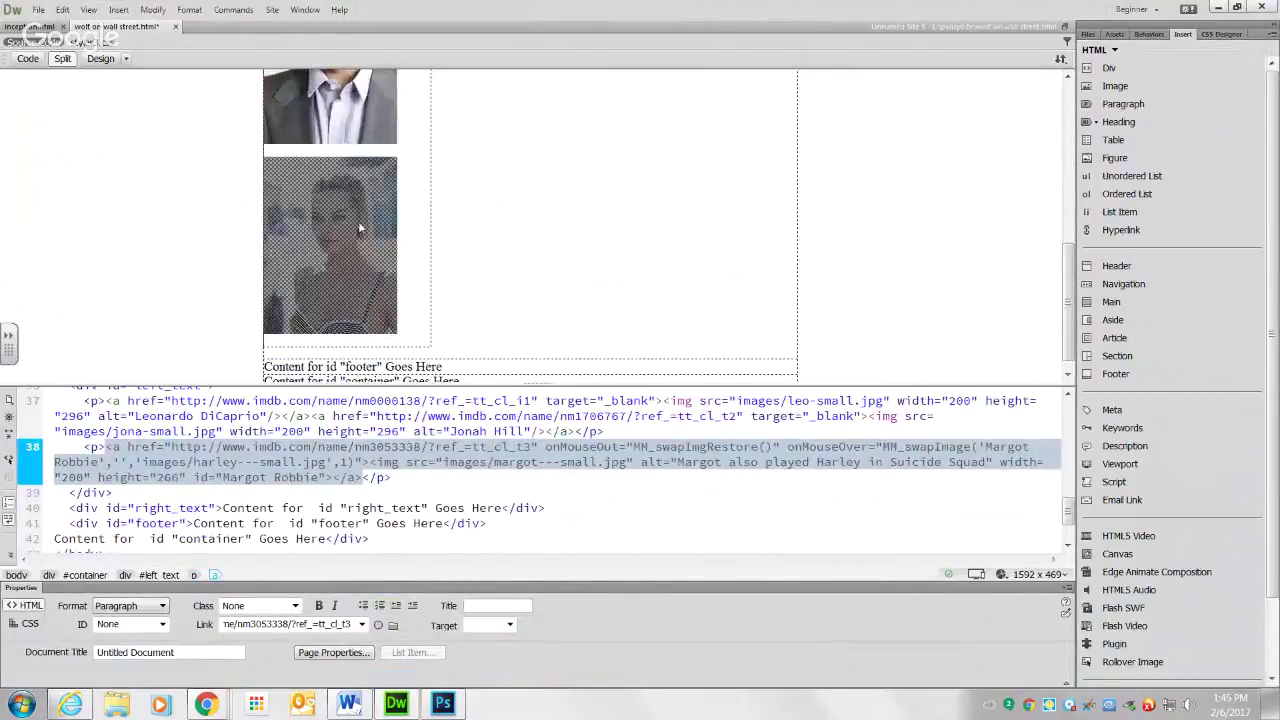
Examine the inserted Margot Robbie image and the link and swap-image code generated for it
{"action": "left_click", "coordinate": [378, 160]}
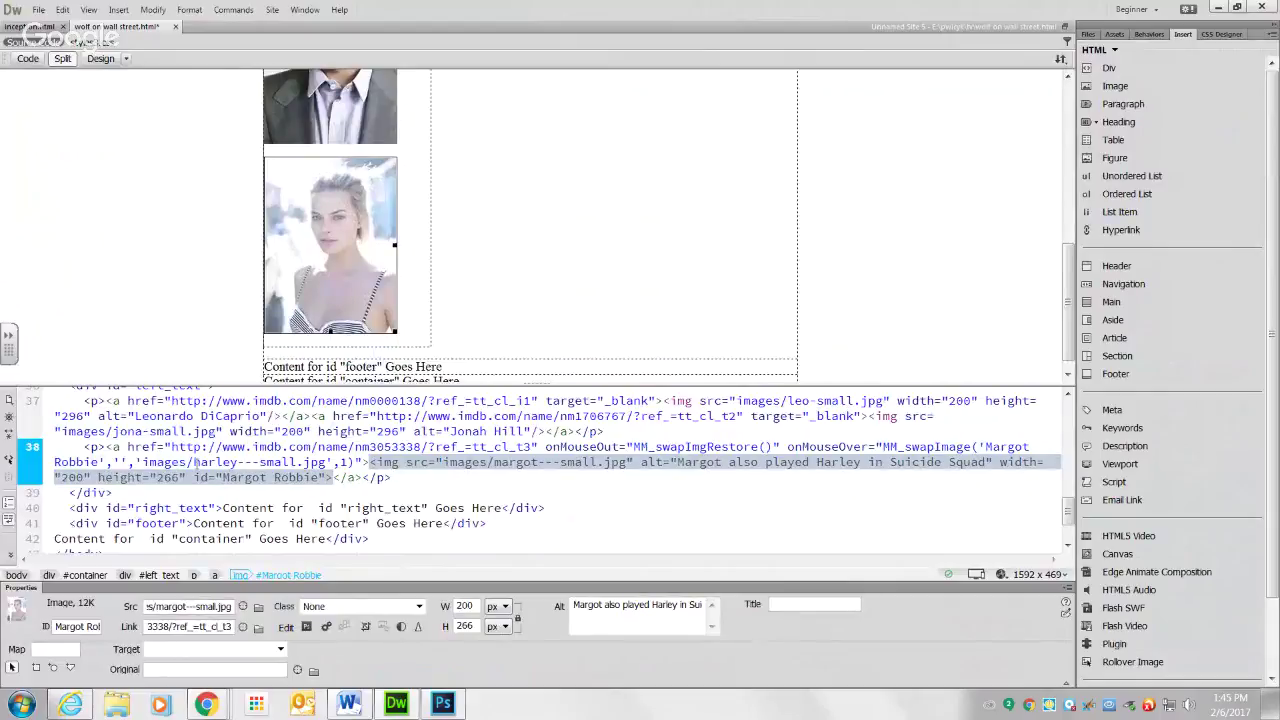
{"action": "left_click_drag", "start_coordinate": [106, 447], "coordinate": [372, 463]}
{"action": "left_click", "coordinate": [448, 480]}
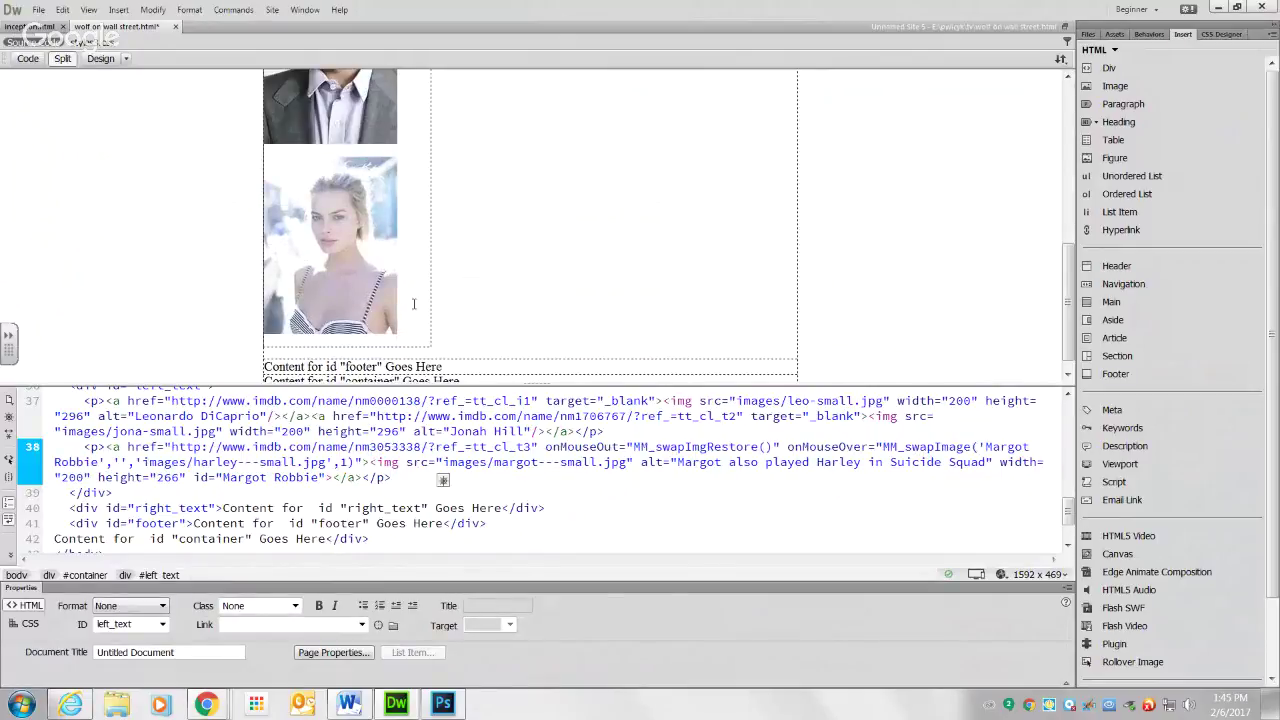
Save the page, preview it in Internet Explorer with blocked content allowed, and test the Margot Robbie rollover and its link
{"action": "key", "text": "ctrl+w"}
{"action": "left_click", "coordinate": [581, 386]}
{"action": "left_click", "coordinate": [70, 706]}
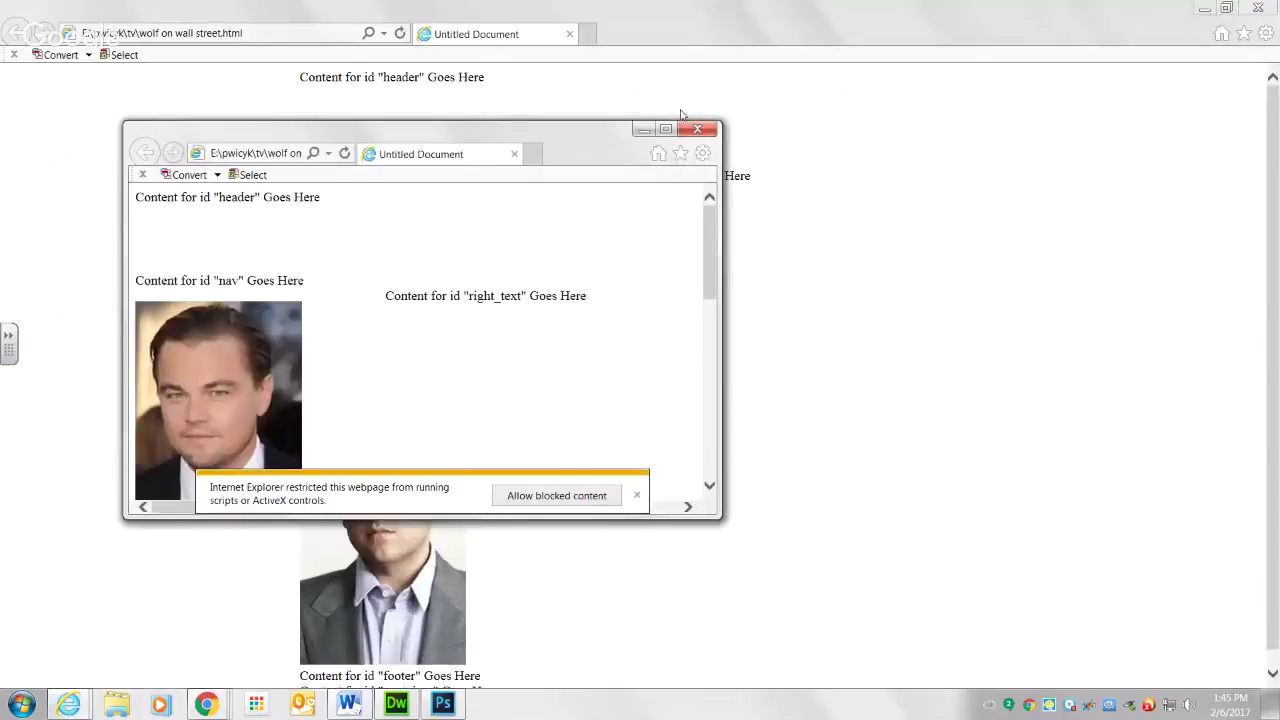
{"action": "left_click", "coordinate": [665, 130]}
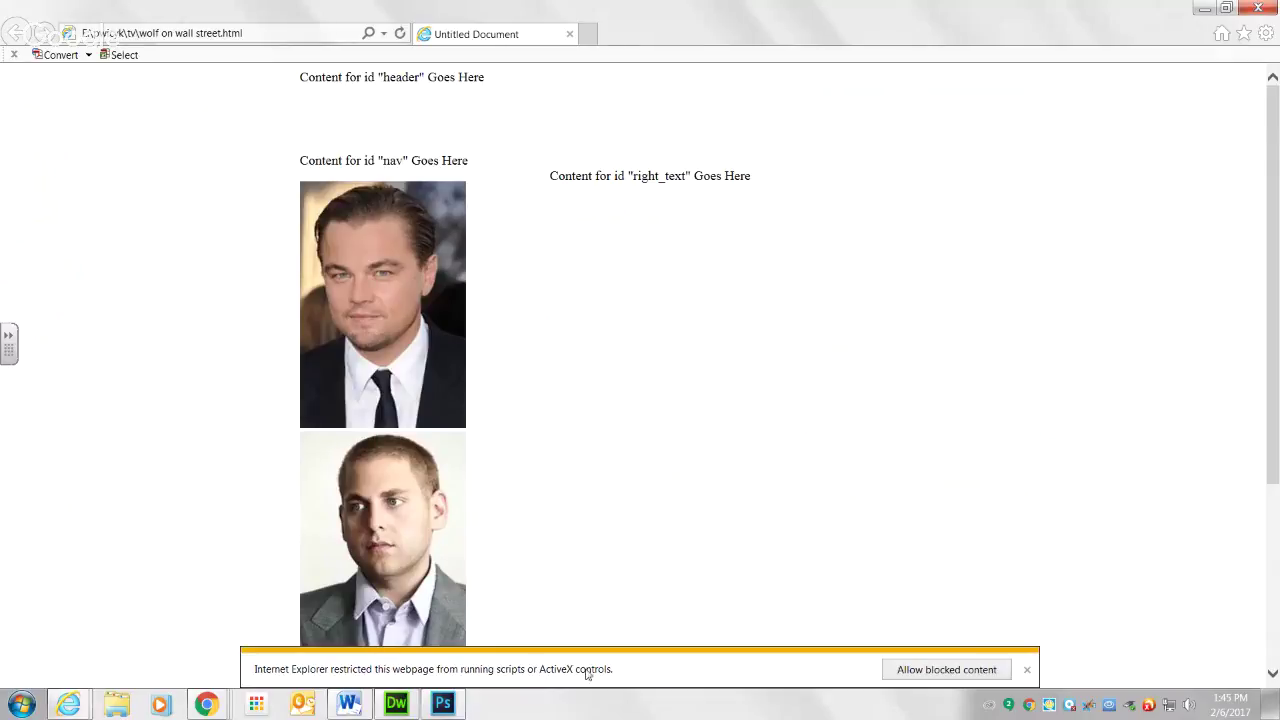
{"action": "left_click", "coordinate": [978, 669]}
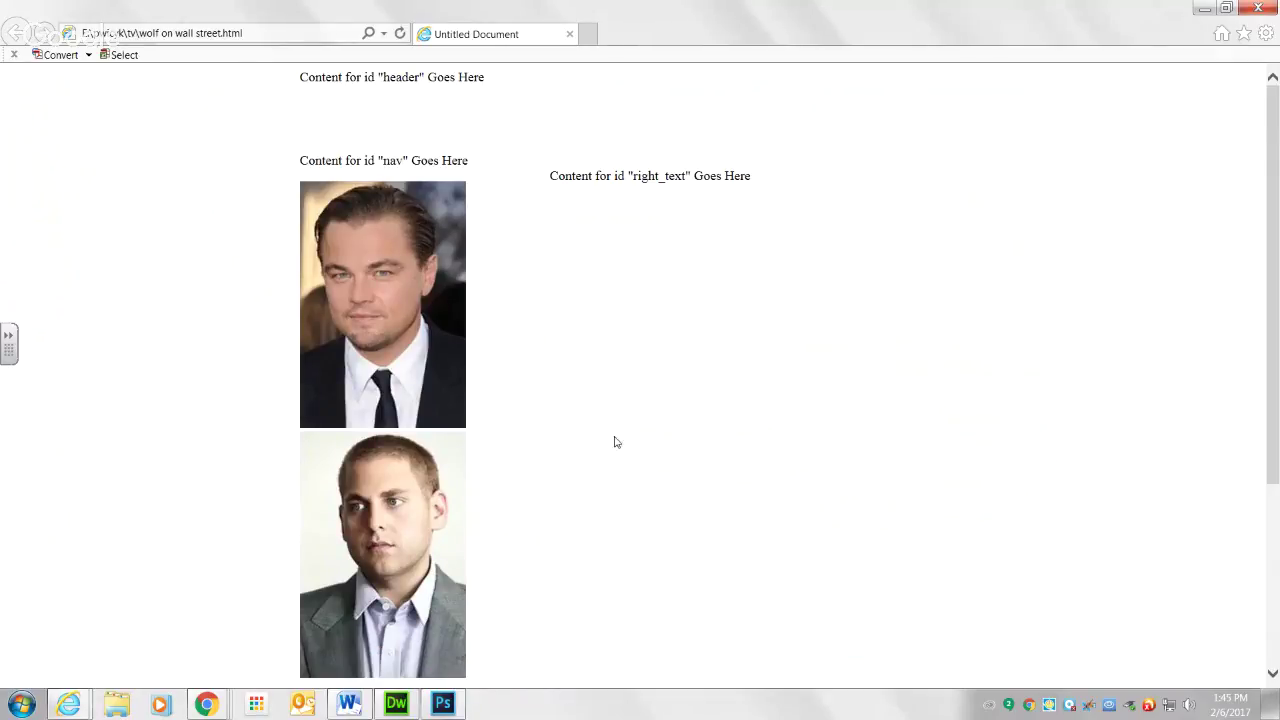
{"action": "scroll", "coordinate": [610, 445], "scroll_direction": "down", "scroll_amount": 3}
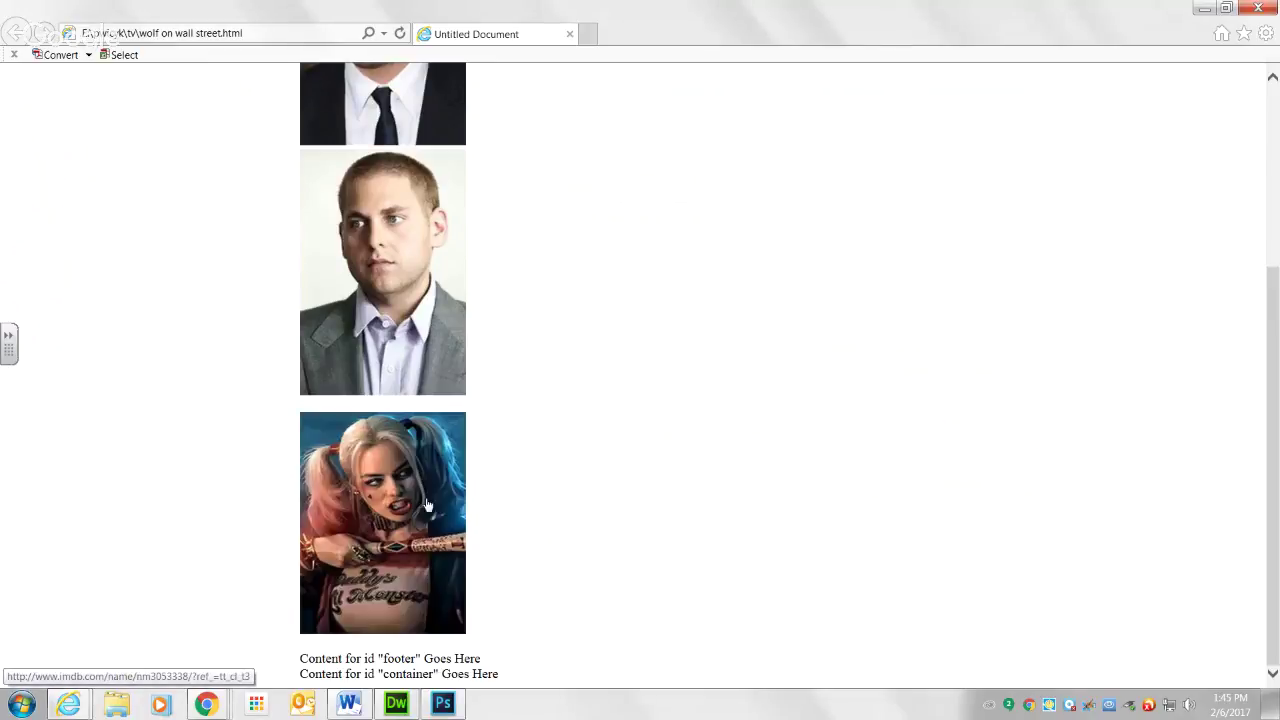
{"action": "left_click", "coordinate": [368, 527]}
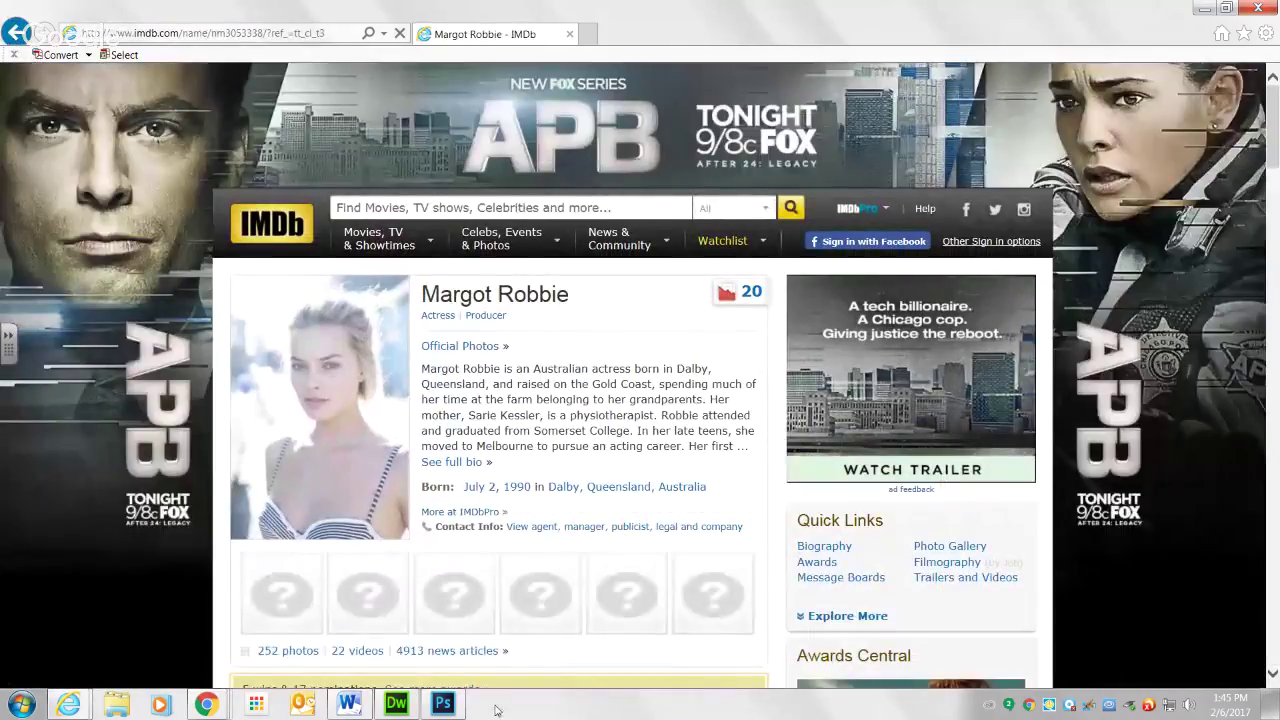
Return to Dreamweaver and move the rollover image out of the left_text div to the end of the body, below the container
{"action": "left_click", "coordinate": [396, 704]}
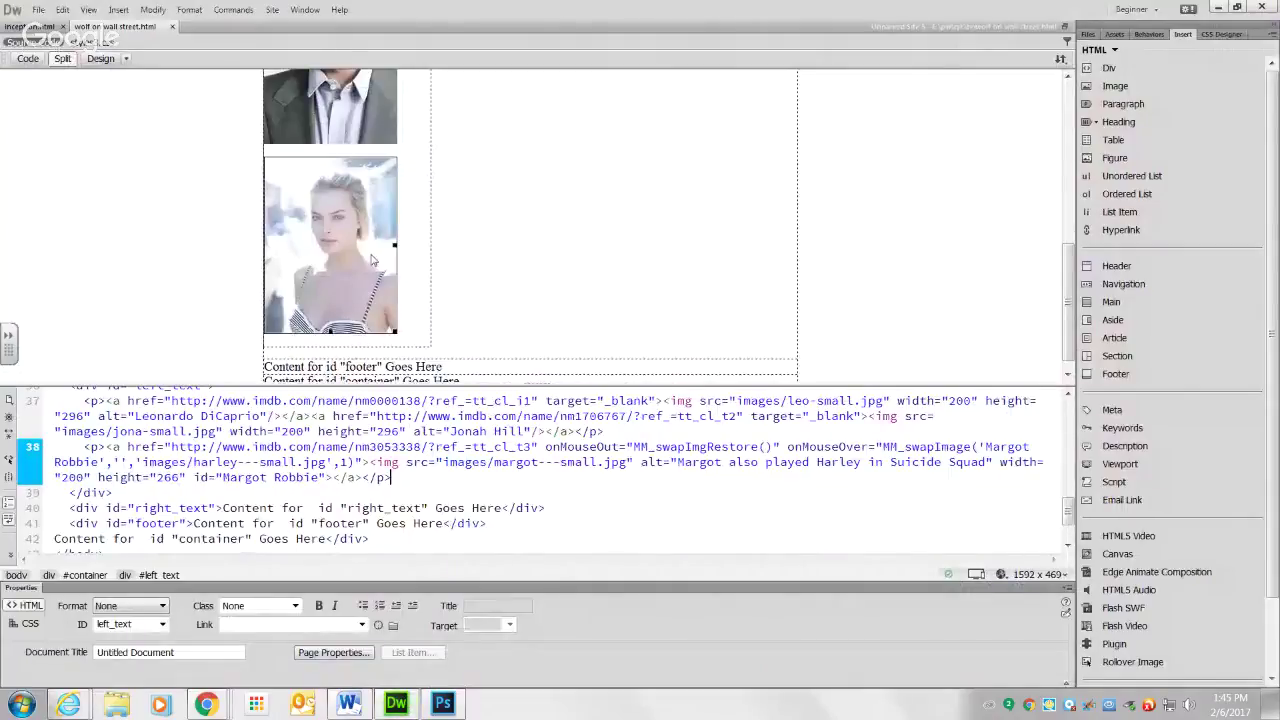
{"action": "left_click_drag", "start_coordinate": [336, 301], "coordinate": [797, 427]}
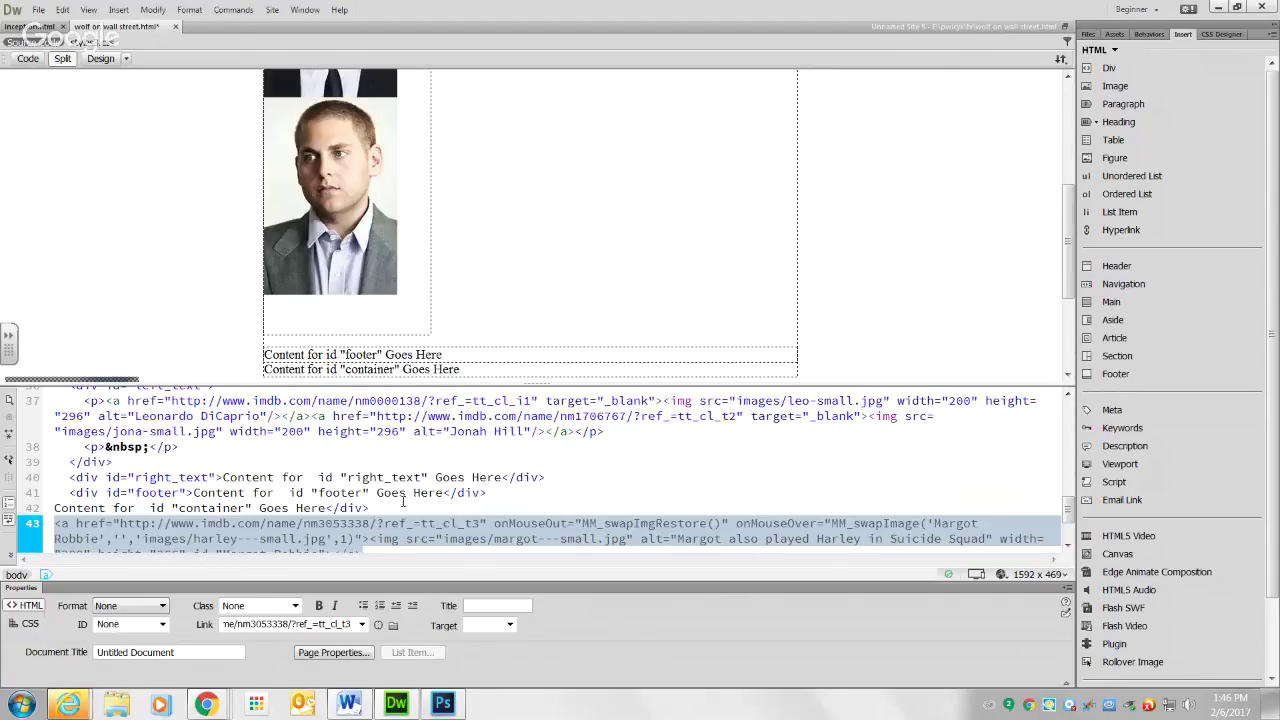
Add target="_blank" to the opening link tag of the rollover image in the code
{"action": "left_click", "coordinate": [409, 541]}
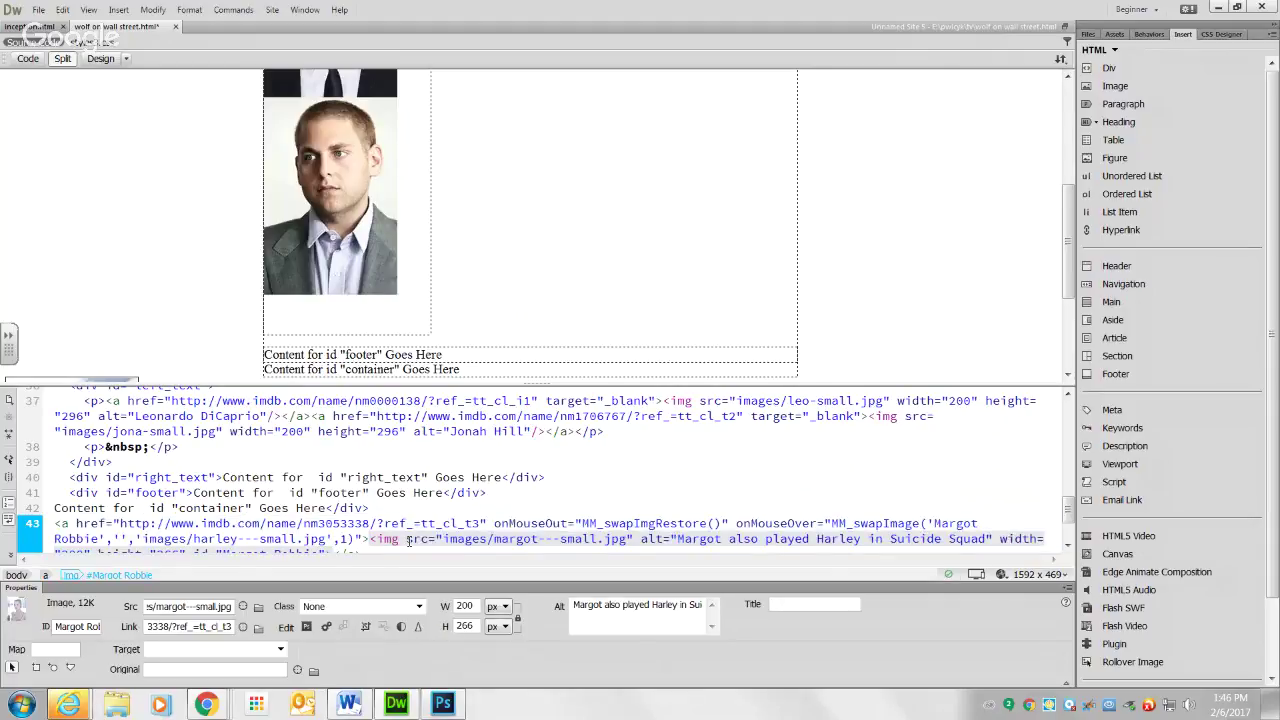
{"action": "scroll", "coordinate": [409, 541], "scroll_direction": "down", "scroll_amount": 1}
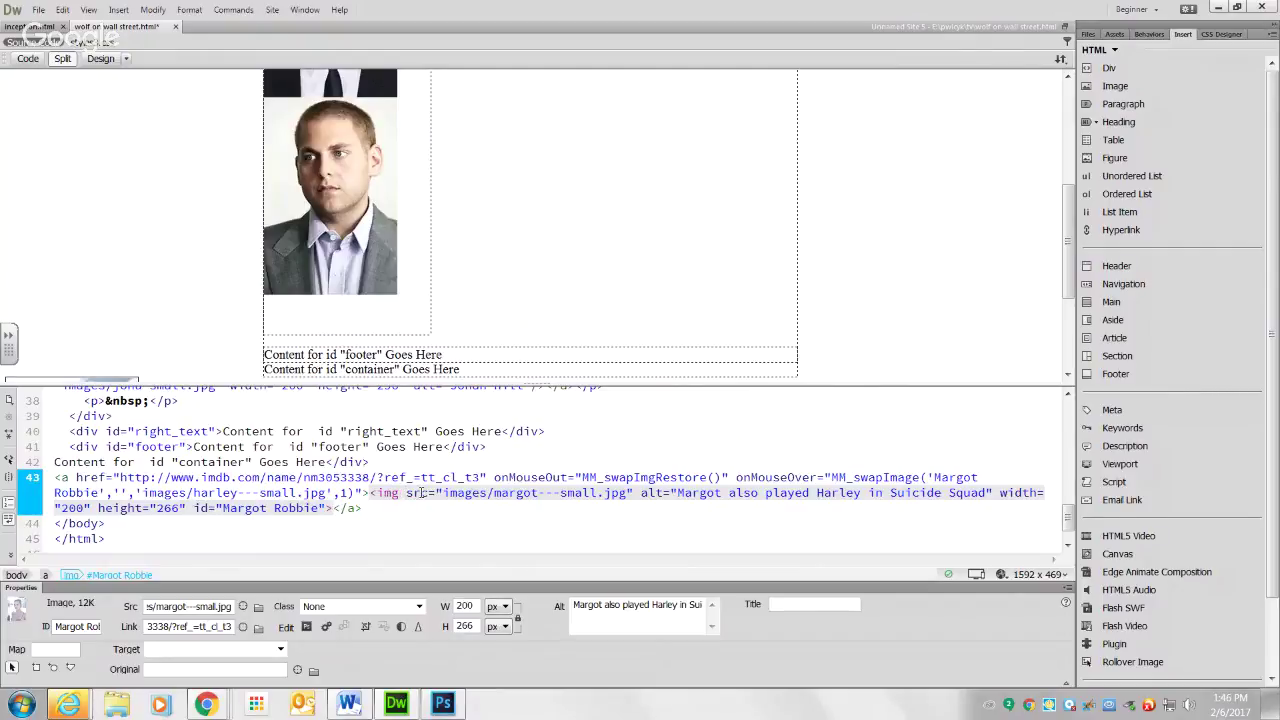
{"action": "left_click", "coordinate": [381, 491]}
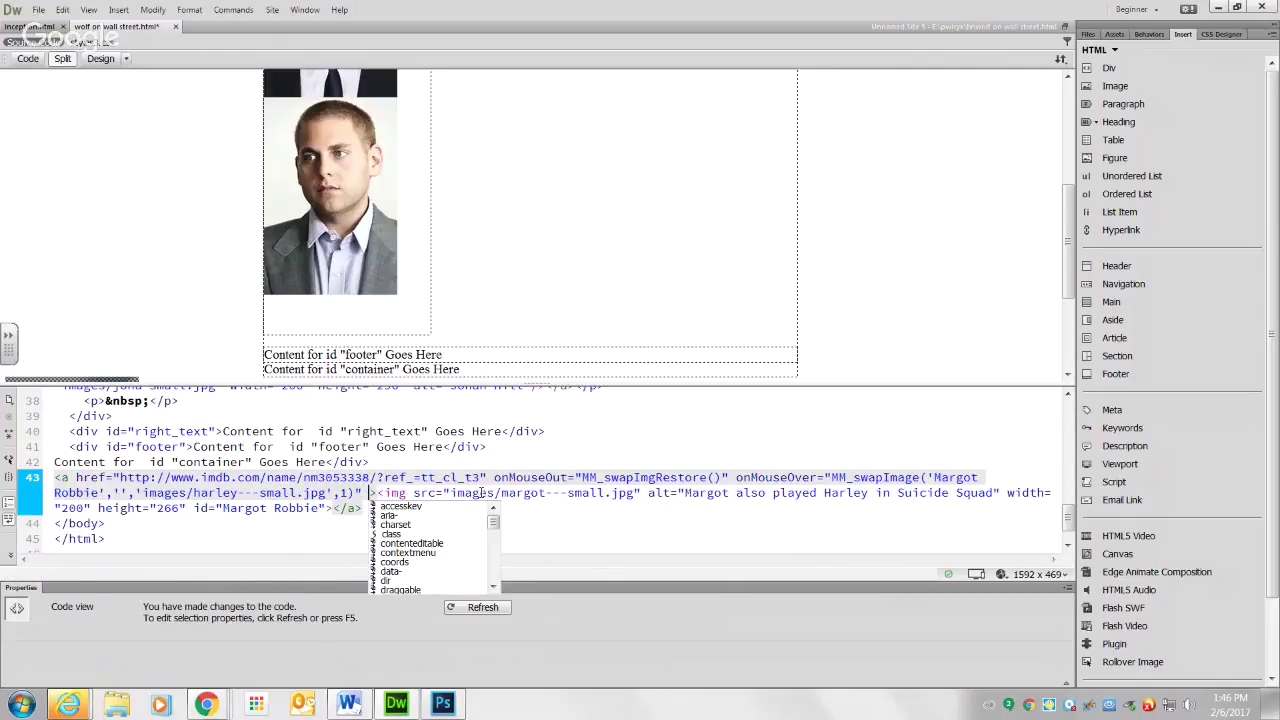
{"action": "type", "text": "tar"}
{"action": "key", "text": "Return"}
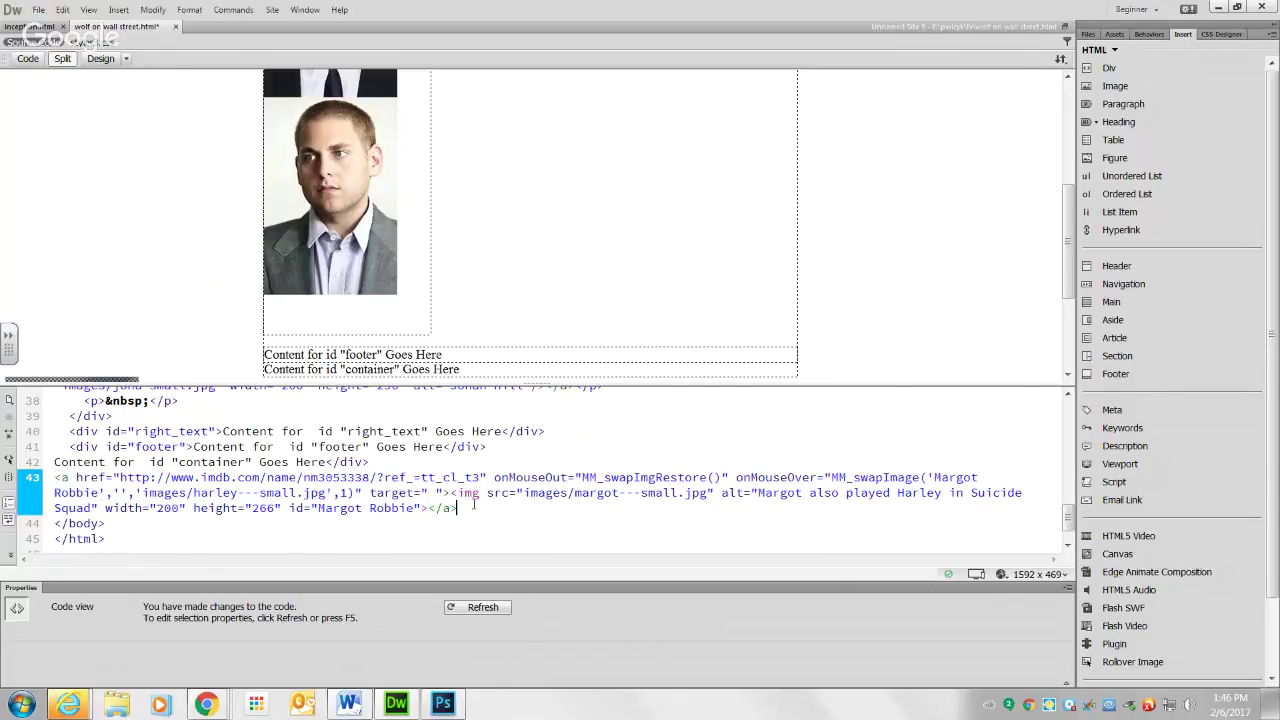
{"action": "left_click", "coordinate": [437, 493]}
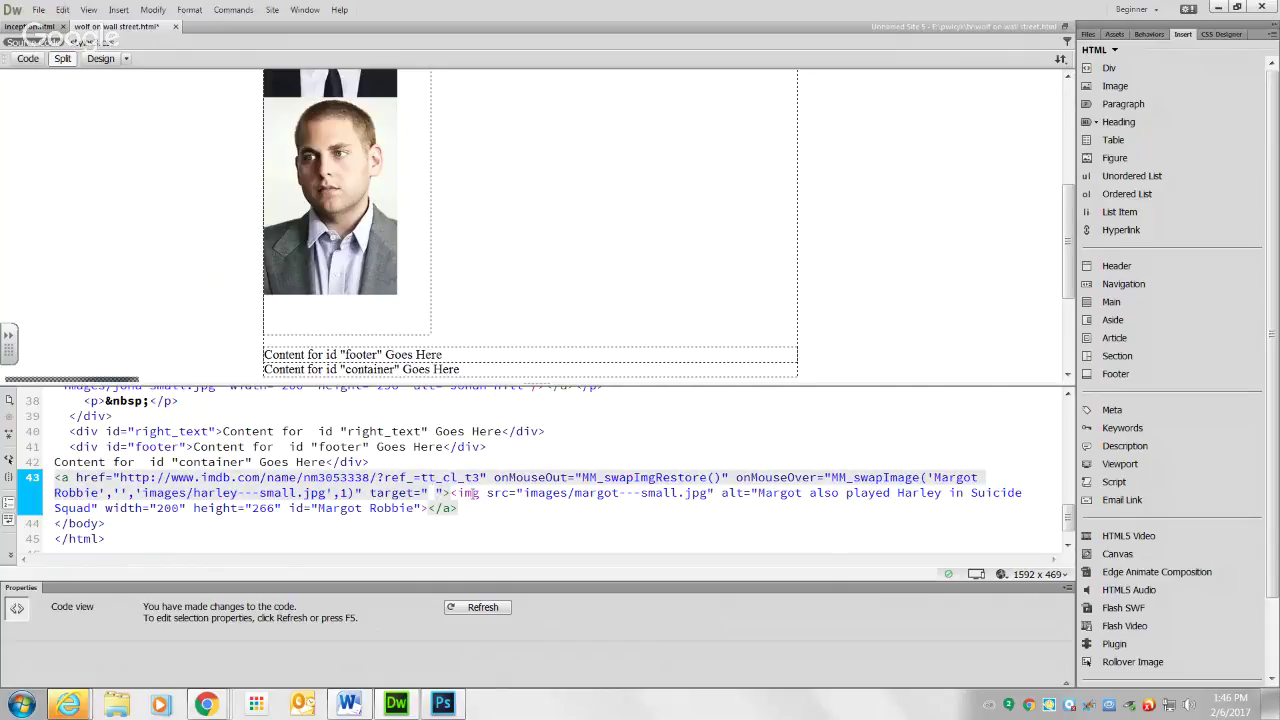
{"action": "key", "text": "BackSpace"}
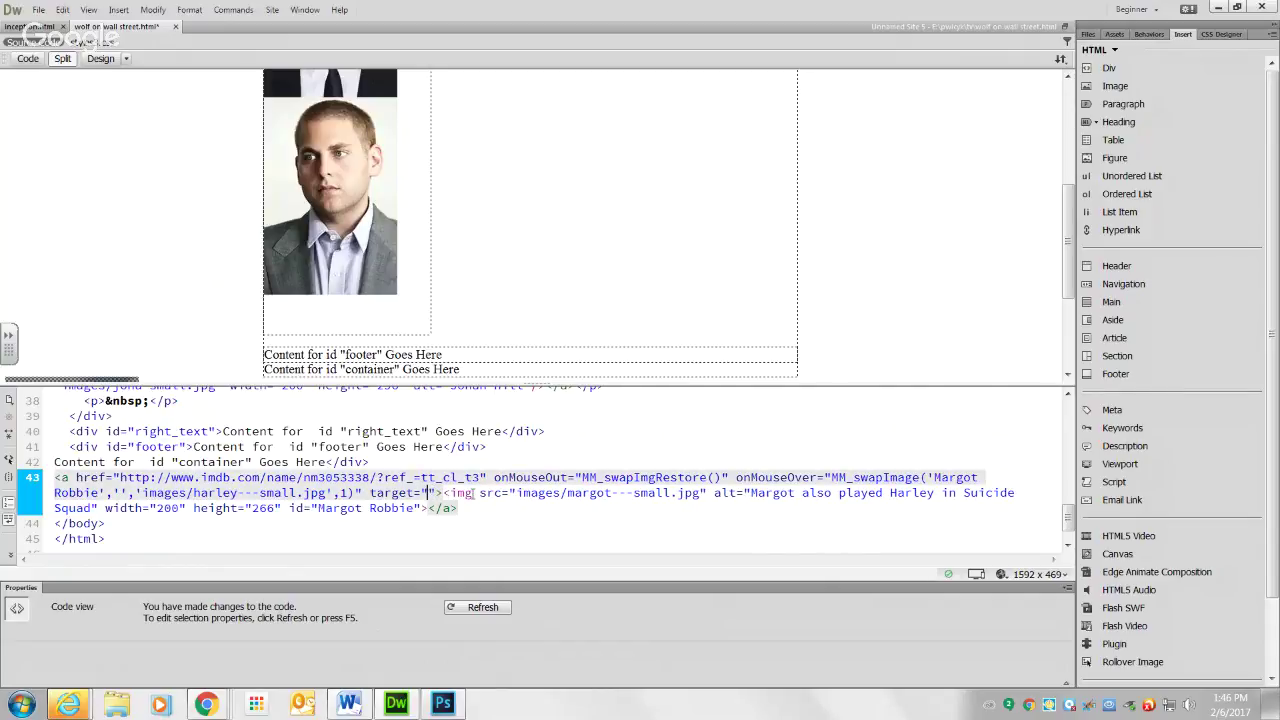
{"action": "type", "text": "_blank"}
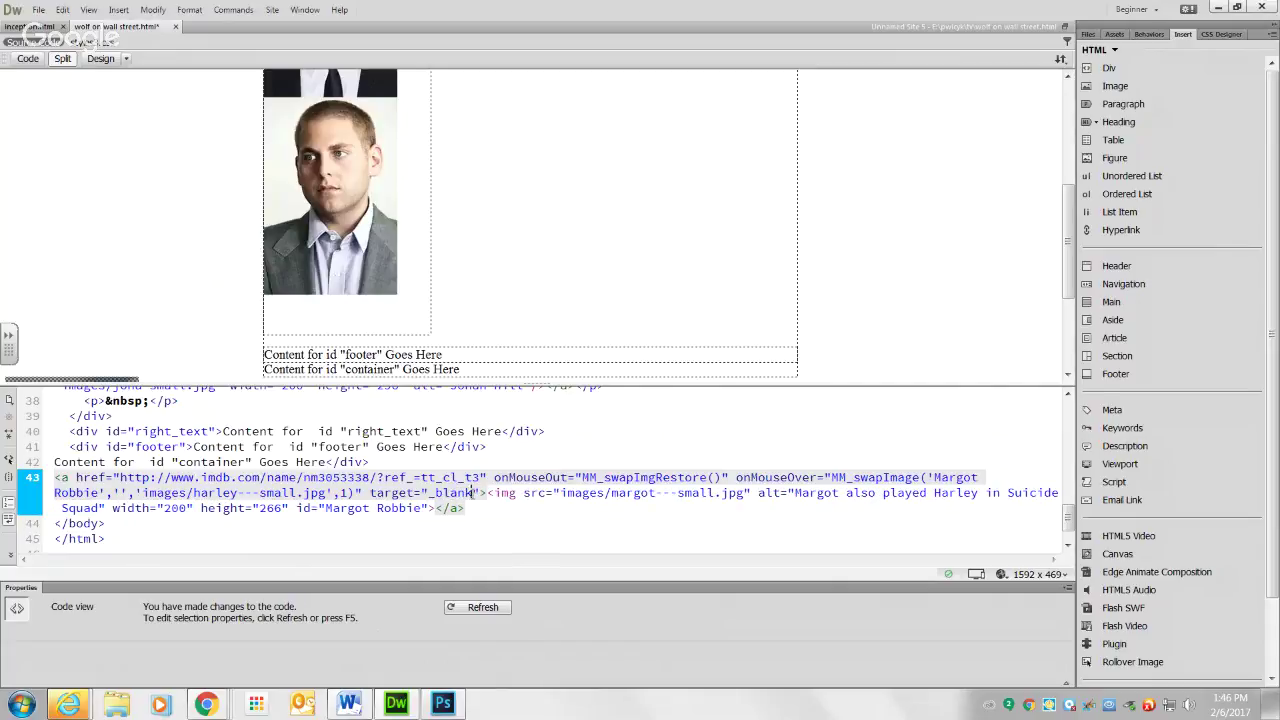
Save and preview the page in Internet Explorer, follow the rollover image's link, and minimize the browser
{"action": "key", "text": "F12"}
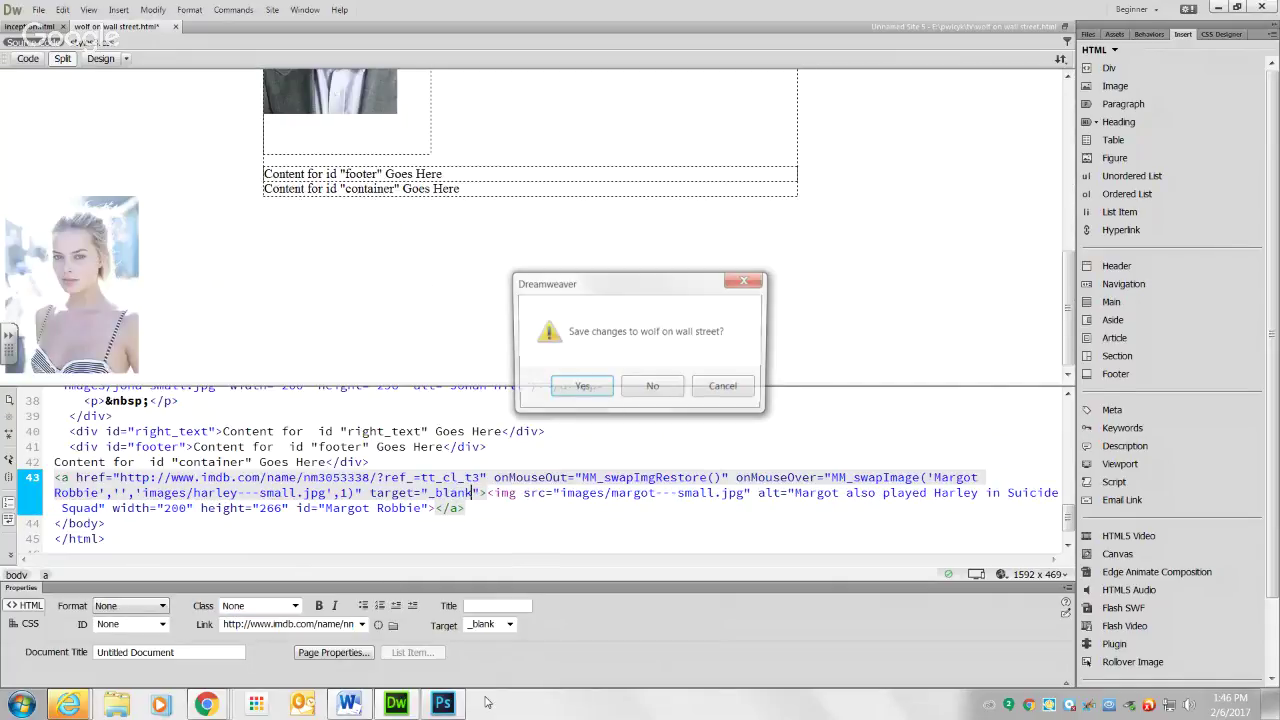
{"action": "key", "text": "Return"}
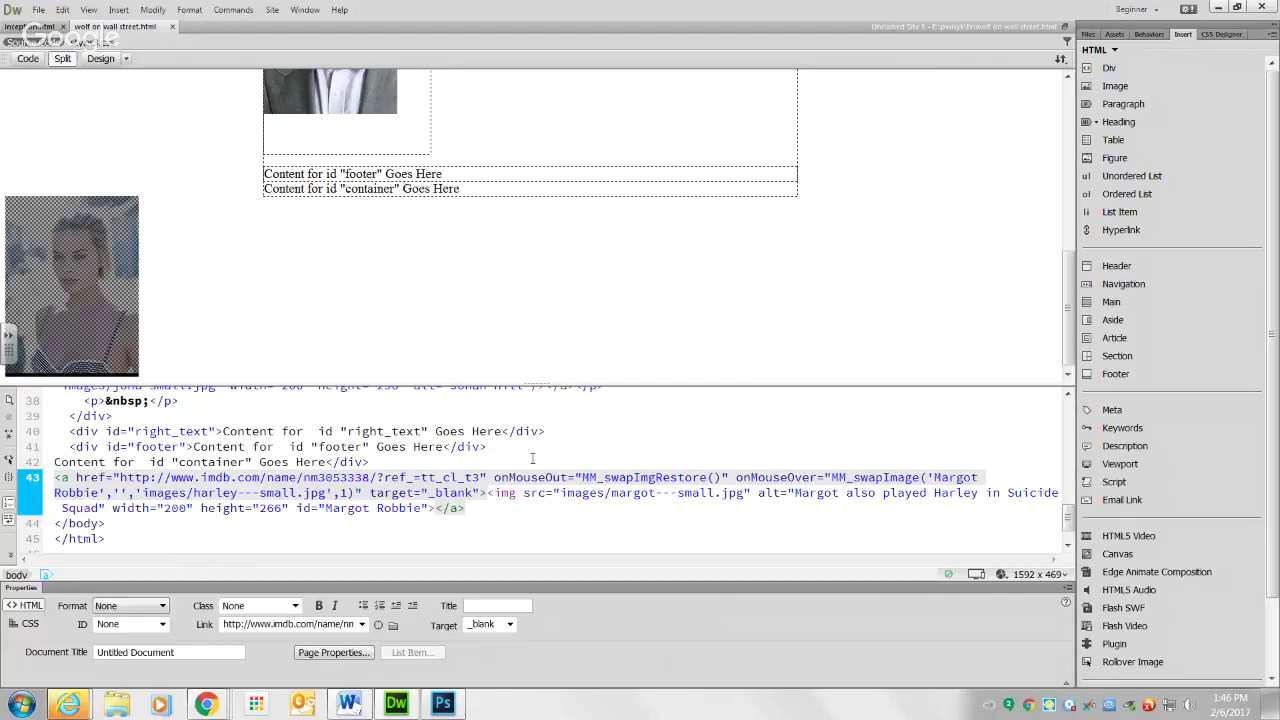
{"action": "scroll", "coordinate": [428, 371], "scroll_direction": "down", "scroll_amount": 6}
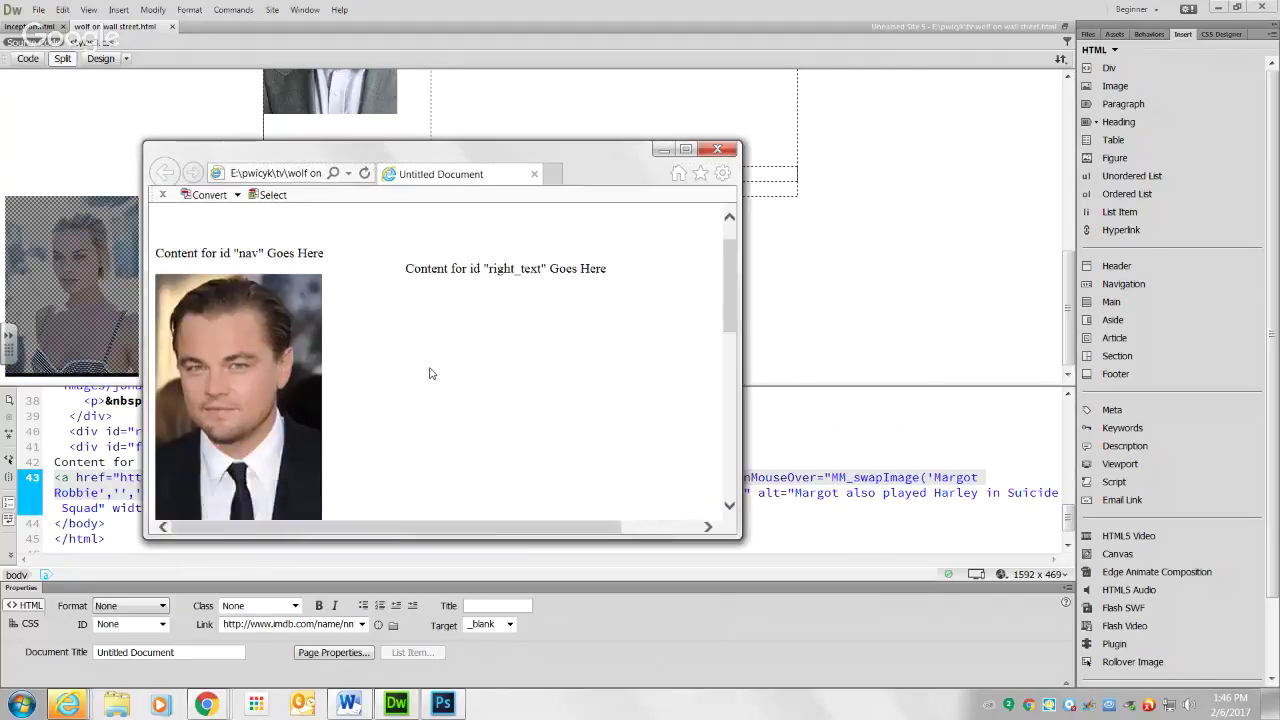
{"action": "left_click", "coordinate": [290, 440]}
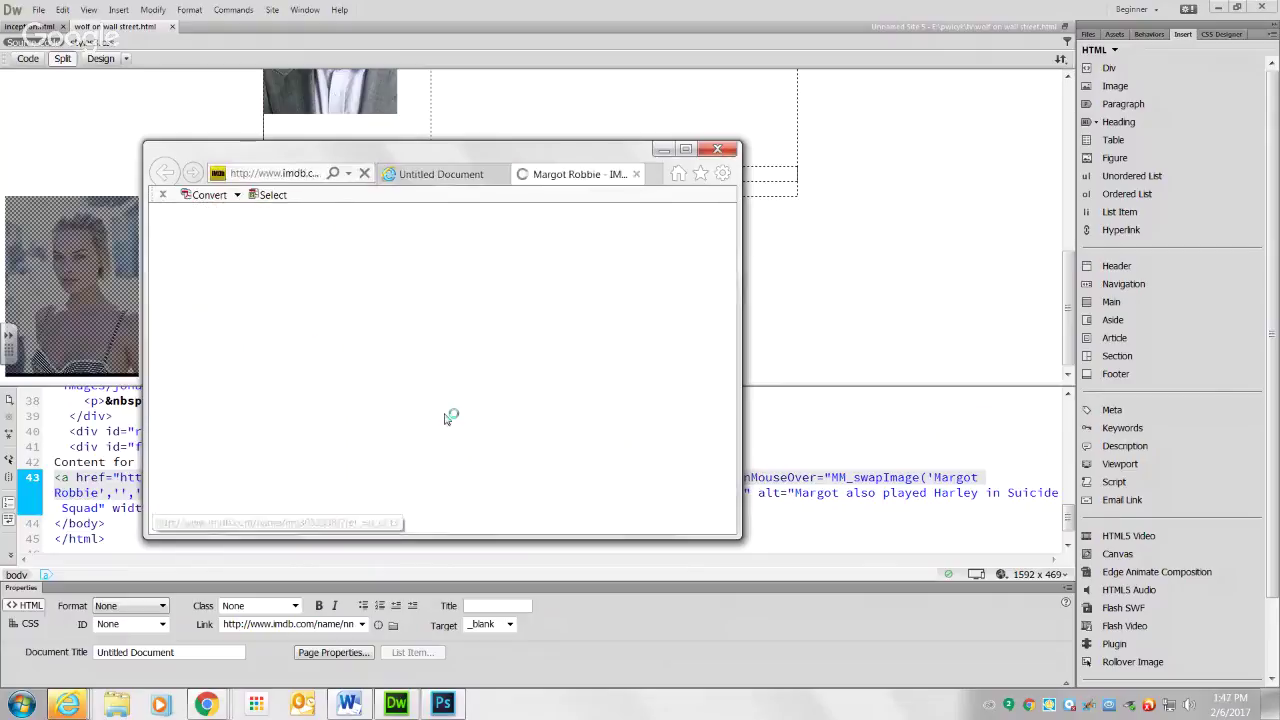
{"action": "left_click", "coordinate": [663, 149]}
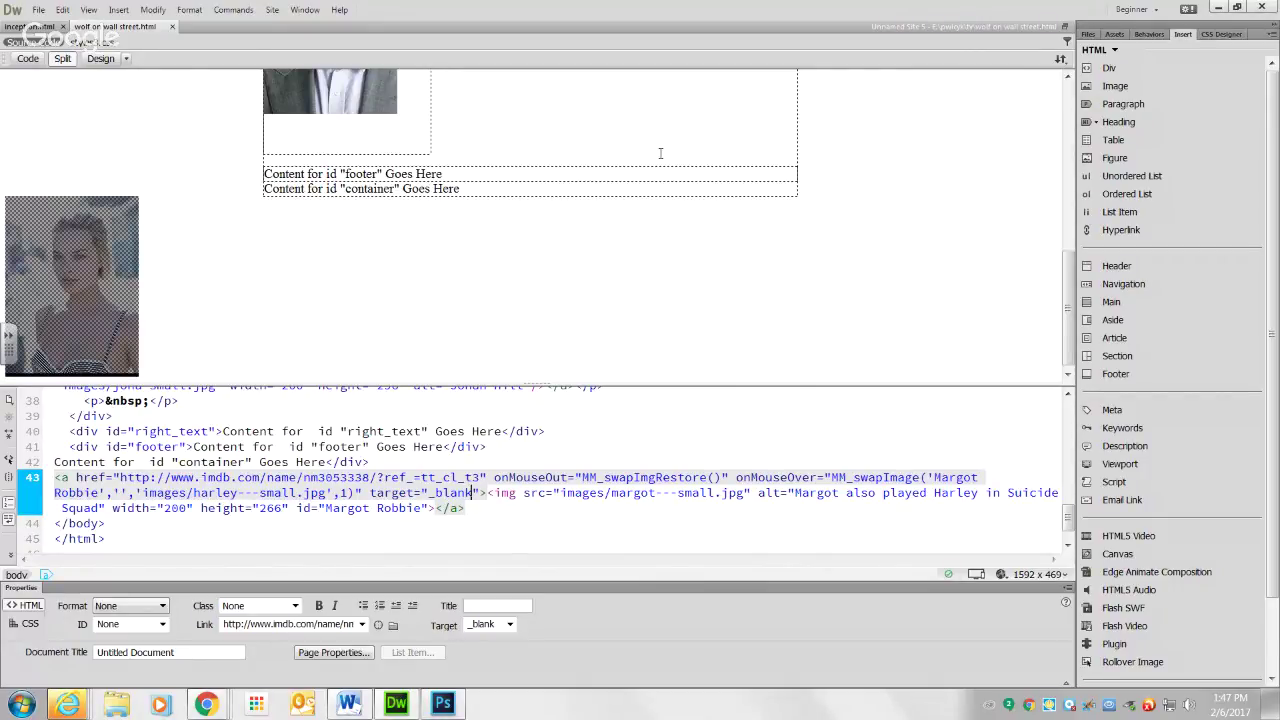
{"action": "scroll", "coordinate": [151, 283], "scroll_direction": "down", "scroll_amount": 1}
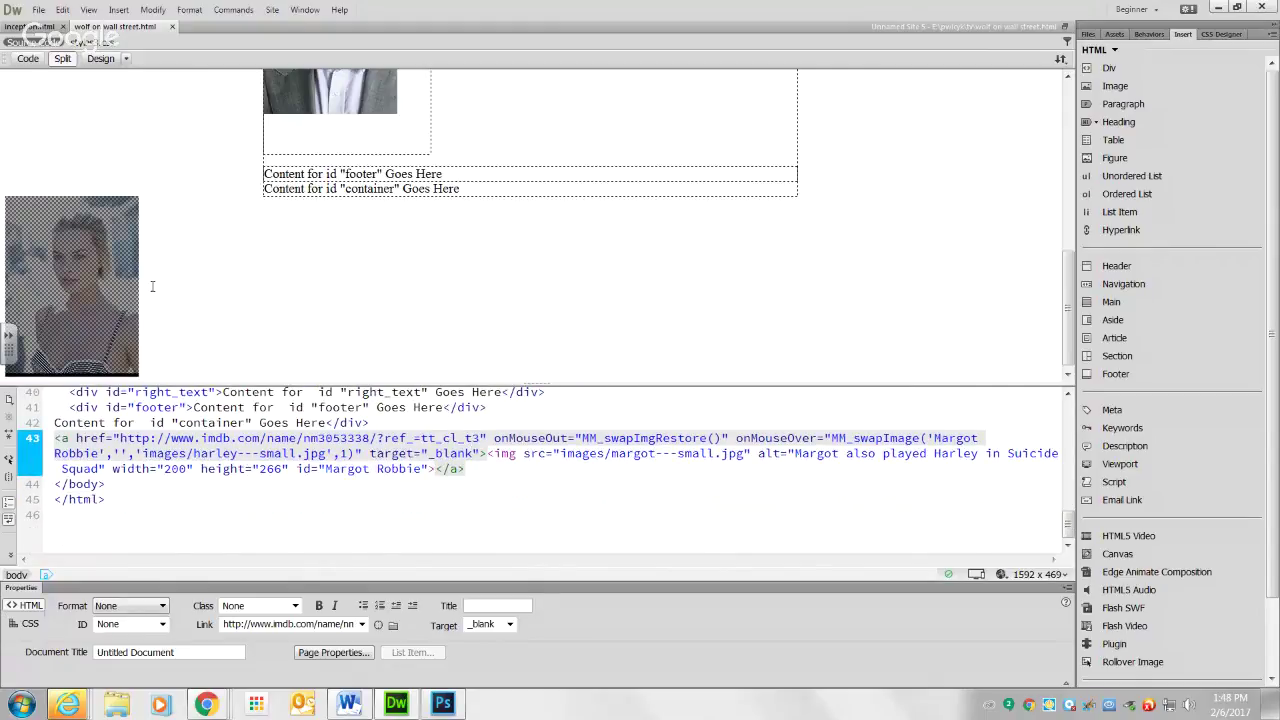
{"action": "scroll", "coordinate": [172, 265], "scroll_direction": "up", "scroll_amount": 2}
{"action": "left_click", "coordinate": [322, 142]}
{"action": "scroll", "coordinate": [328, 180], "scroll_direction": "up", "scroll_amount": 3}
{"action": "scroll", "coordinate": [300, 200], "scroll_direction": "down", "scroll_amount": 3}
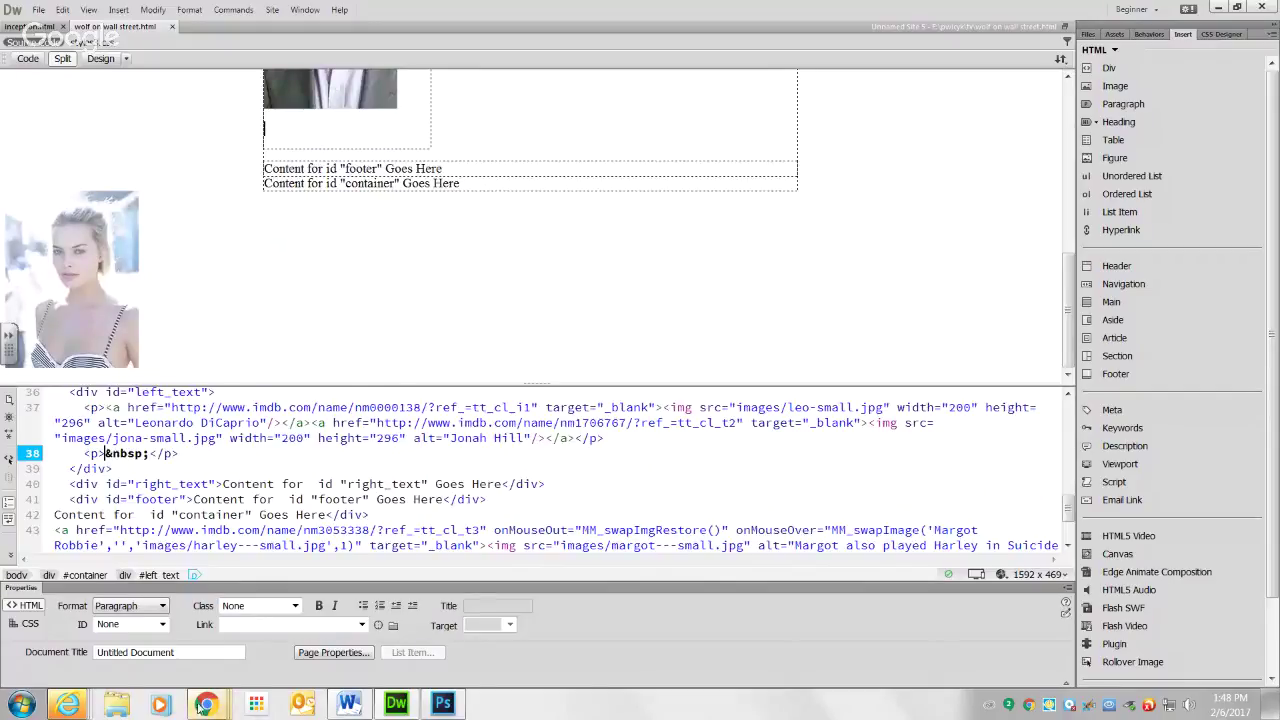
{"action": "mouse_move", "coordinate": [205, 704]}
{"action": "left_click", "coordinate": [248, 660]}
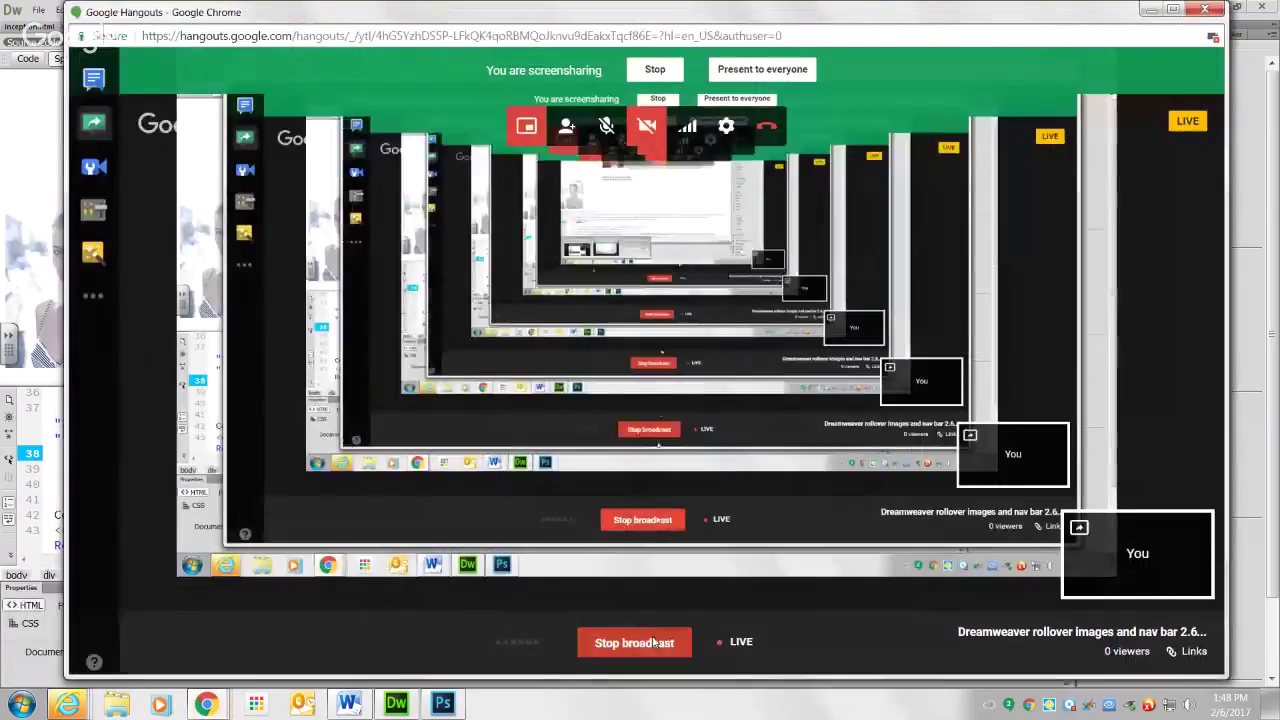